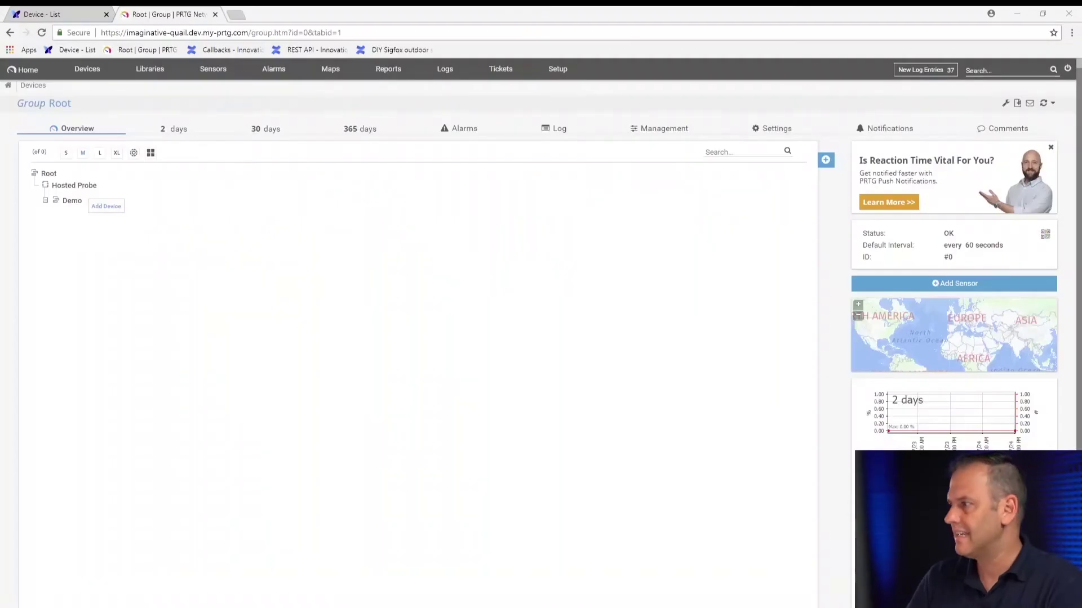
- Switch to the Sigfox device list and copy the device ID of Arduino_DevKit_2
{"action": "left_click", "coordinate": [42, 14]}
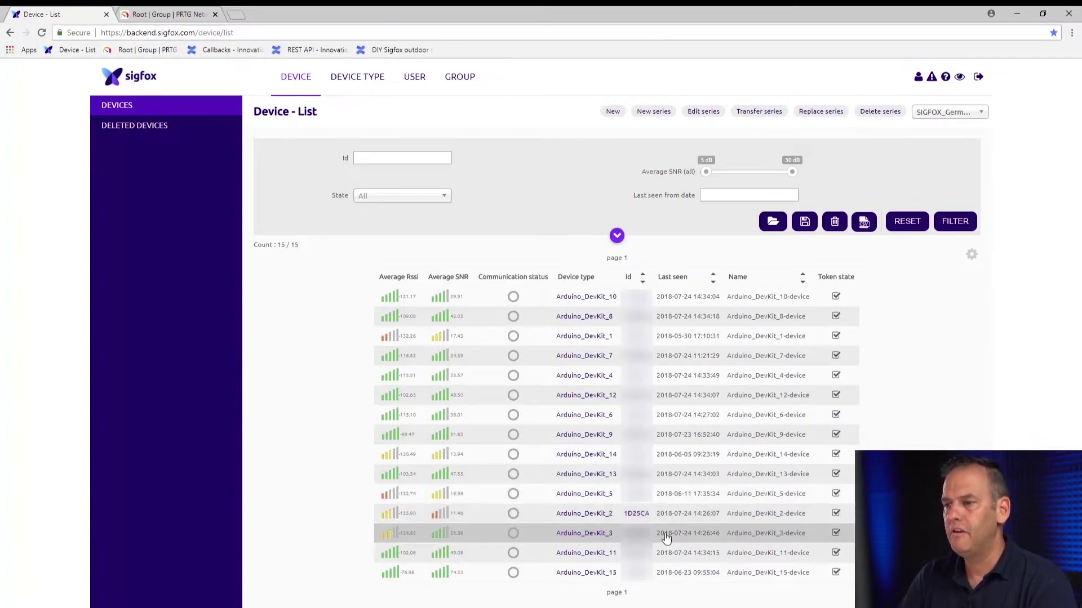
{"action": "left_click_drag", "start_coordinate": [650, 515], "coordinate": [625, 516]}
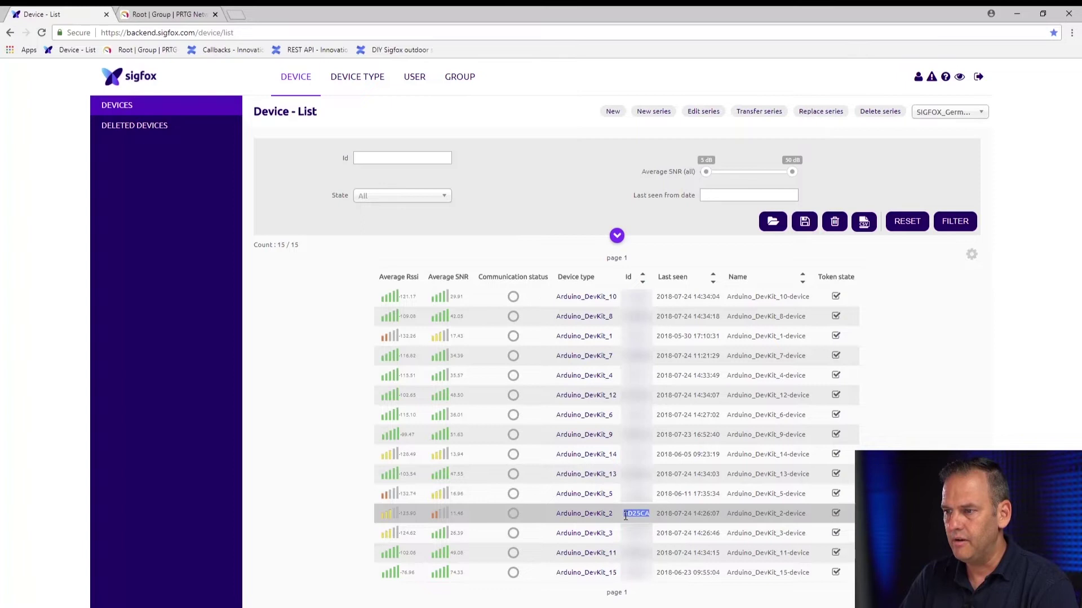
{"action": "right_click", "coordinate": [634, 516]}
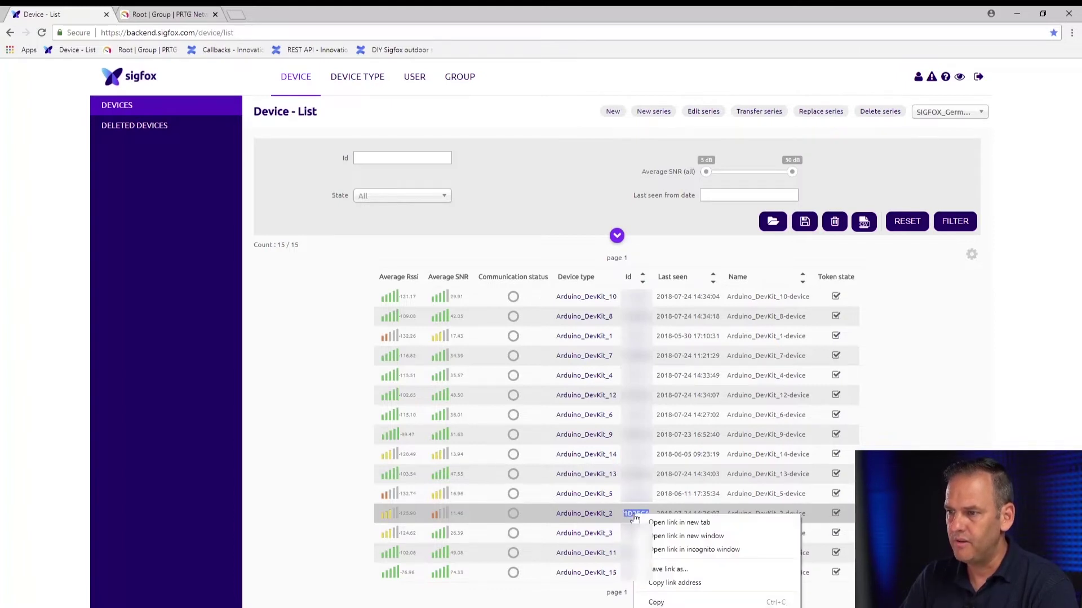
{"action": "left_click", "coordinate": [656, 602]}
{"action": "left_click", "coordinate": [928, 437]}
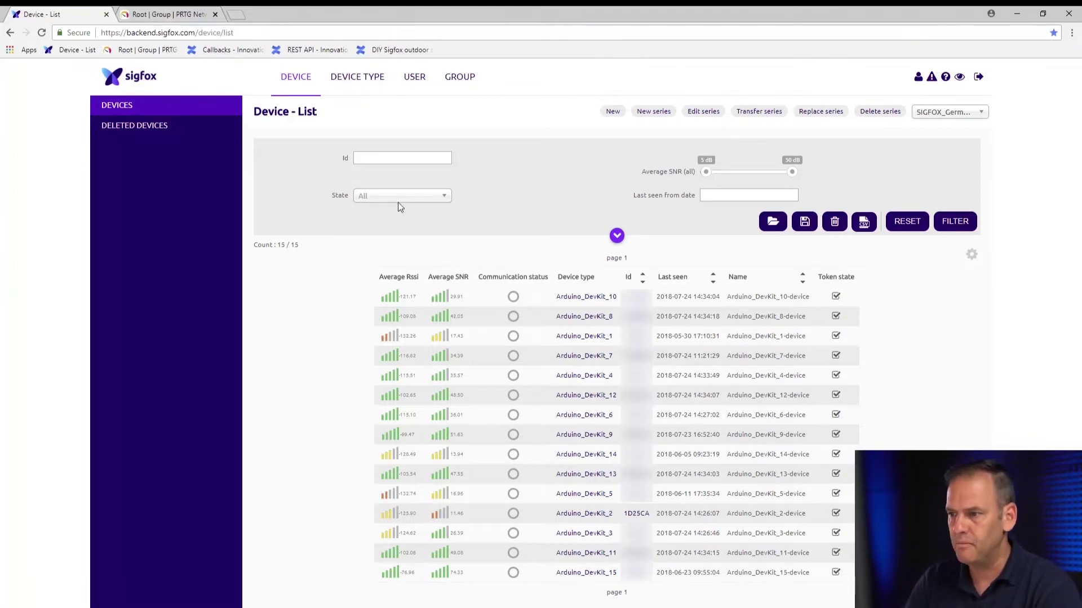
- Switch to PRTG and add a group named "Sigfox Video Tutorial" inside the Demo group
{"action": "left_click", "coordinate": [167, 15]}
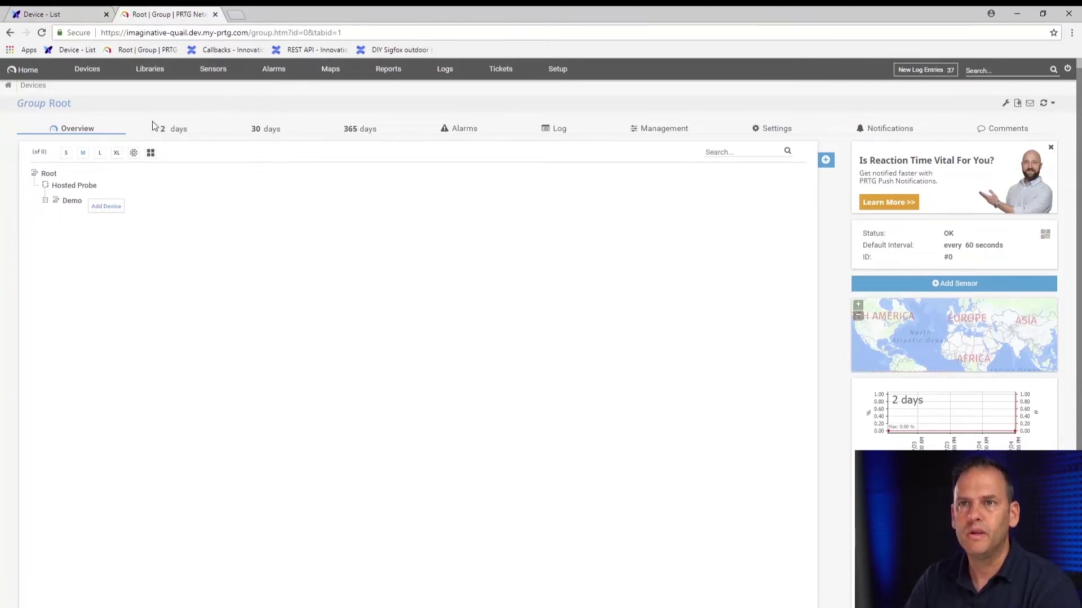
{"action": "mouse_move", "coordinate": [83, 76]}
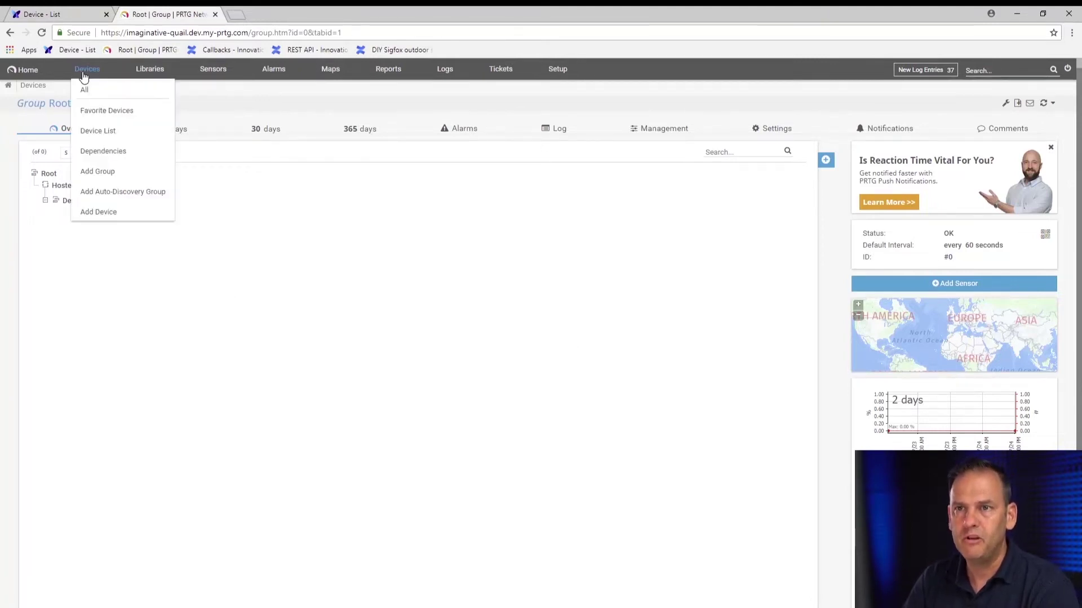
{"action": "left_click", "coordinate": [99, 172]}
{"action": "left_click", "coordinate": [372, 380]}
{"action": "left_click", "coordinate": [724, 602]}
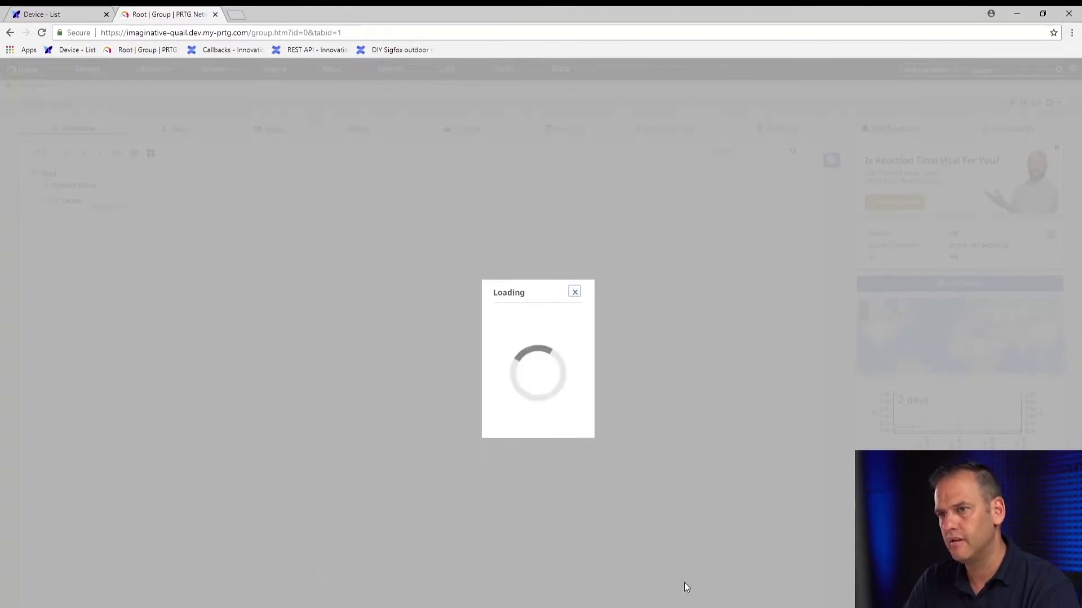
{"action": "double_click", "coordinate": [348, 285]}
{"action": "type", "text": "Sigfox Video Tutorial"}
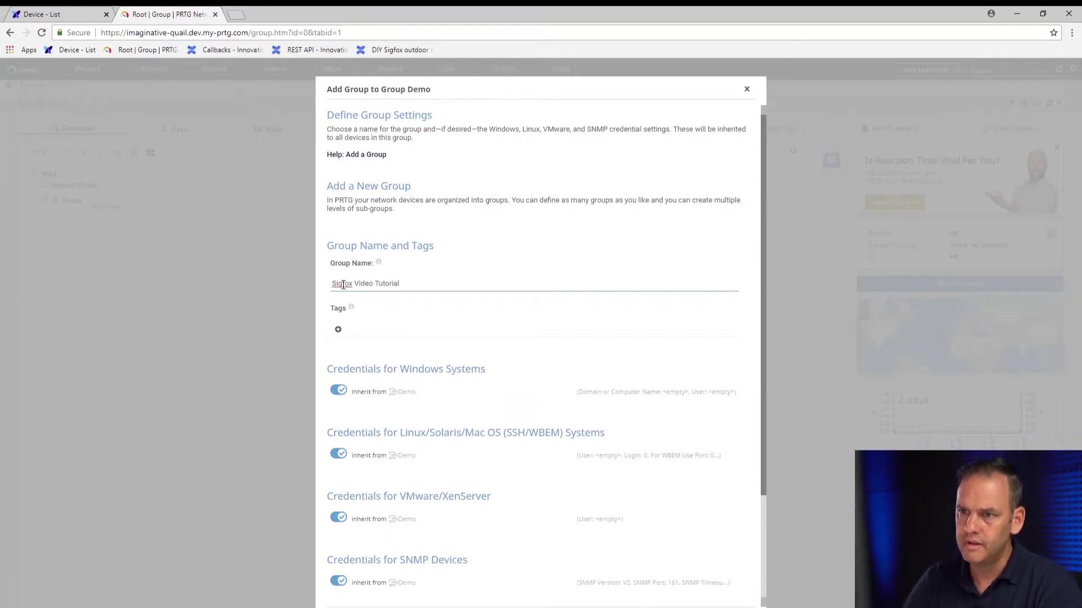
{"action": "key", "text": "Return"}
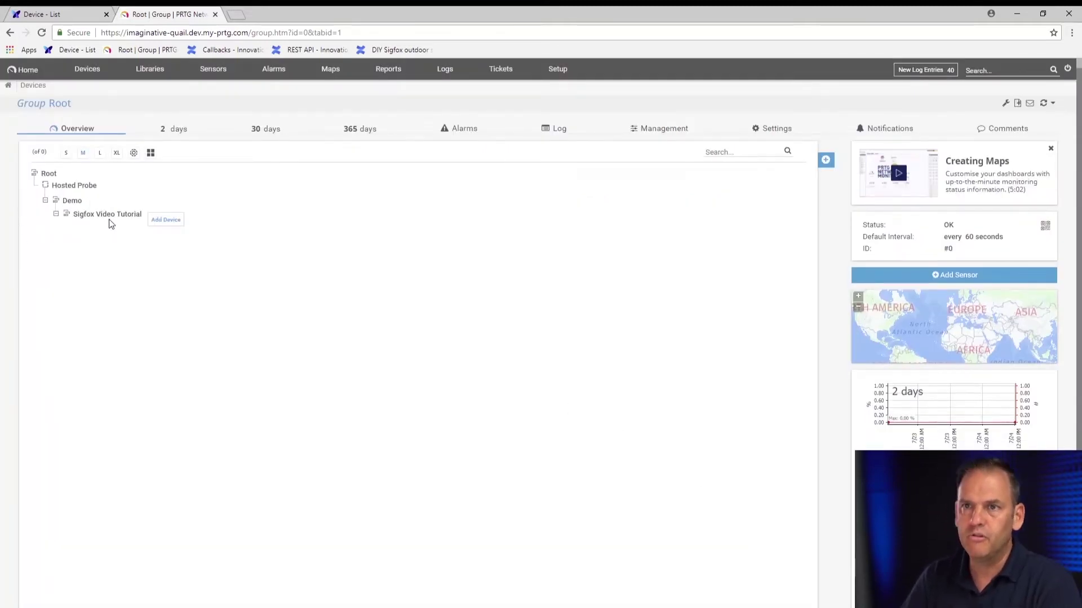
- Add a device named "Sigfox Sensor Data" with IPv4 address 127.0.0.1 to the Sigfox Video Tutorial group
{"action": "left_click", "coordinate": [168, 221]}
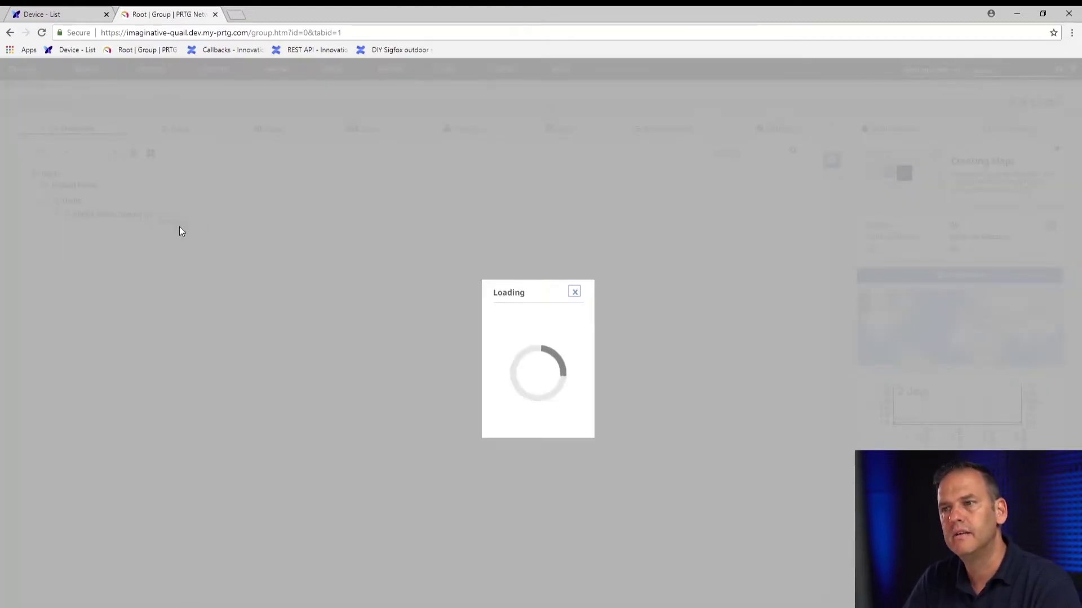
{"action": "double_click", "coordinate": [348, 228]}
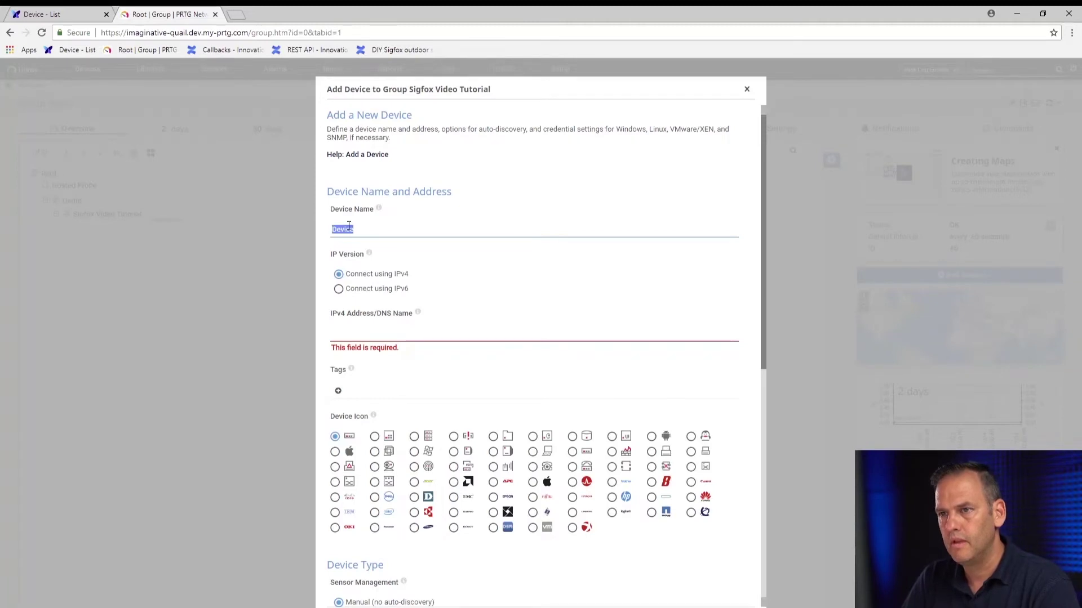
{"action": "type", "text": "S"}
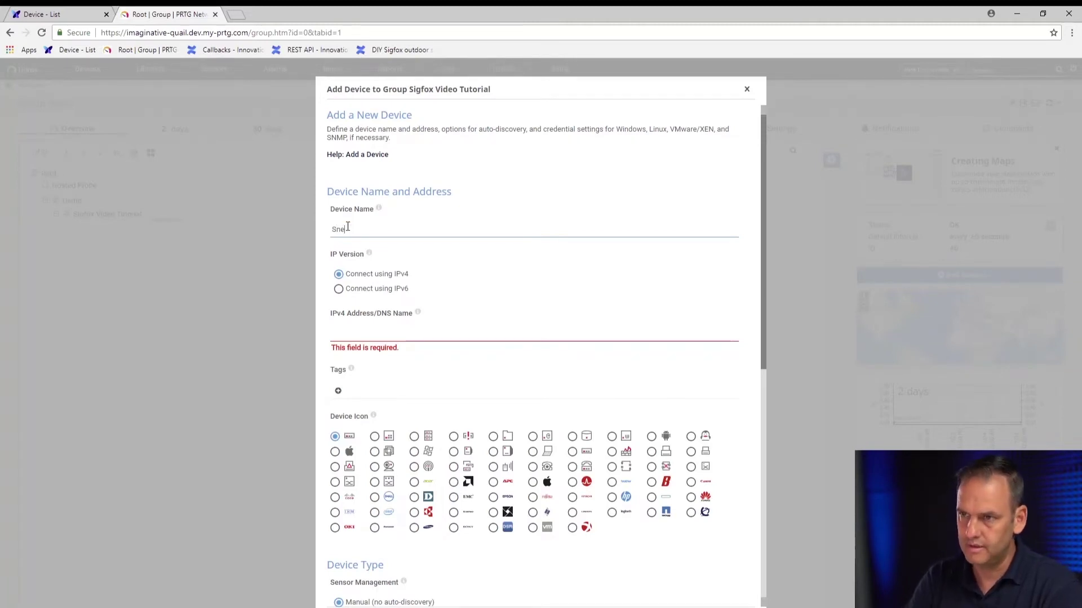
{"action": "type", "text": "e"}
{"action": "key", "text": "BackSpace"}
{"action": "type", "text": "igfox Sensor Data"}
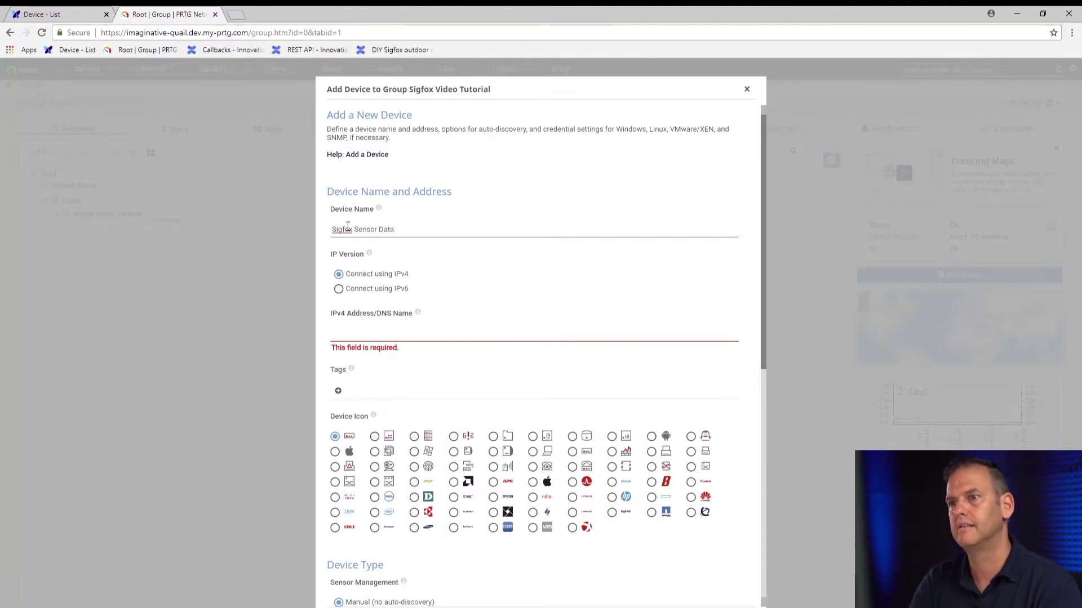
{"action": "left_click", "coordinate": [366, 335]}
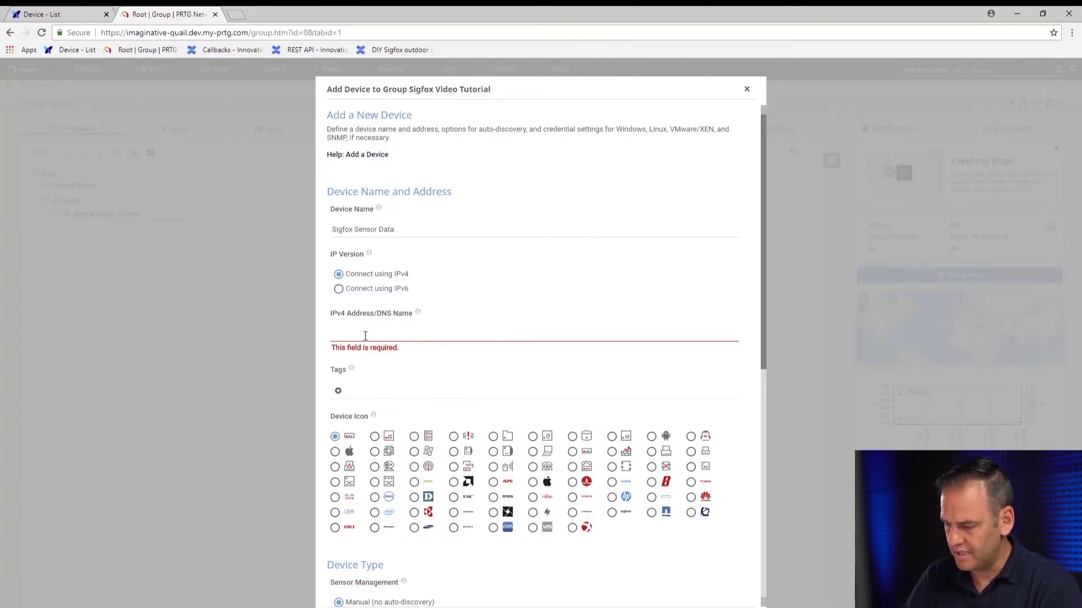
{"action": "type", "text": "127.0.0.1"}
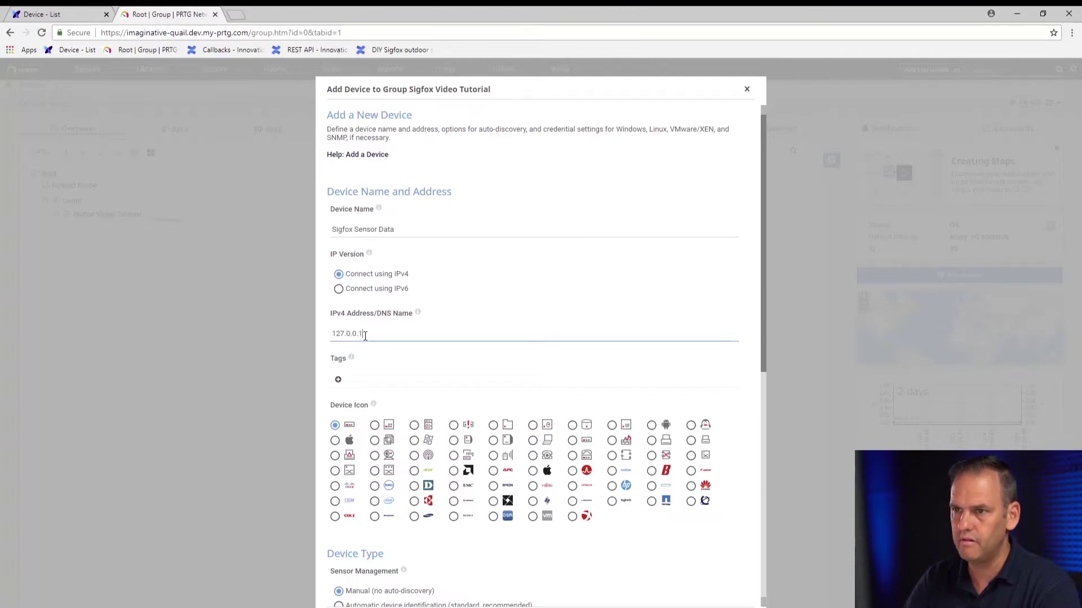
{"action": "key", "text": "Return"}
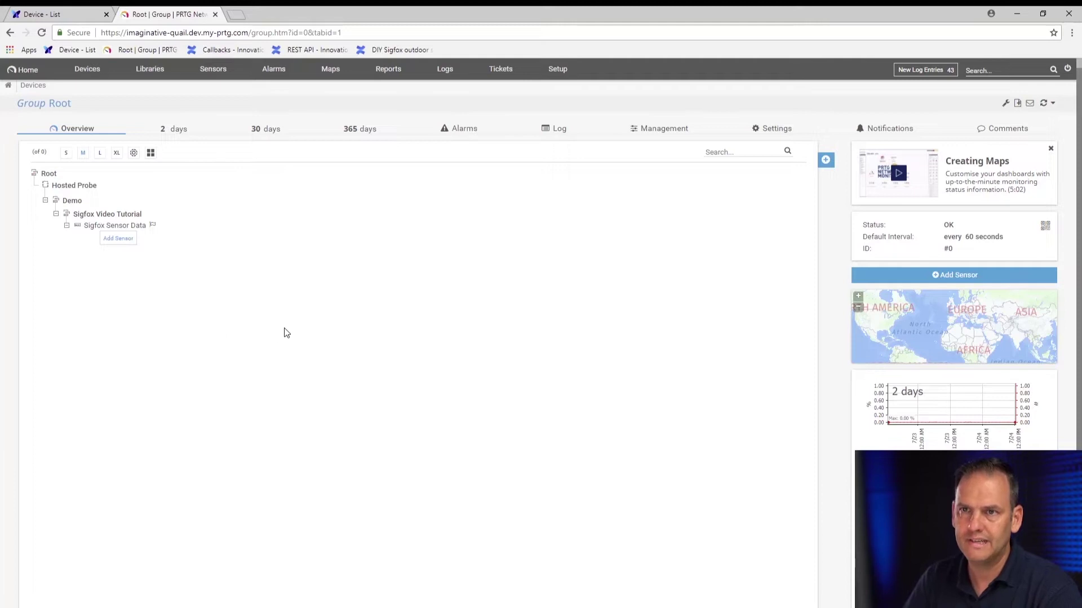
- Start adding a sensor to the Sigfox Sensor Data device, search for "IoT" and choose HTTP IoT Push Data Advanced
{"action": "left_click", "coordinate": [118, 240]}
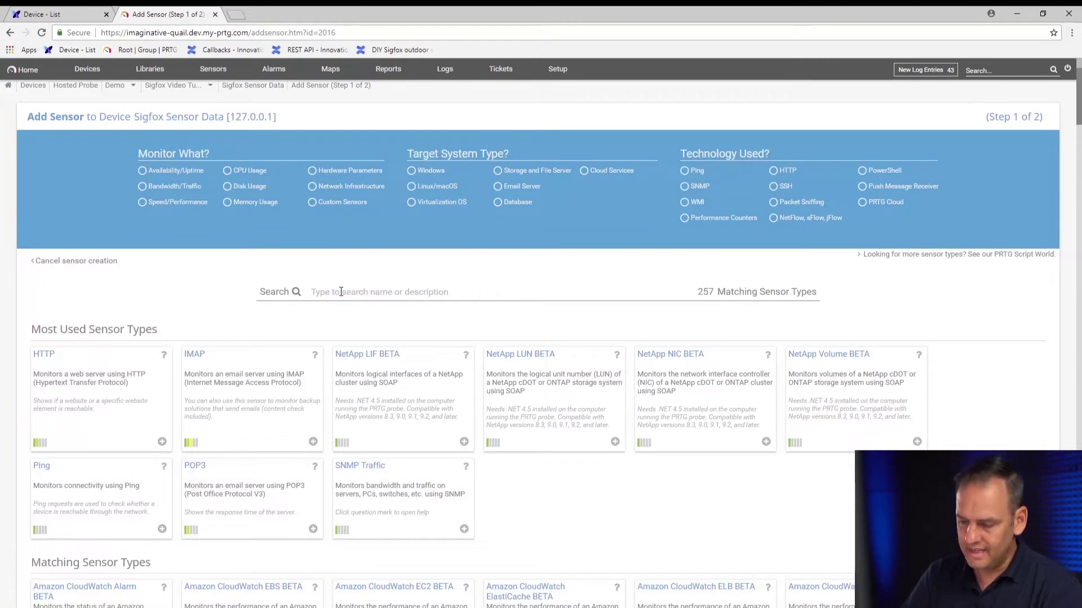
{"action": "left_click", "coordinate": [341, 292]}
{"action": "type", "text": "Io"}
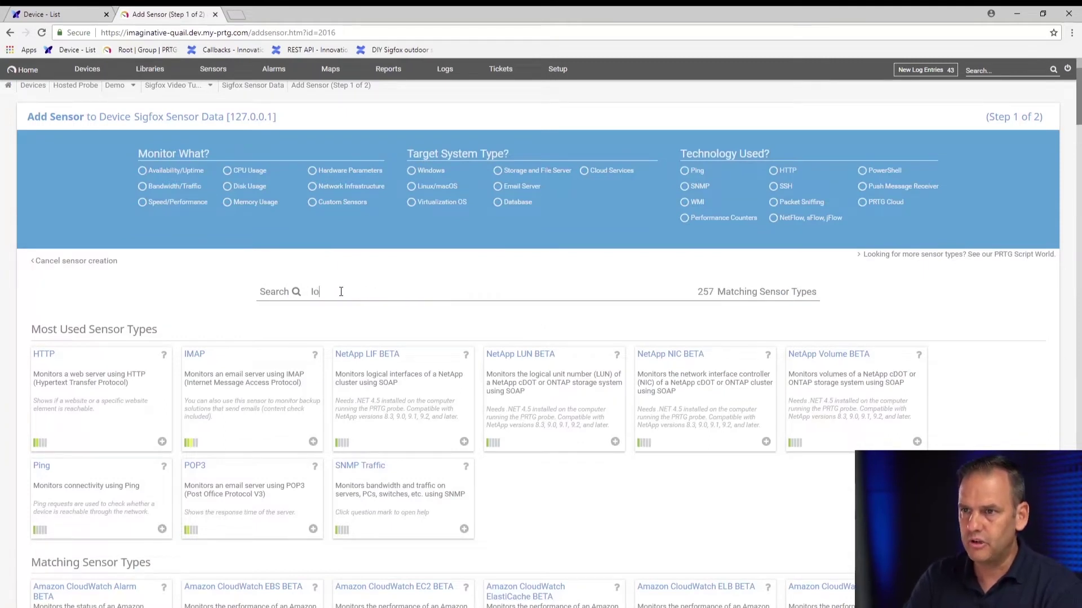
{"action": "type", "text": "T"}
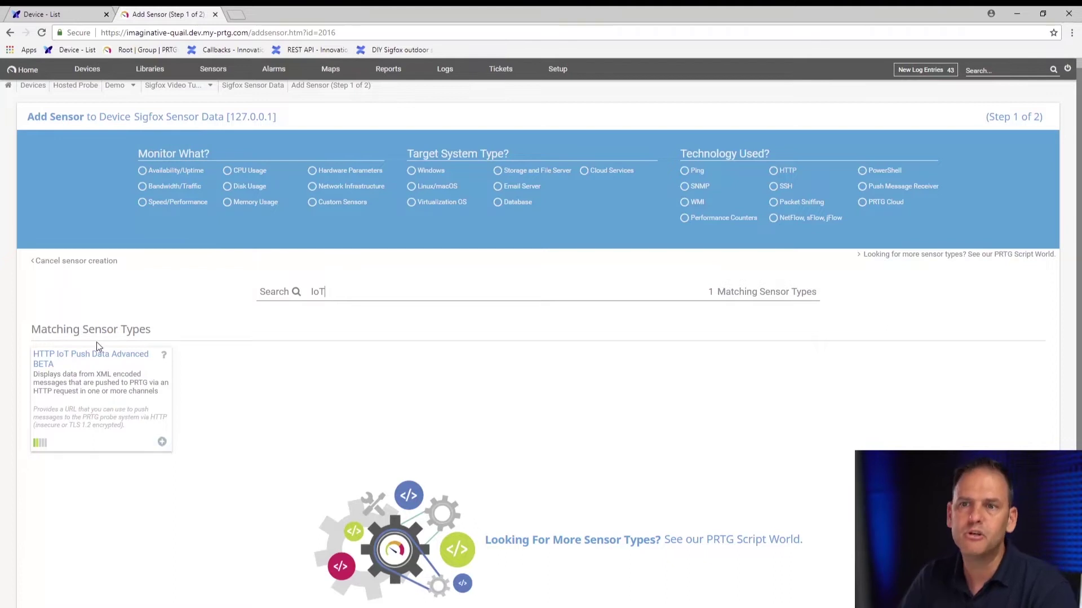
{"action": "left_click", "coordinate": [111, 360]}
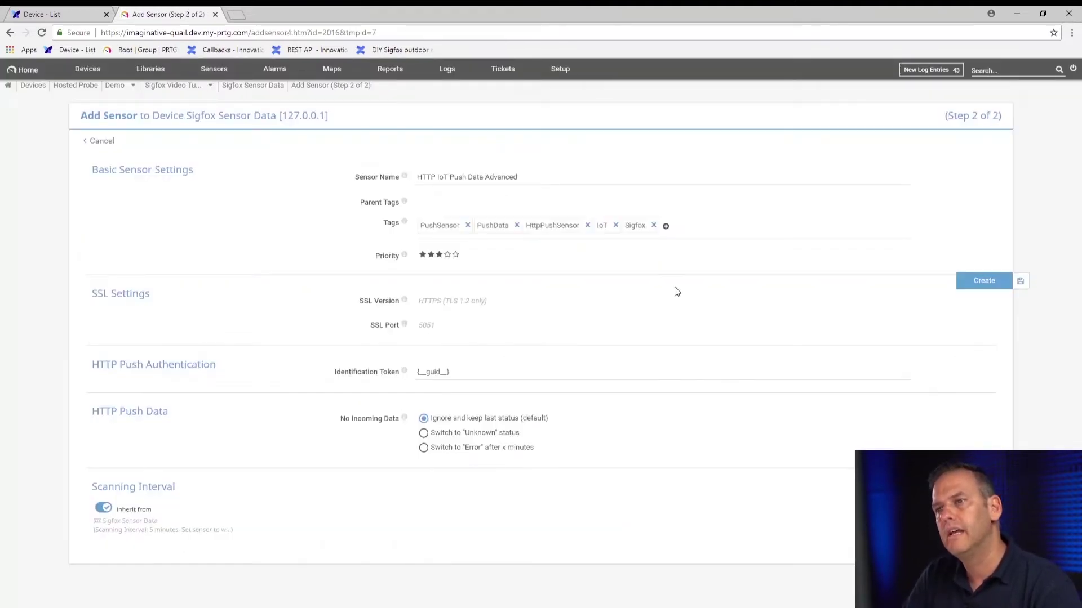
- Name the sensor "Sensor Data" and replace the identification token with the copied Sigfox device ID
{"action": "left_click_drag", "start_coordinate": [521, 177], "coordinate": [365, 189]}
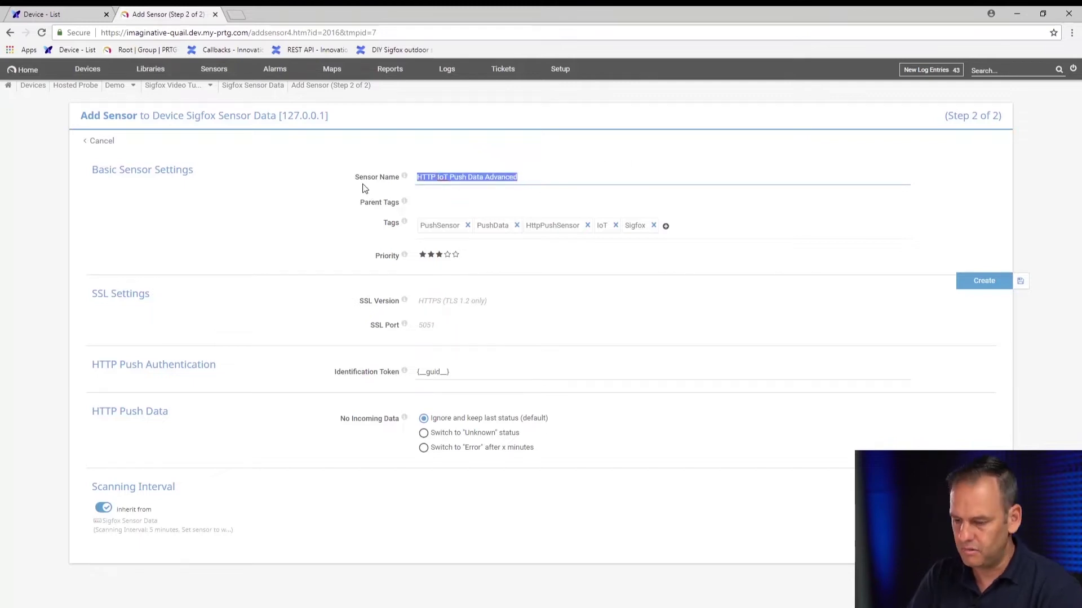
{"action": "type", "text": "Sensor Dat"}
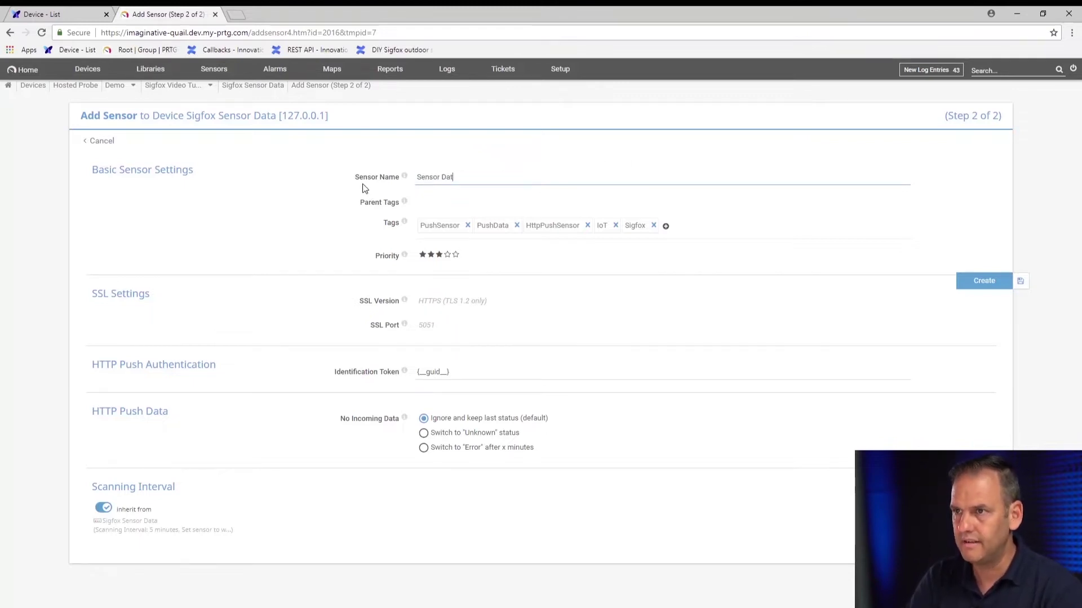
{"action": "type", "text": "a"}
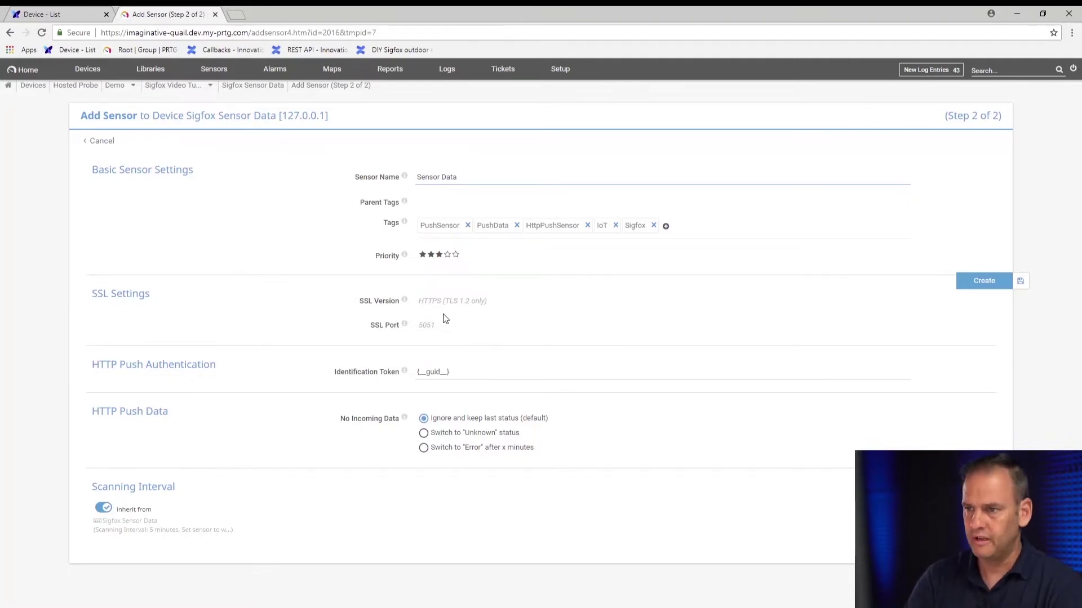
{"action": "left_click_drag", "start_coordinate": [458, 372], "coordinate": [407, 382]}
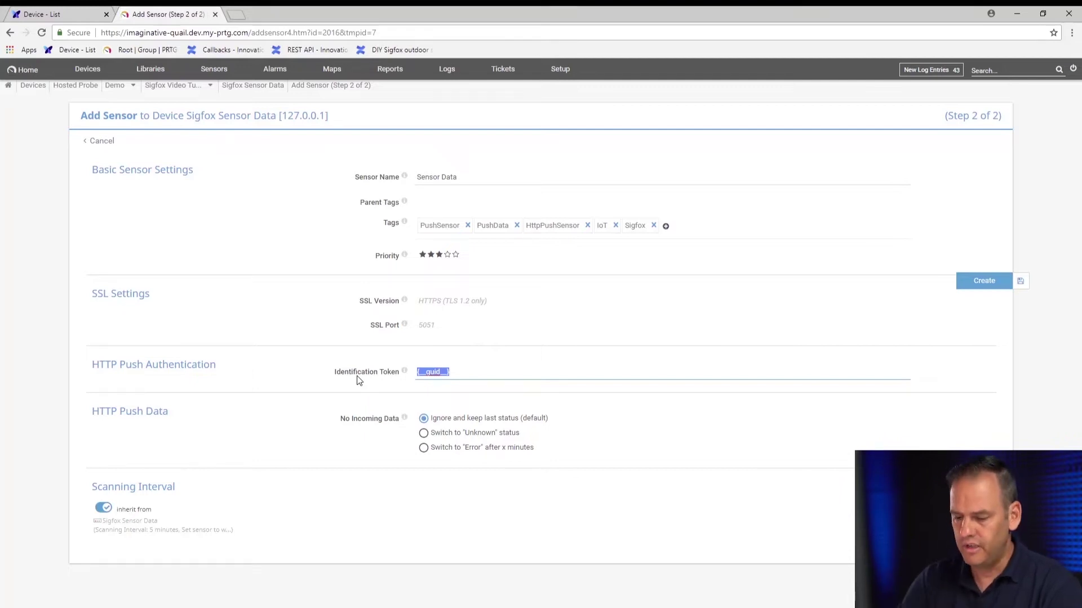
{"action": "key", "text": "ctrl+v"}
{"action": "double_click", "coordinate": [448, 373]}
{"action": "left_click", "coordinate": [448, 372]}
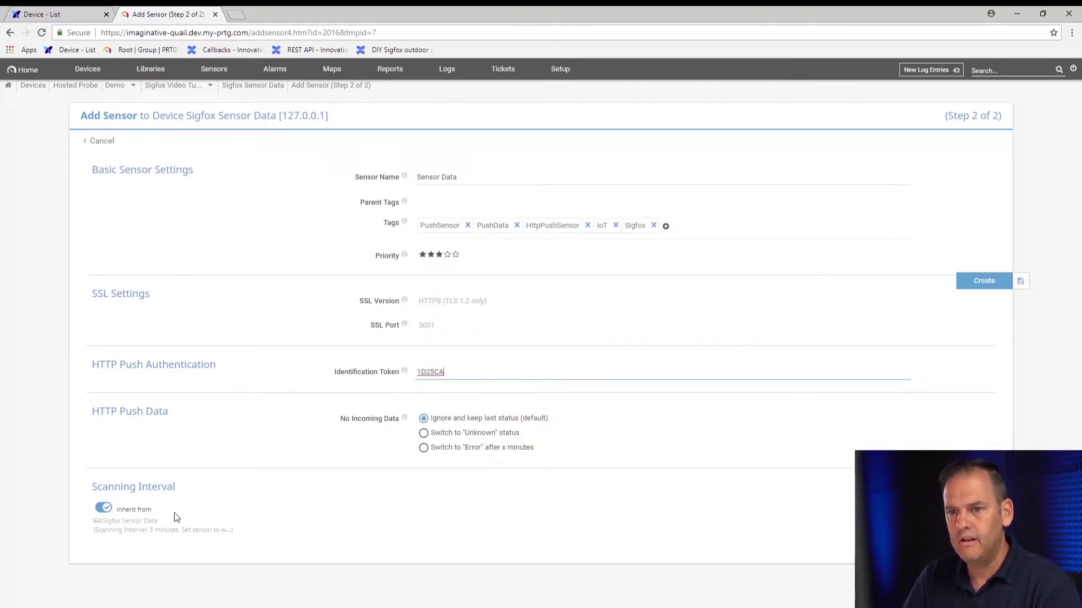
- Turn off the inherited scanning interval, choose the sensor's own interval and create the sensor
{"action": "left_click", "coordinate": [103, 509]}
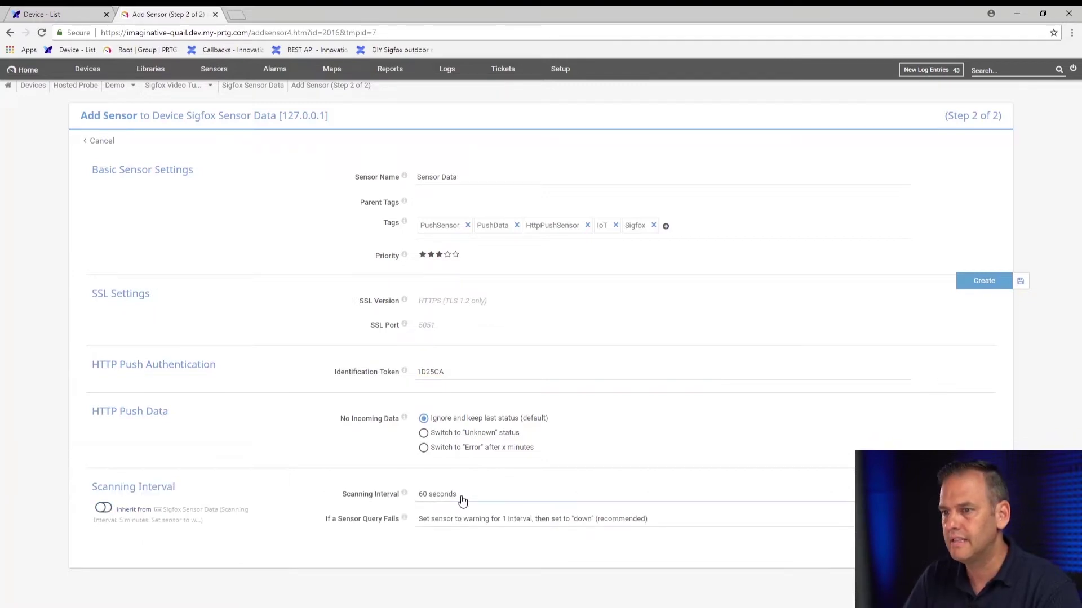
{"action": "left_click", "coordinate": [444, 495]}
{"action": "left_click", "coordinate": [452, 535]}
{"action": "left_click", "coordinate": [983, 280]}
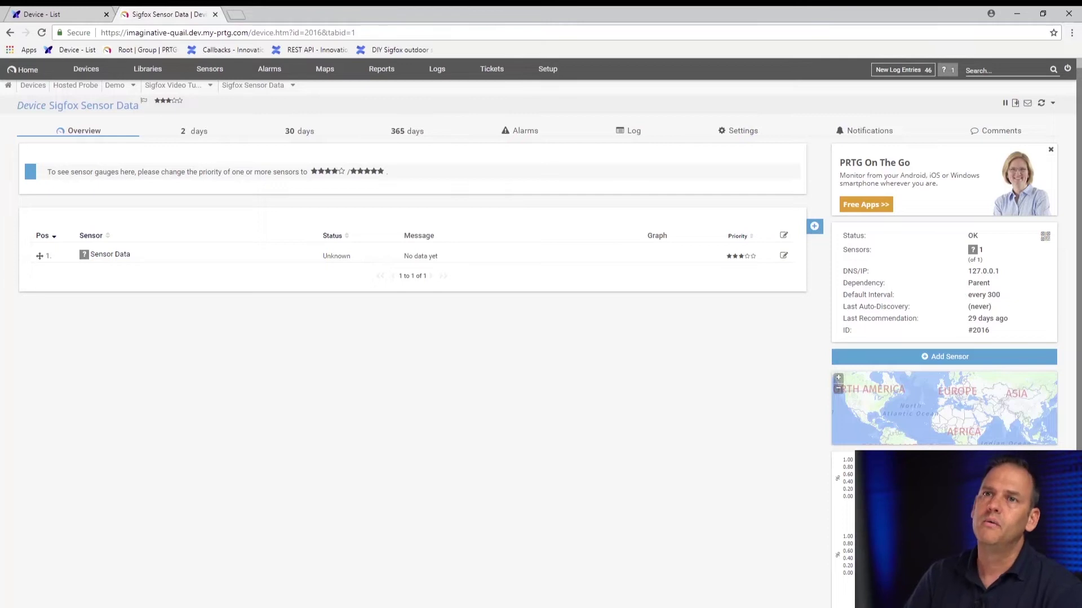
- Switch to the Sigfox backend and start a new custom callback for the Arduino_DevKit_2 device type
{"action": "left_click", "coordinate": [63, 15]}
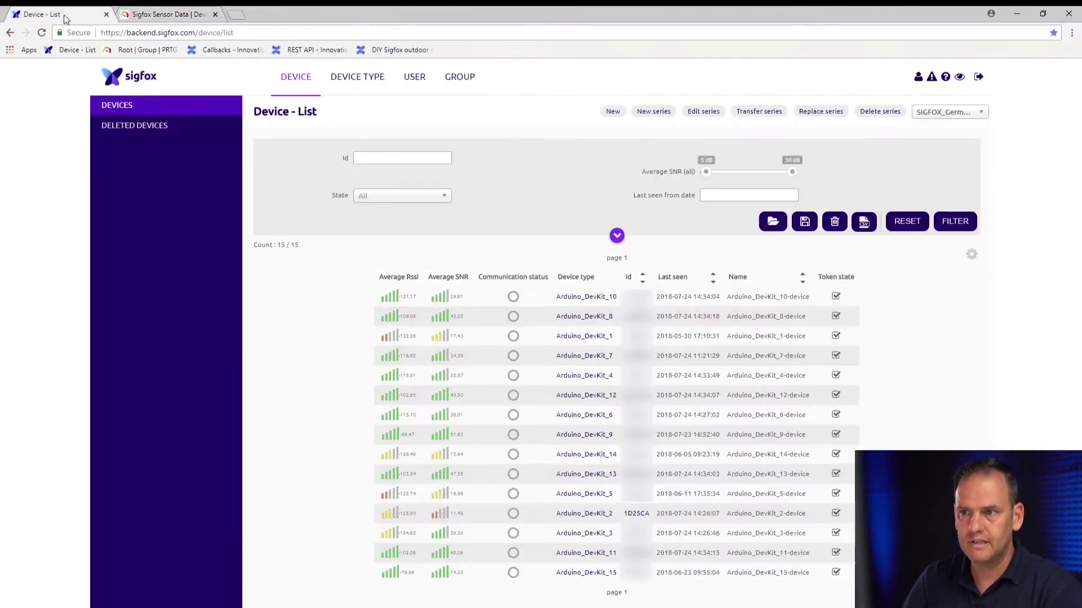
{"action": "left_click", "coordinate": [586, 514]}
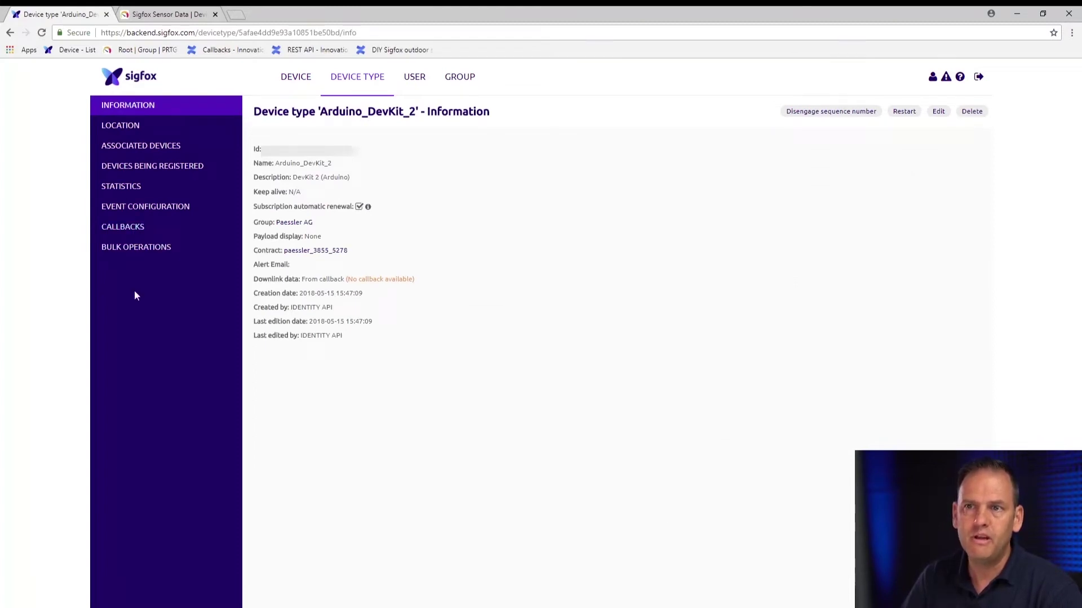
{"action": "left_click", "coordinate": [126, 236]}
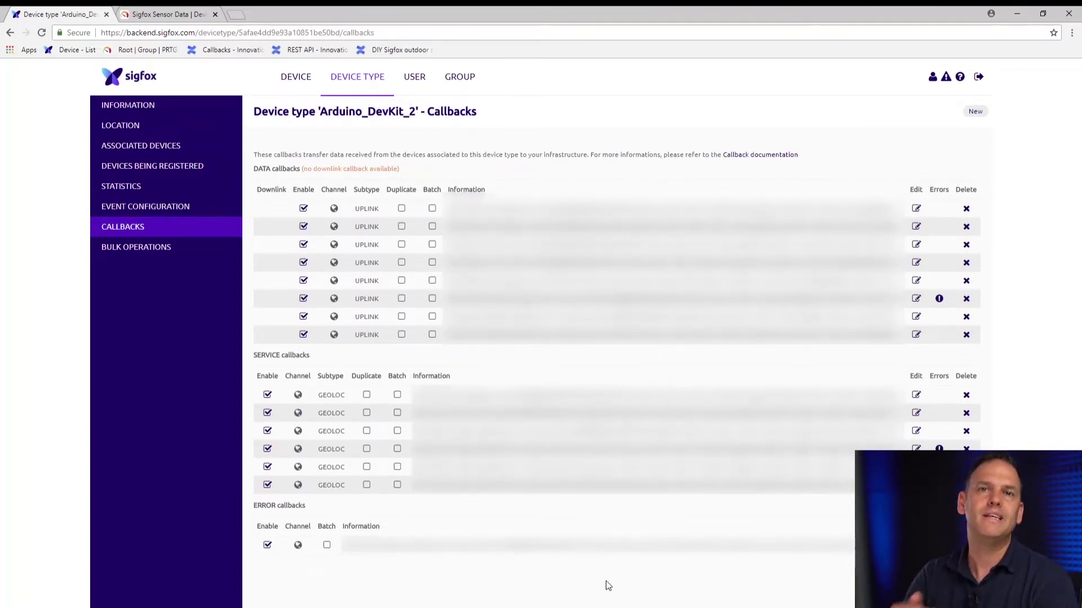
{"action": "left_click", "coordinate": [976, 113]}
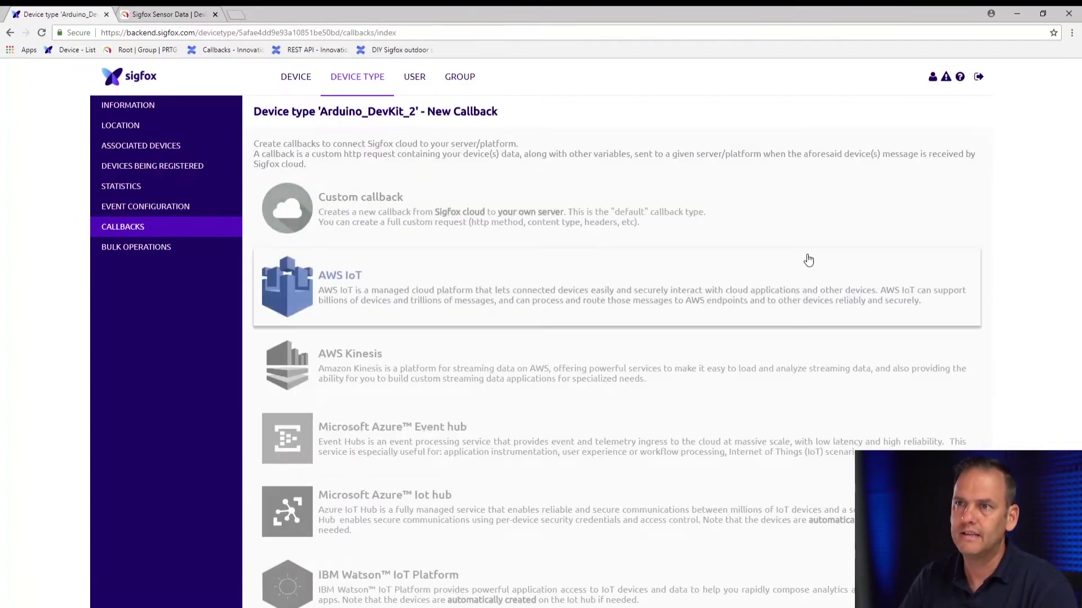
{"action": "left_click", "coordinate": [394, 213]}
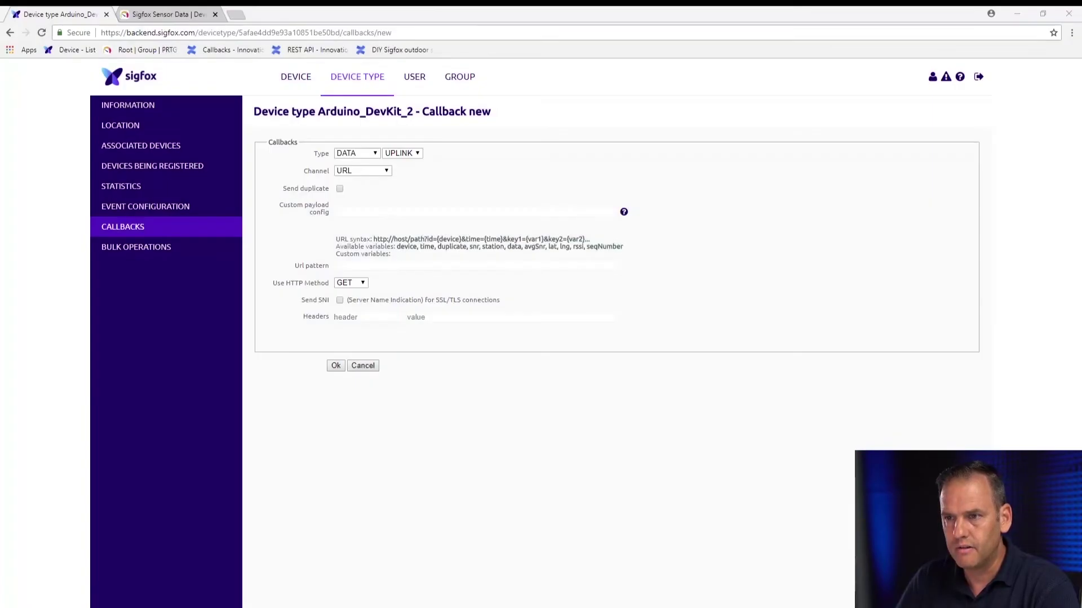
- Switch to the IoT_push_custom_sensor_generic file in Notepad++ and copy the custom payload config definition under its heading
{"action": "left_click", "coordinate": [172, 598]}
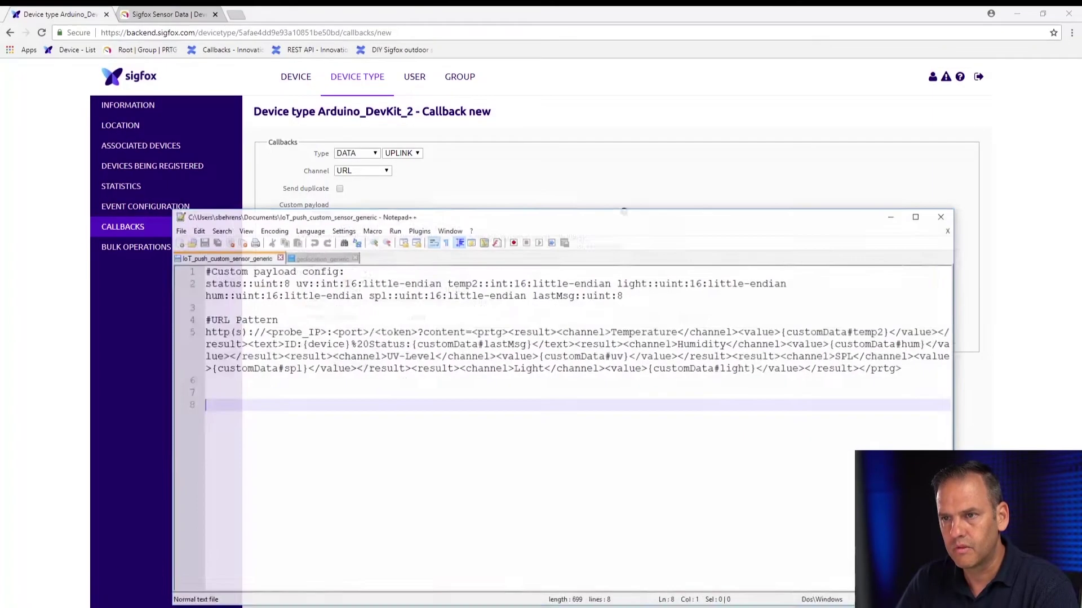
{"action": "left_click_drag", "start_coordinate": [205, 273], "coordinate": [778, 285]}
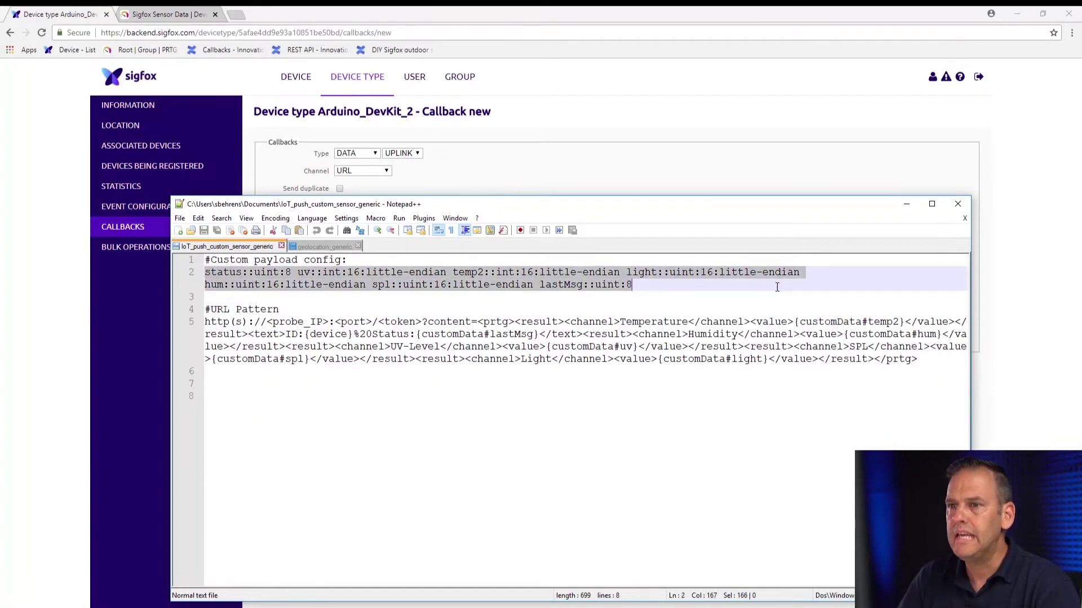
{"action": "double_click", "coordinate": [467, 273]}
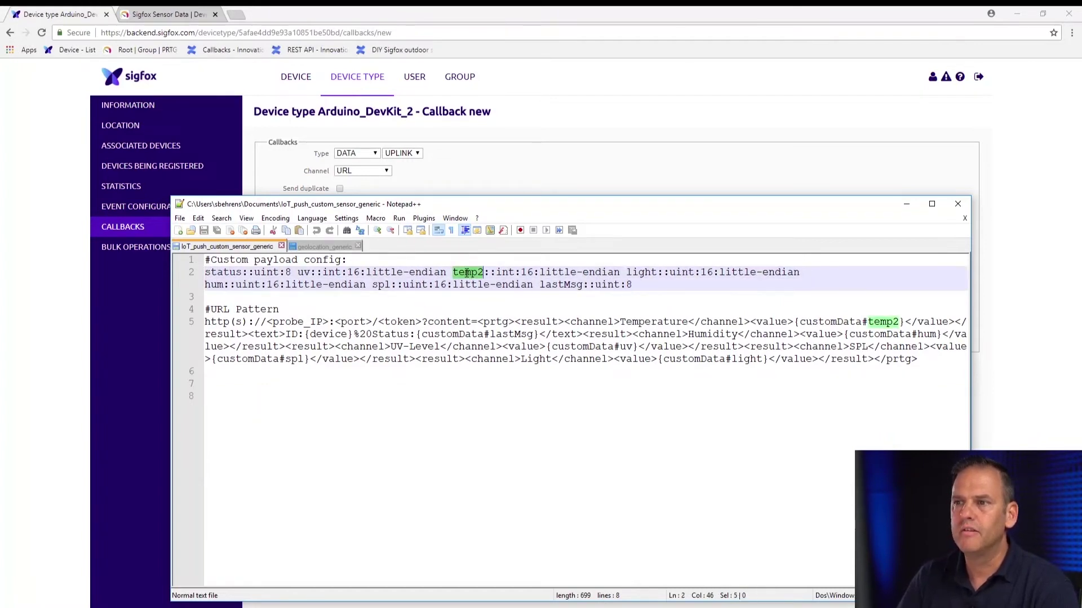
{"action": "left_click", "coordinate": [558, 273]}
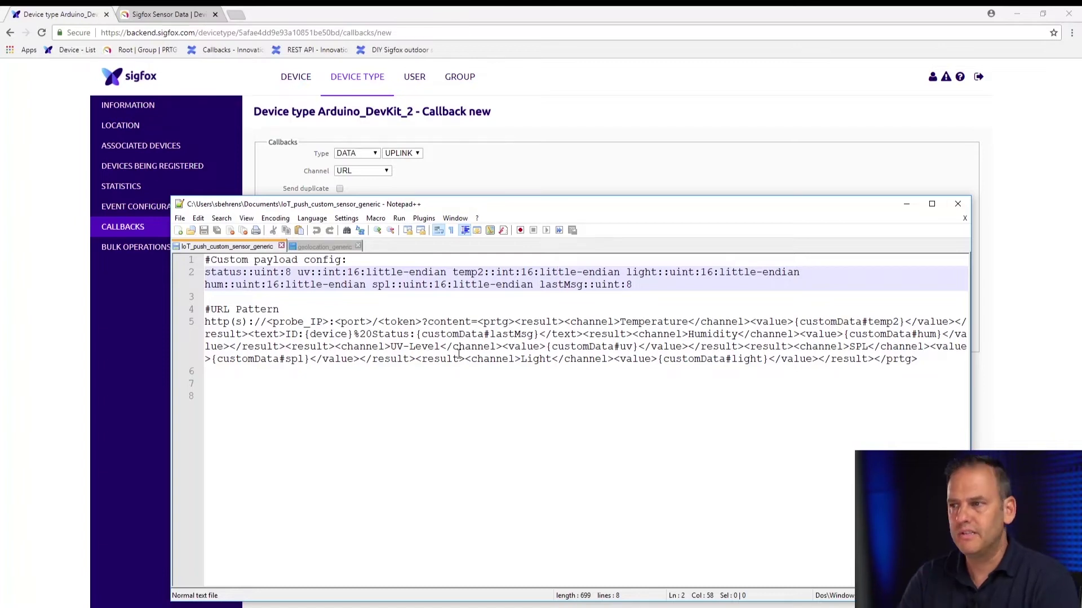
{"action": "left_click_drag", "start_coordinate": [636, 285], "coordinate": [206, 274]}
{"action": "key", "text": "ctrl+c"}
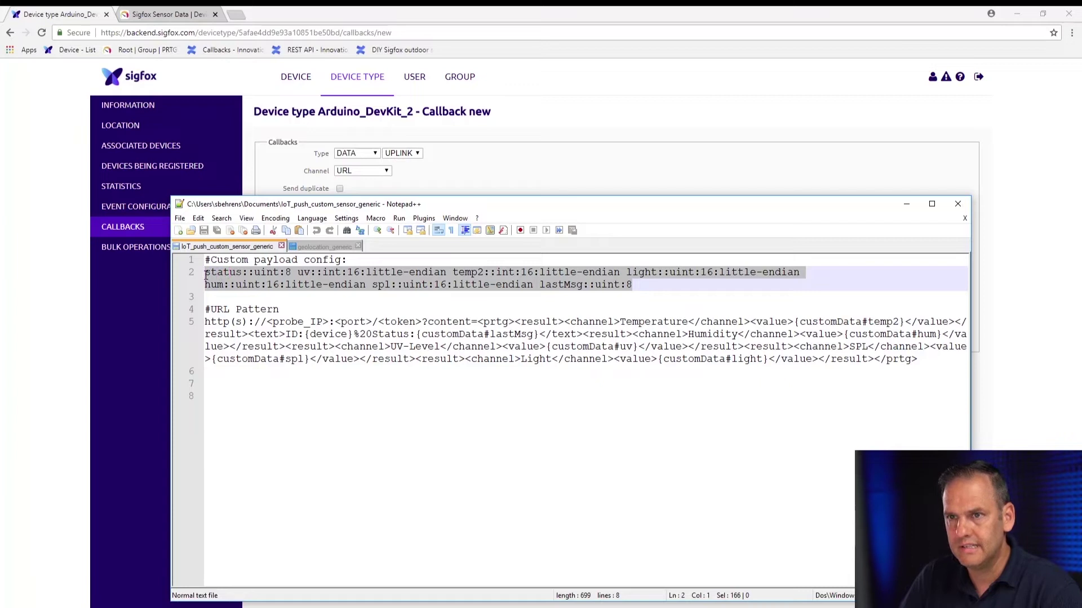
- Return to the Sigfox callback form and paste the copied definition as the custom payload config
{"action": "left_click", "coordinate": [569, 163]}
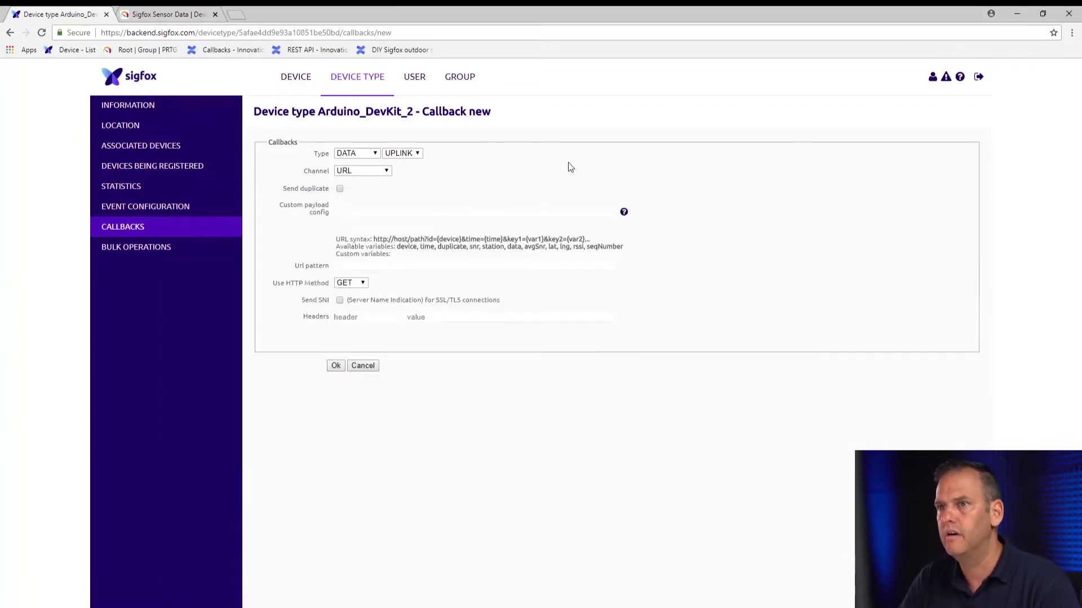
{"action": "left_click", "coordinate": [361, 211]}
{"action": "key", "text": "ctrl+v"}
{"action": "left_click", "coordinate": [763, 313]}
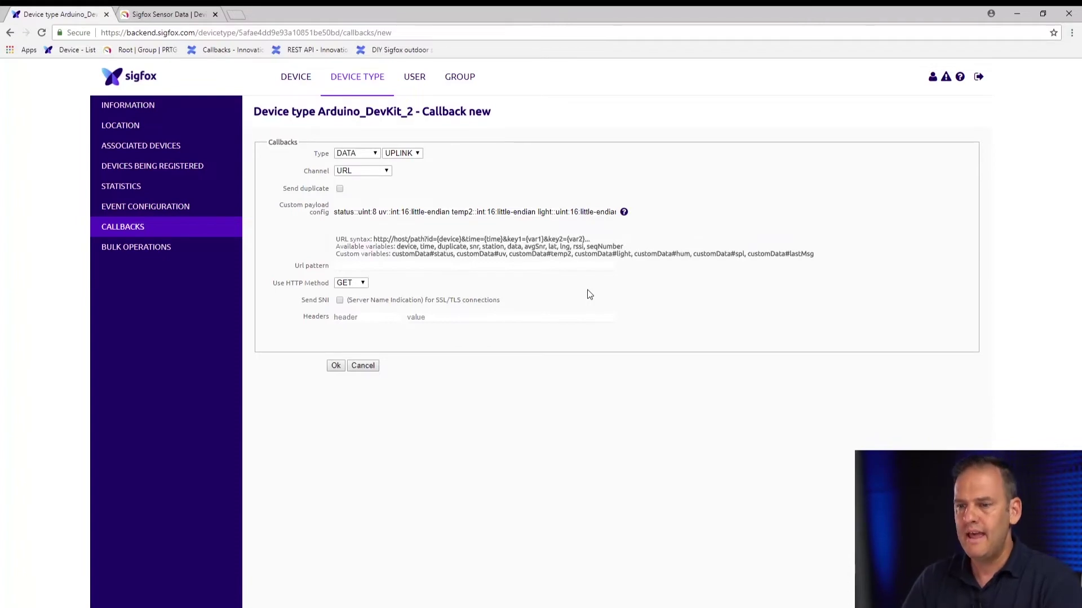
- Examine the URL pattern in the Notepad++ file: probe IP, port and token placeholders, result elements and the temp2 custom variable
{"action": "mouse_move", "coordinate": [236, 607]}
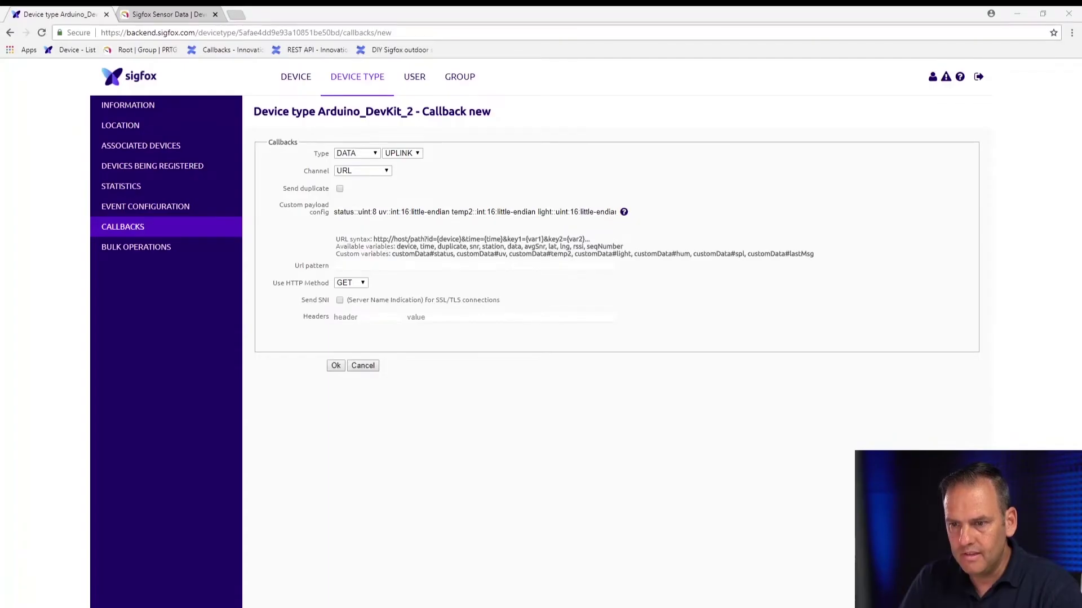
{"action": "left_click", "coordinate": [169, 589]}
{"action": "left_click", "coordinate": [231, 340]}
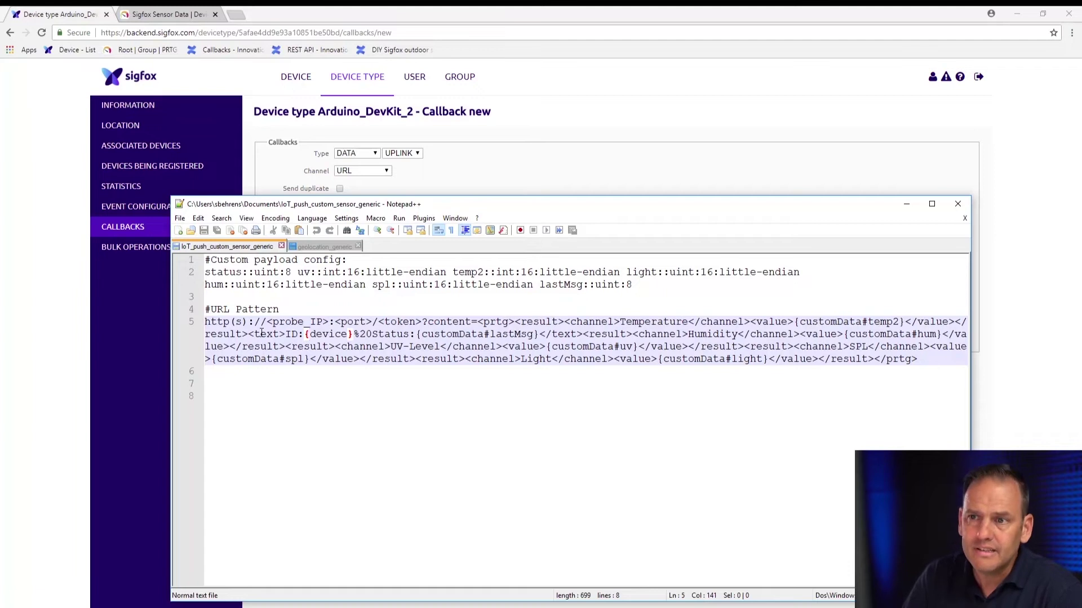
{"action": "left_click_drag", "start_coordinate": [243, 322], "coordinate": [374, 326]}
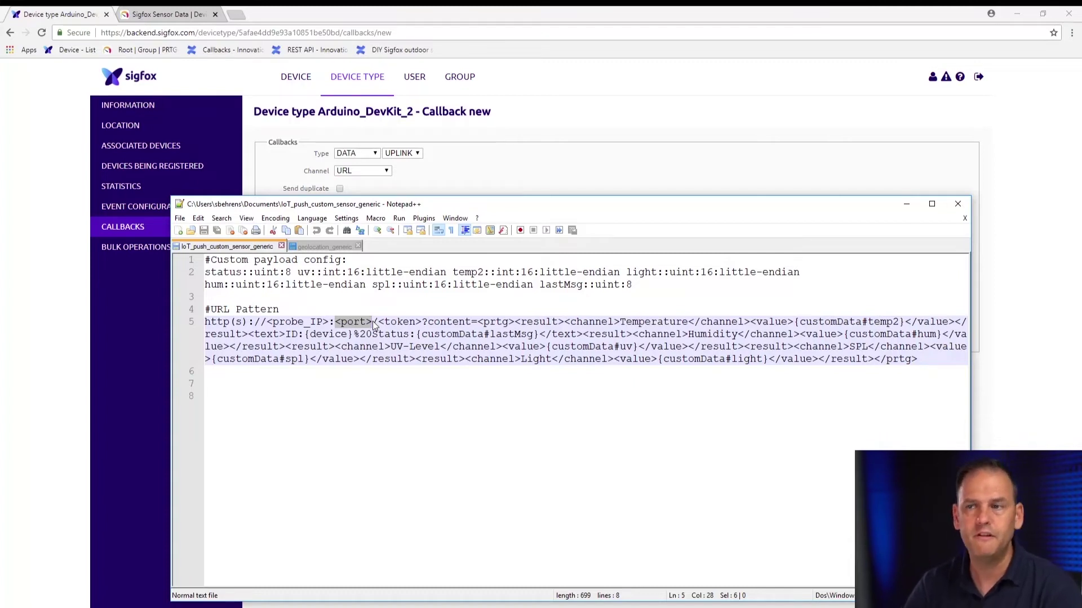
{"action": "left_click_drag", "start_coordinate": [378, 323], "coordinate": [421, 321]}
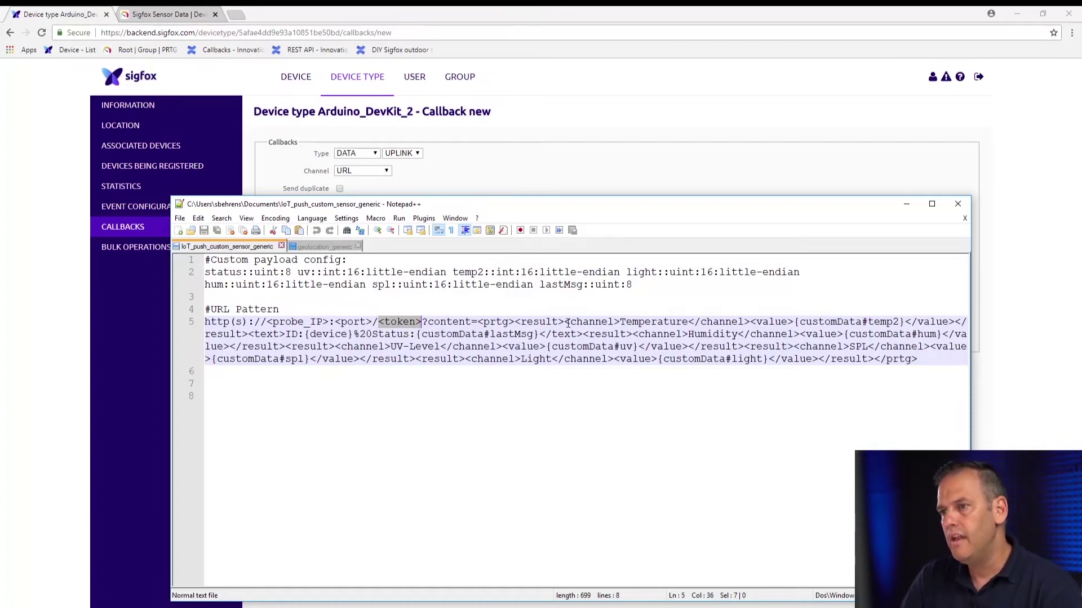
{"action": "double_click", "coordinate": [530, 323]}
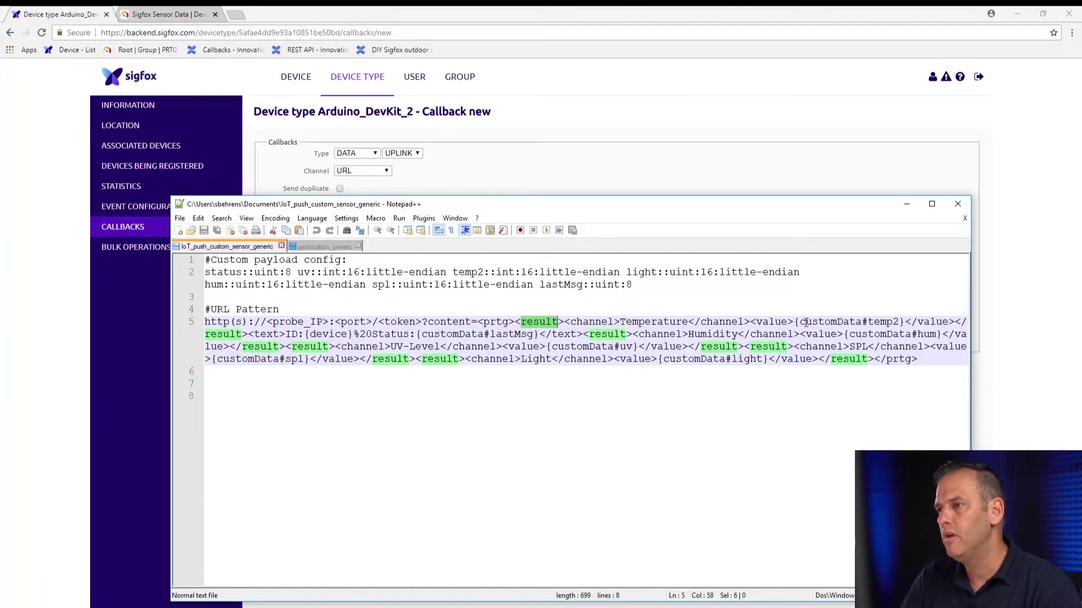
{"action": "left_click_drag", "start_coordinate": [900, 322], "coordinate": [868, 322]}
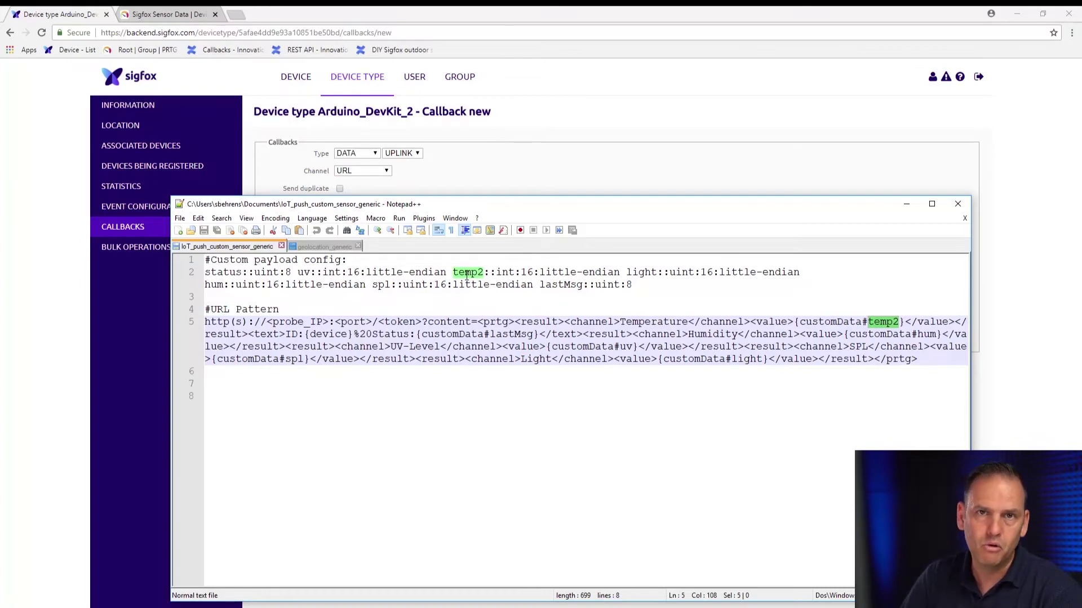
{"action": "left_click", "coordinate": [638, 359]}
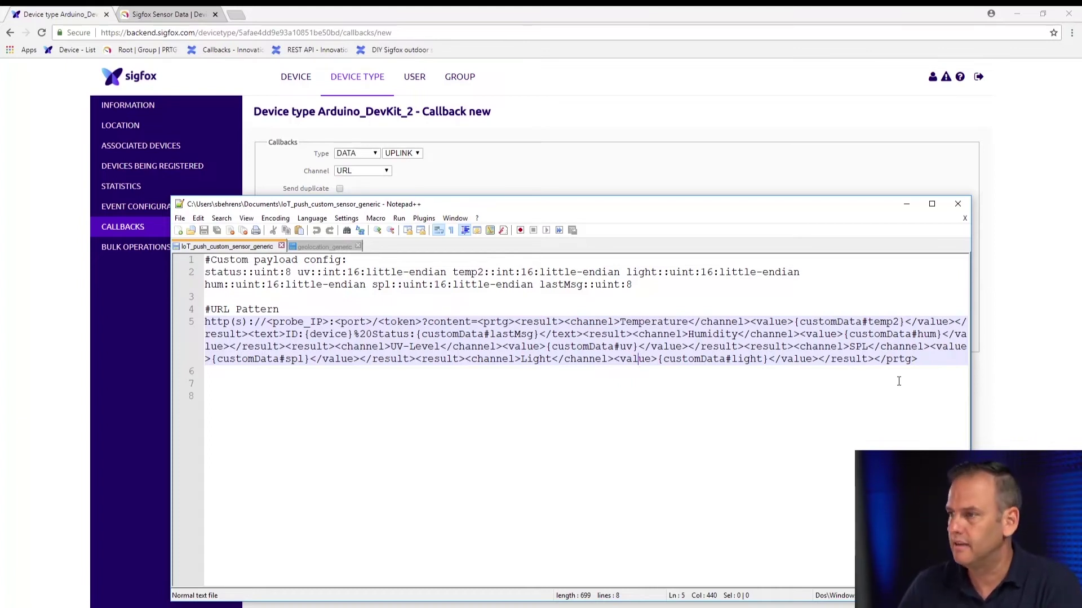
{"action": "left_click", "coordinate": [207, 322]}
{"action": "left_click_drag", "start_coordinate": [207, 322], "coordinate": [598, 335]}
{"action": "left_click", "coordinate": [628, 502]}
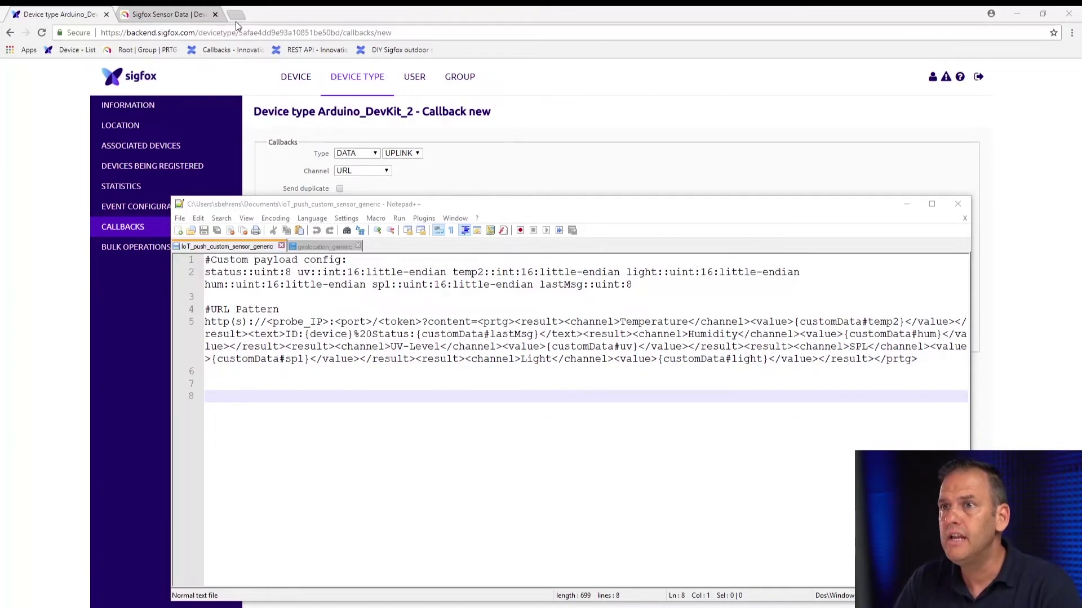
{"action": "left_click", "coordinate": [302, 197]}
{"action": "left_click", "coordinate": [374, 265]}
{"action": "key", "text": "ctrl+v"}
{"action": "left_click", "coordinate": [447, 266]}
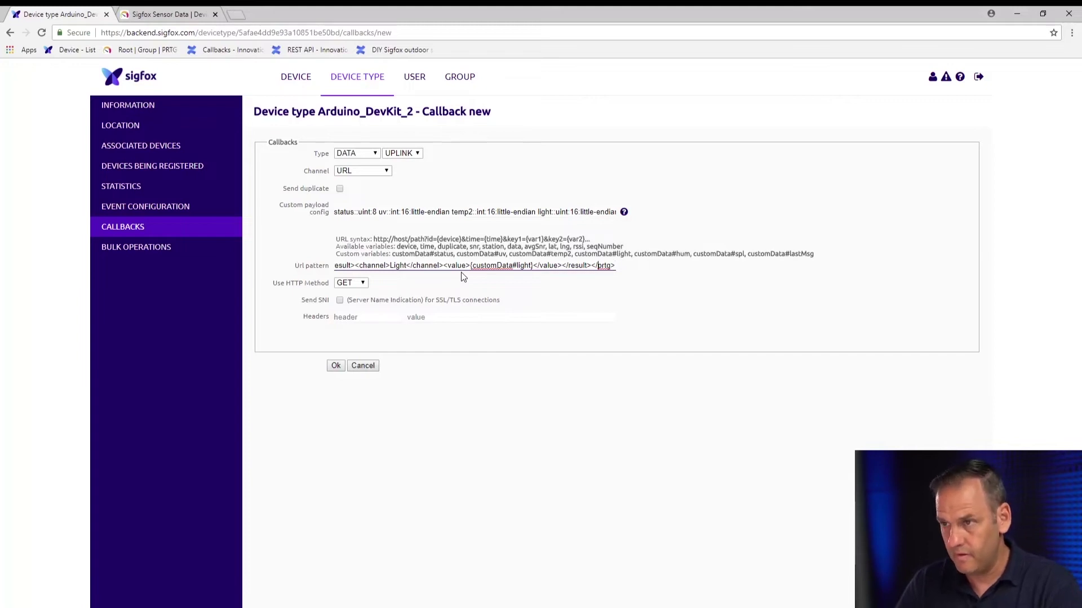
{"action": "key", "text": "Left"}
{"action": "key", "text": "Left"}
{"action": "key", "text": "Left"}
{"action": "key", "text": "Left"}
{"action": "key", "text": "Left"}
{"action": "key", "text": "Left"}
{"action": "key", "text": "Left"}
{"action": "key", "text": "Left"}
{"action": "key", "text": "Left"}
{"action": "key", "text": "Left"}
{"action": "key", "text": "Left"}
{"action": "key", "text": "Left"}
{"action": "key", "text": "Left"}
{"action": "key", "text": "Left"}
{"action": "key", "text": "Left"}
{"action": "key", "text": "Left"}
{"action": "key", "text": "Left"}
{"action": "key", "text": "Left"}
{"action": "key", "text": "Left"}
{"action": "key", "text": "Left"}
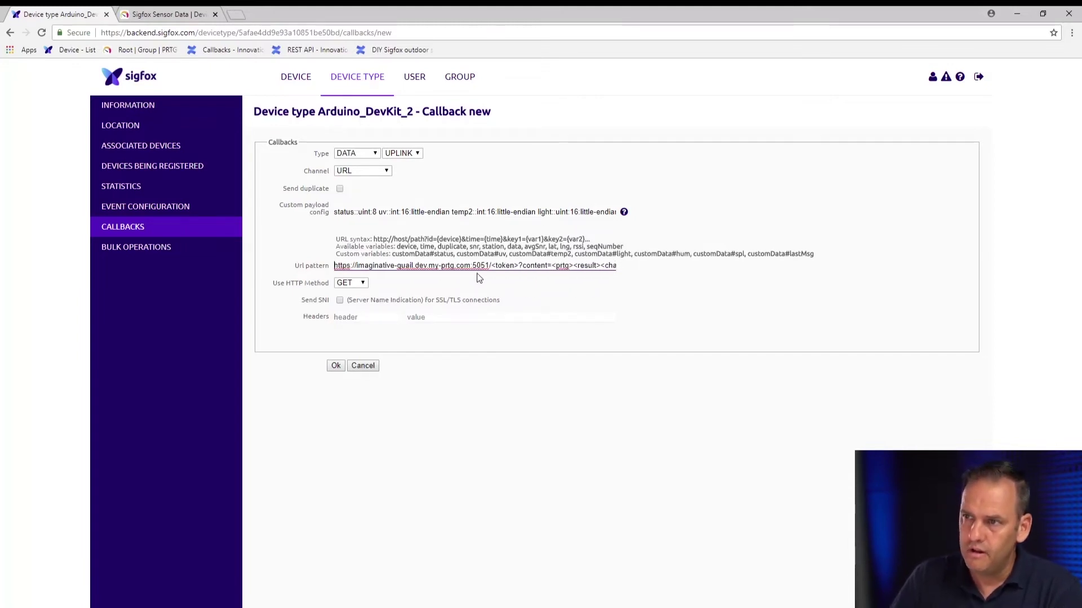
- Select the <token> placeholder in the URL pattern, and copy the identification token from the Sensor Data sensor's settings in PRTG
{"action": "left_click", "coordinate": [494, 266]}
{"action": "left_click_drag", "start_coordinate": [492, 266], "coordinate": [518, 267]}
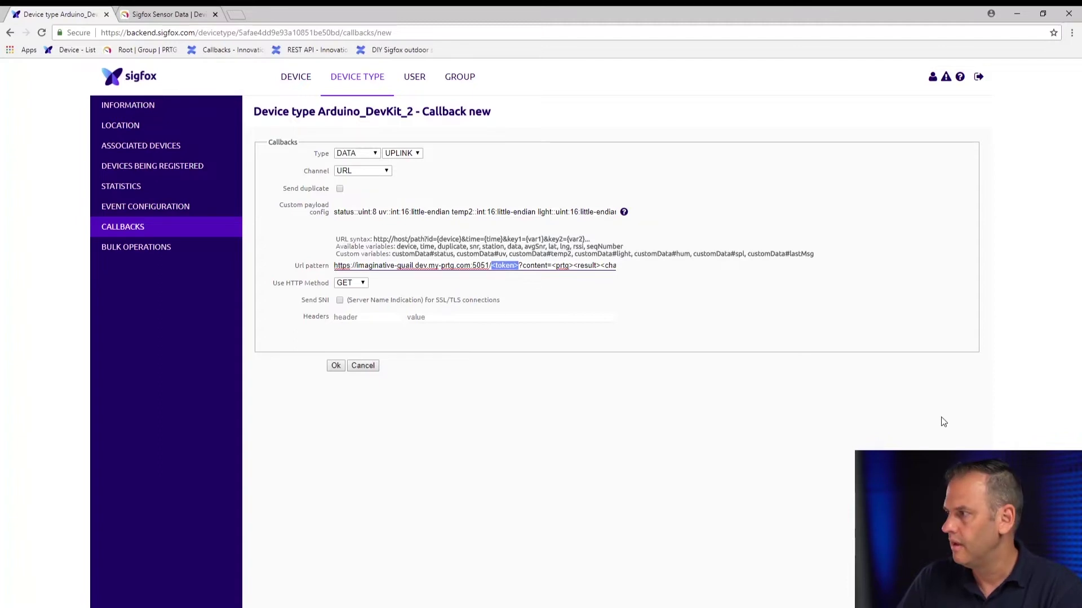
{"action": "left_click", "coordinate": [169, 13]}
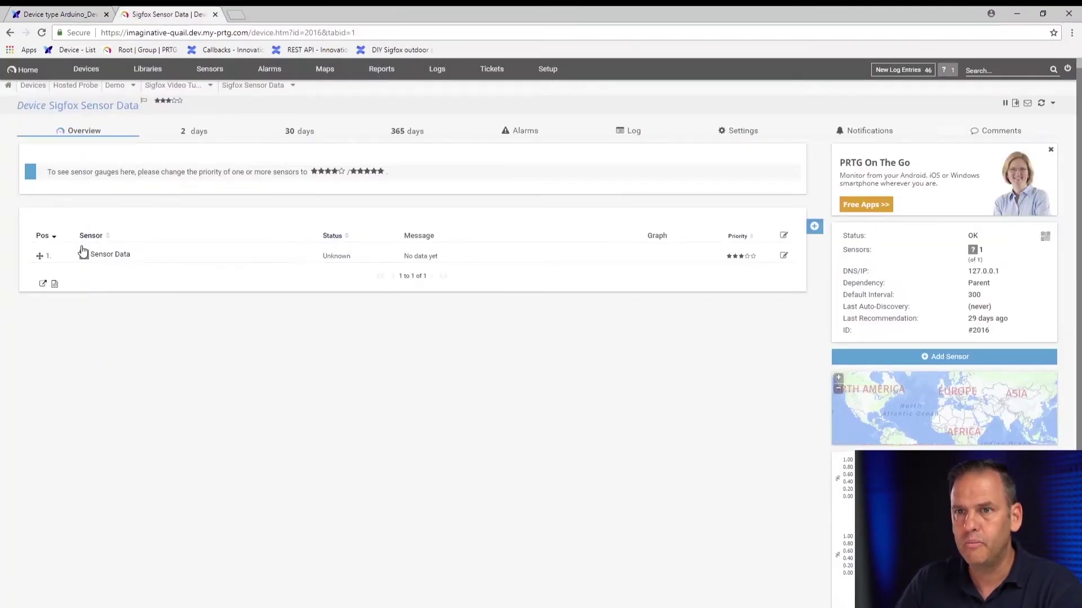
{"action": "left_click", "coordinate": [105, 262]}
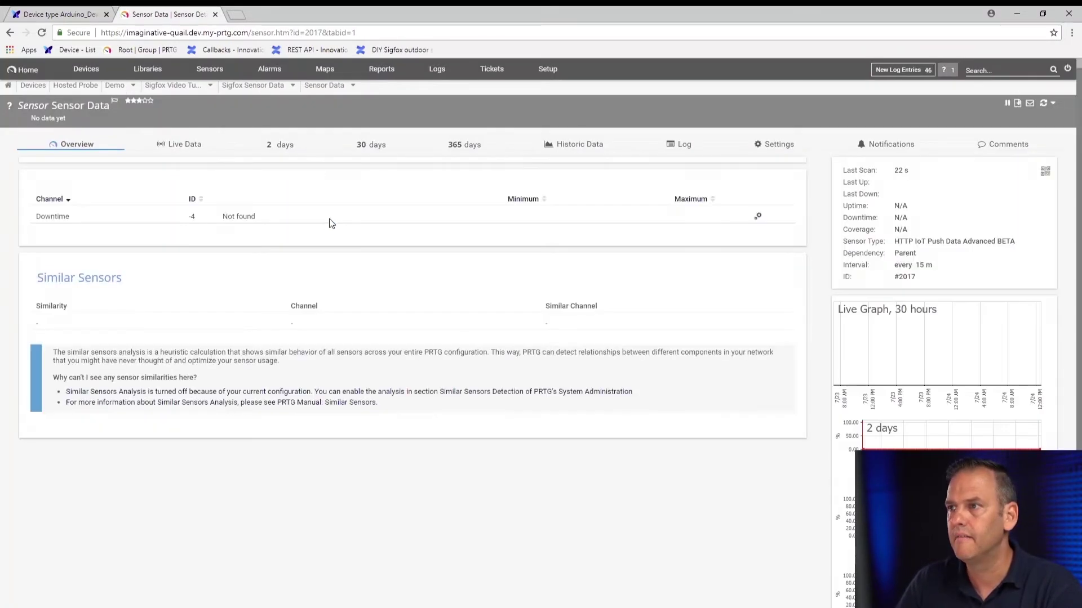
{"action": "left_click", "coordinate": [769, 148]}
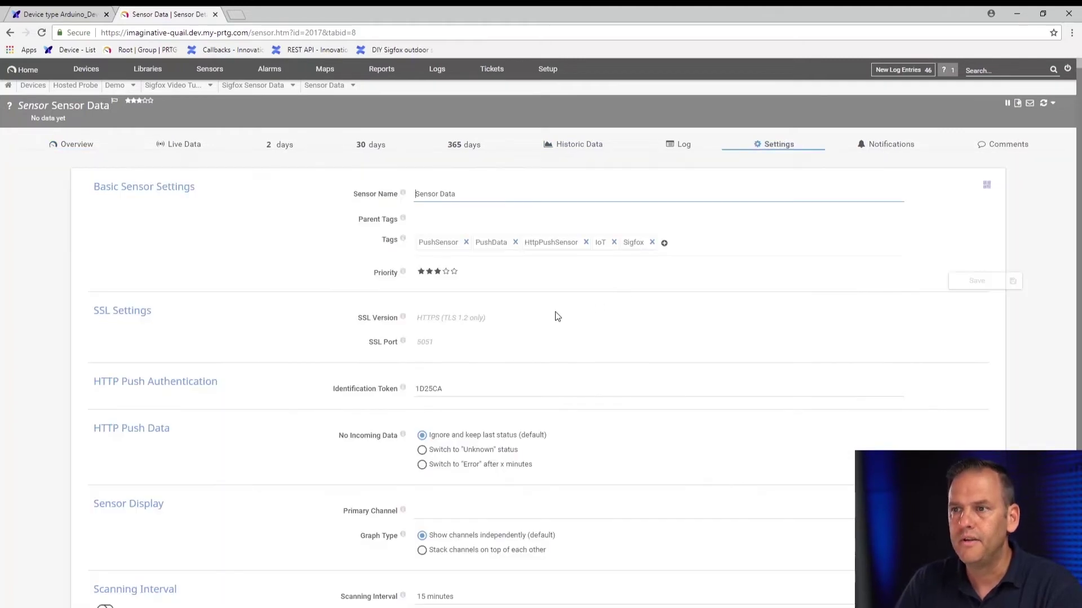
{"action": "double_click", "coordinate": [456, 390]}
{"action": "key", "text": "ctrl+c"}
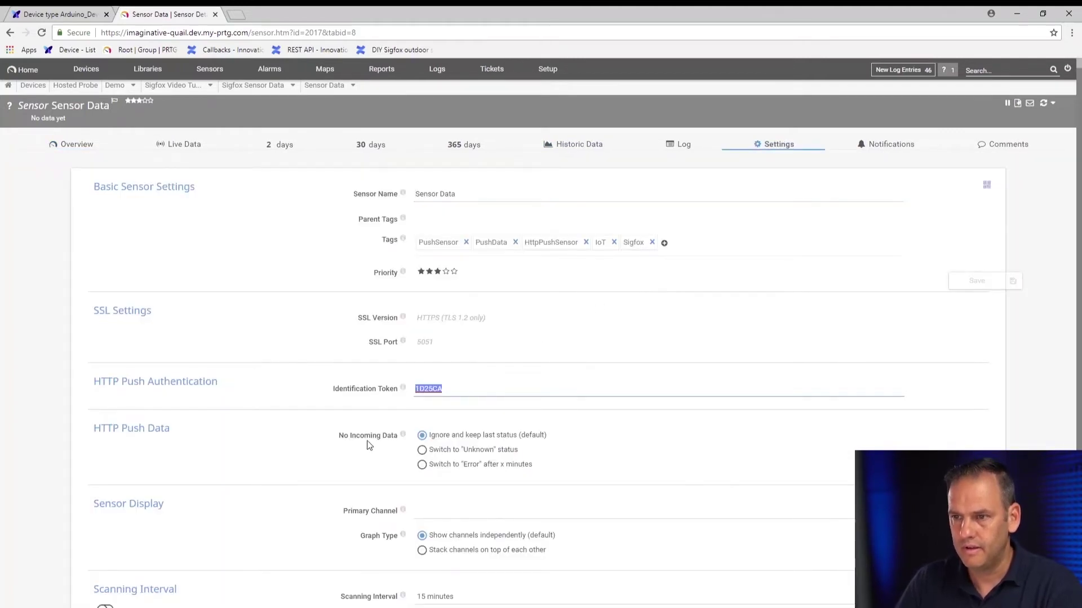
- Back in the Sigfox backend, replace the <token> placeholder with the copied identification token and save the callback
{"action": "left_click", "coordinate": [60, 14]}
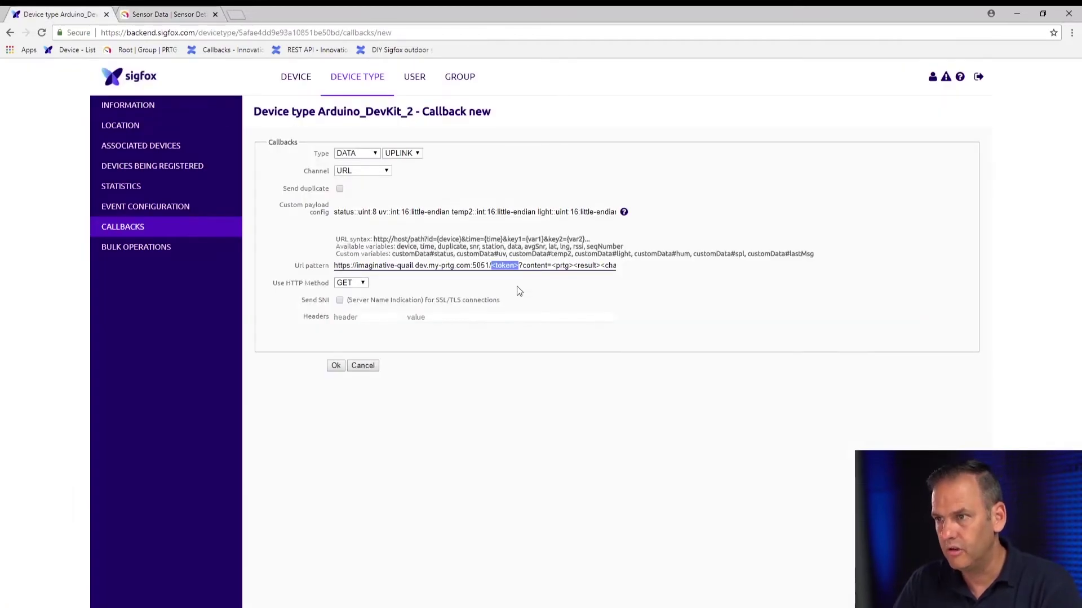
{"action": "key", "text": "ctrl+v"}
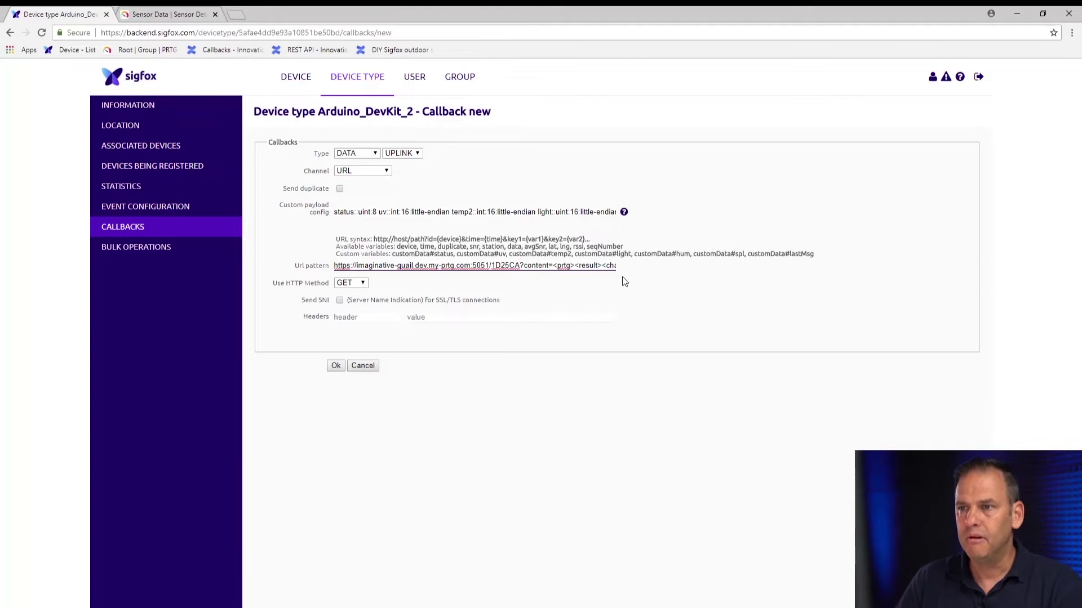
{"action": "left_click", "coordinate": [336, 367]}
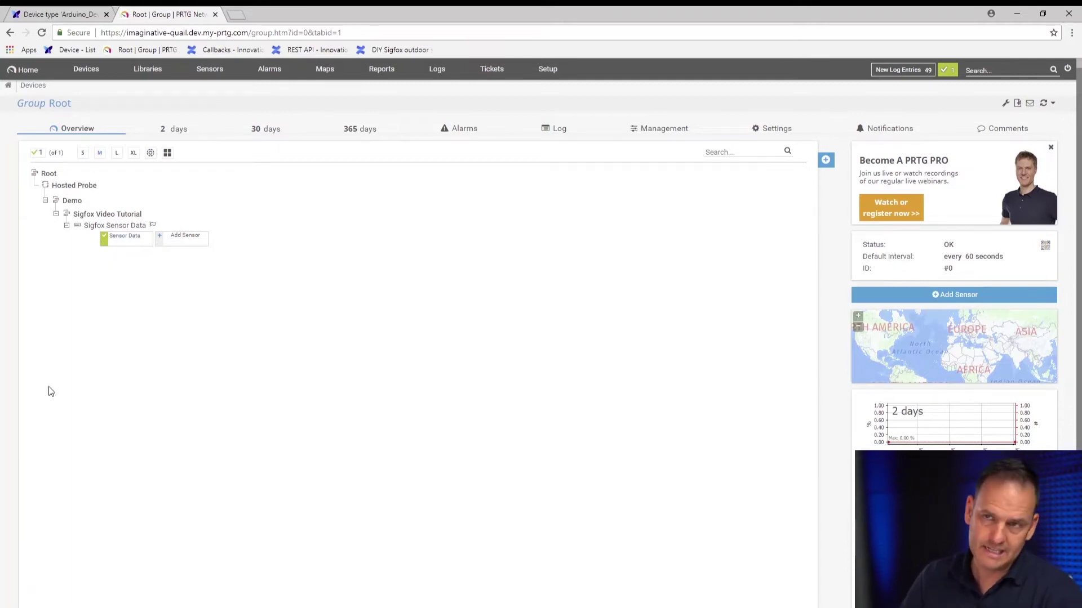
- Open the Sensor Data sensor in PRTG and set its Humidity channel to unit %, scaling multiplication 100 and scaling division 65536
{"action": "left_click", "coordinate": [121, 242]}
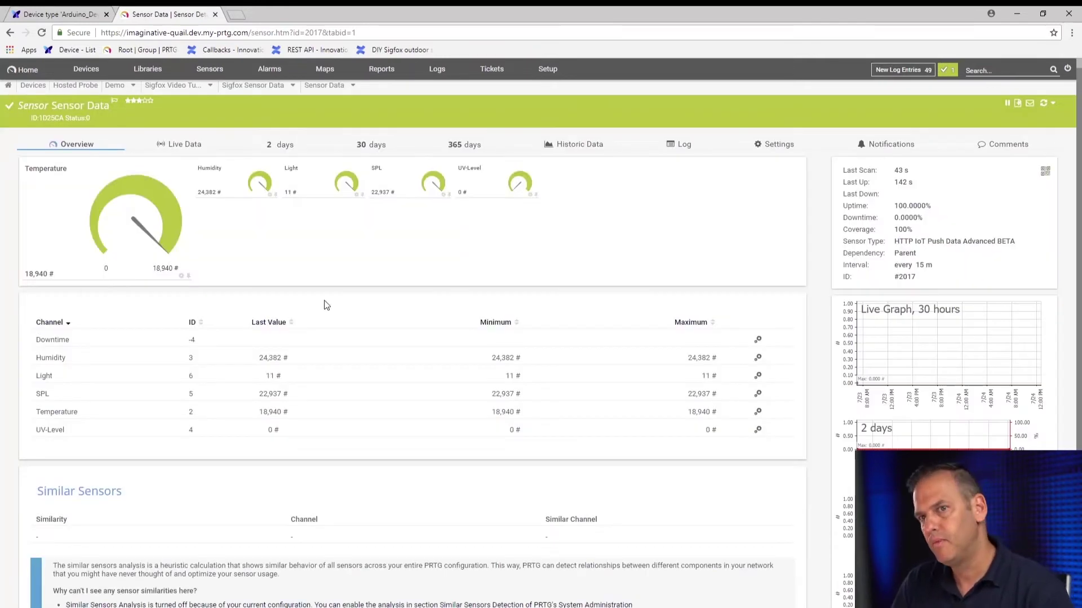
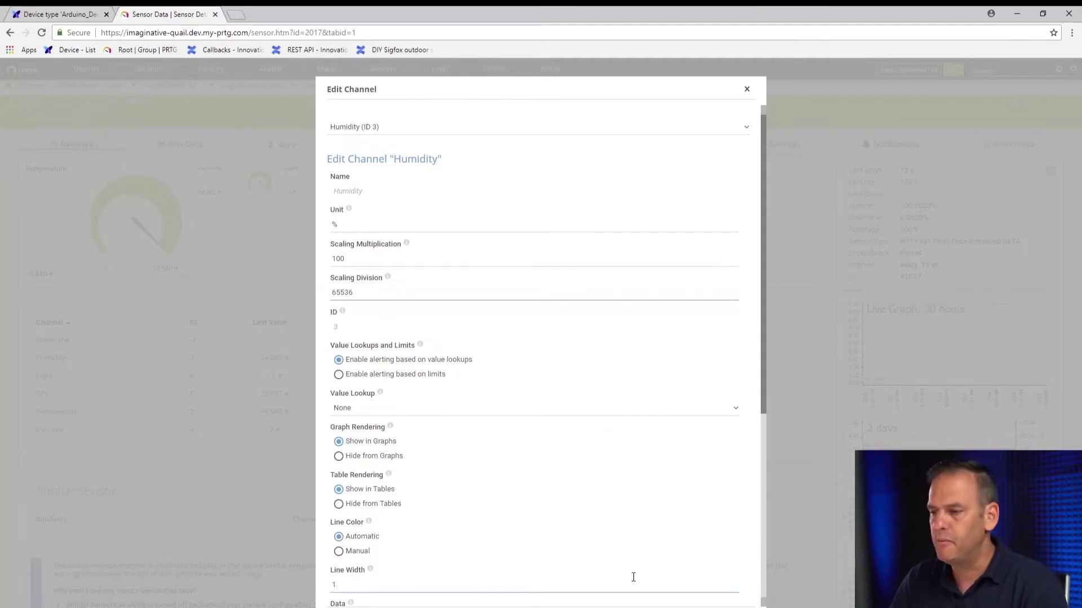
{"action": "key", "text": "Return"}
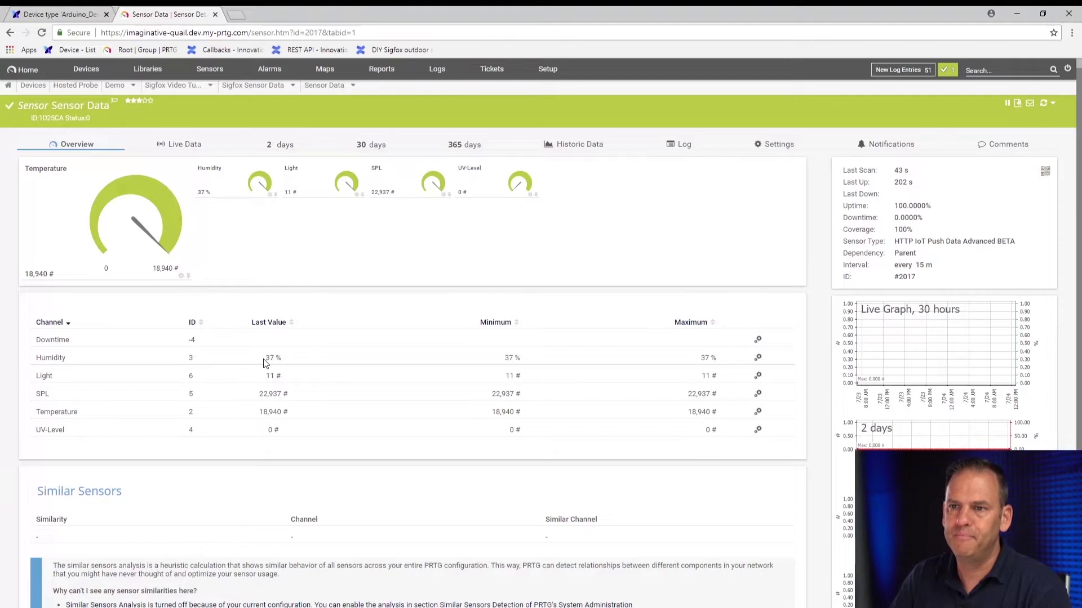
- Set the Light channel's unit to lux, scaling multiplication to 100000 and scaling division to 65536, and save it
{"action": "left_click", "coordinate": [758, 376]}
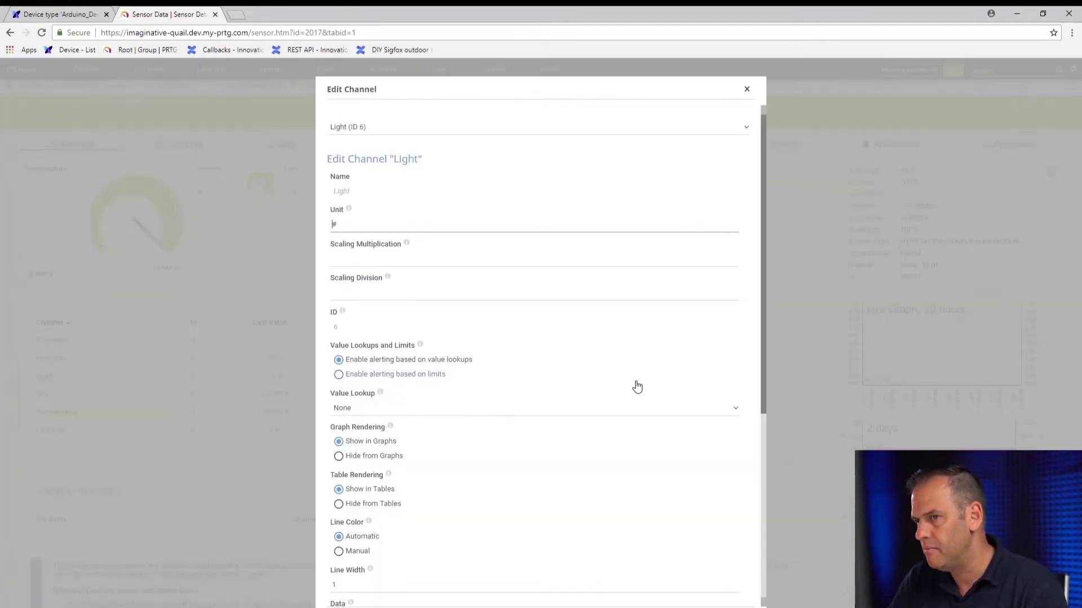
{"action": "left_click", "coordinate": [341, 226]}
{"action": "type", "text": "lux"}
{"action": "left_click", "coordinate": [344, 261]}
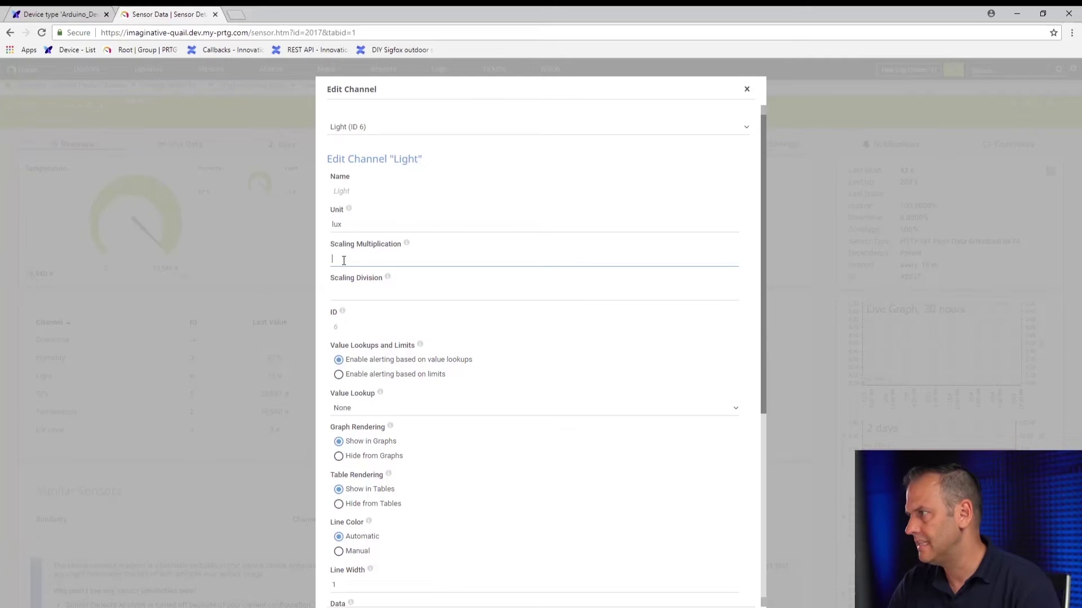
{"action": "type", "text": "100000"}
{"action": "left_click", "coordinate": [345, 294]}
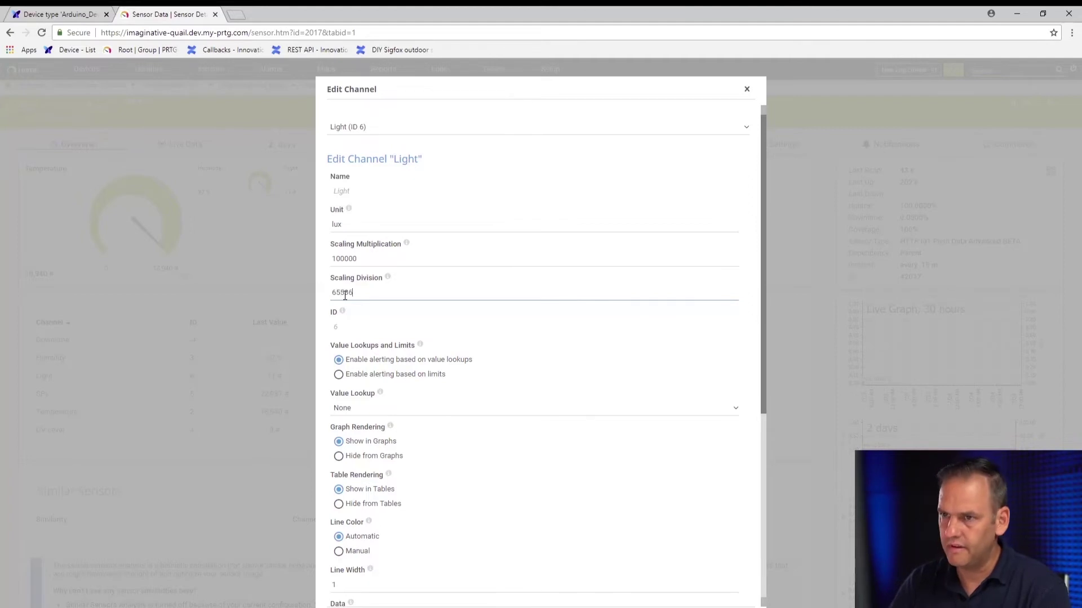
{"action": "key", "text": "Return"}
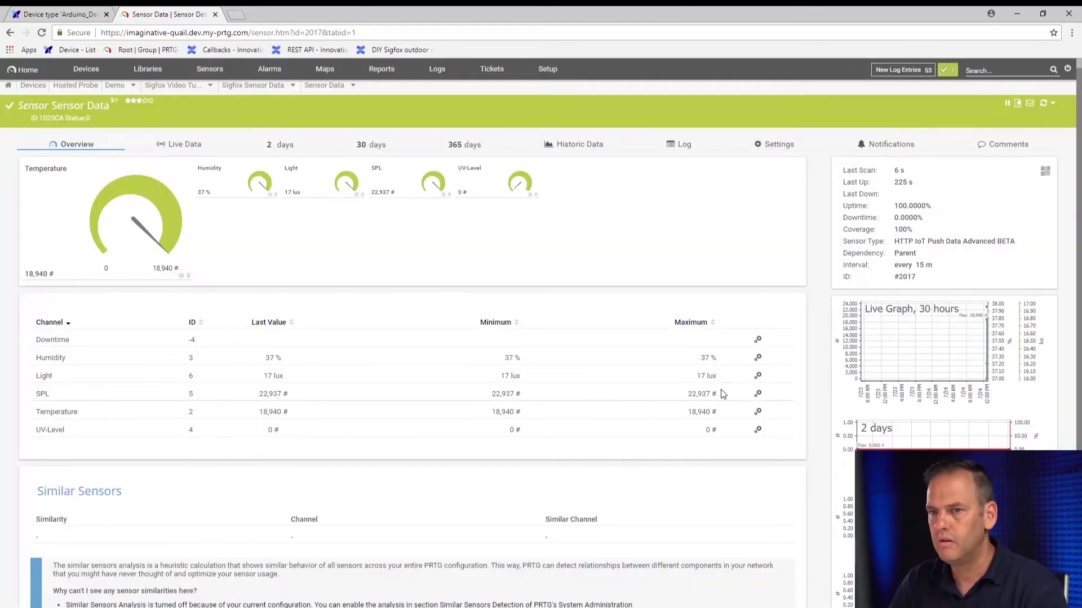
- Set the SPL channel's unit to dB, scaling multiplication to 100 and scaling division to 65536, and save it
{"action": "left_click", "coordinate": [758, 394]}
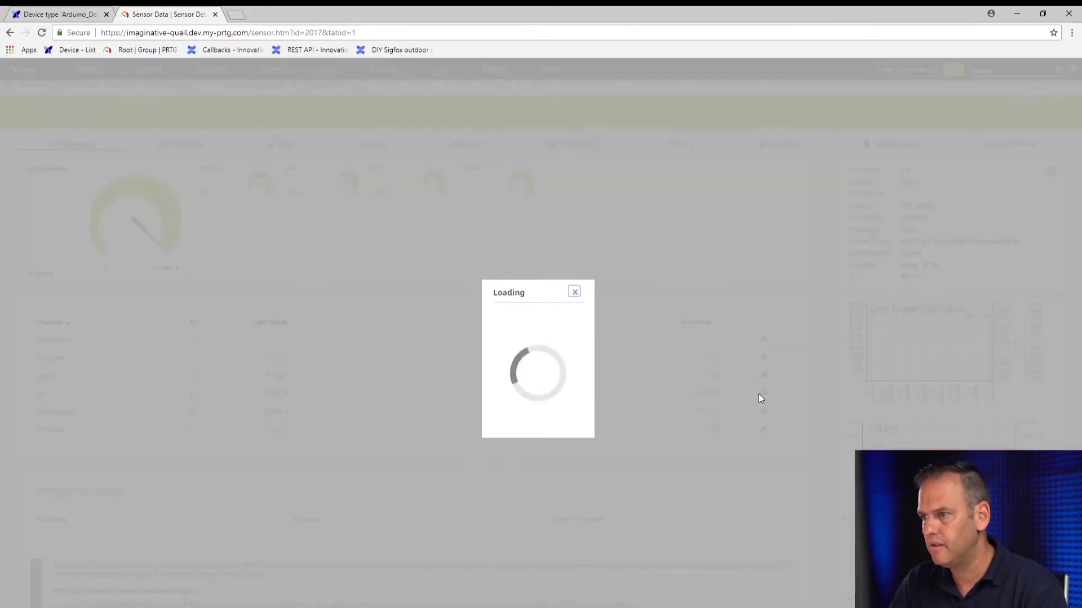
{"action": "left_click", "coordinate": [341, 225]}
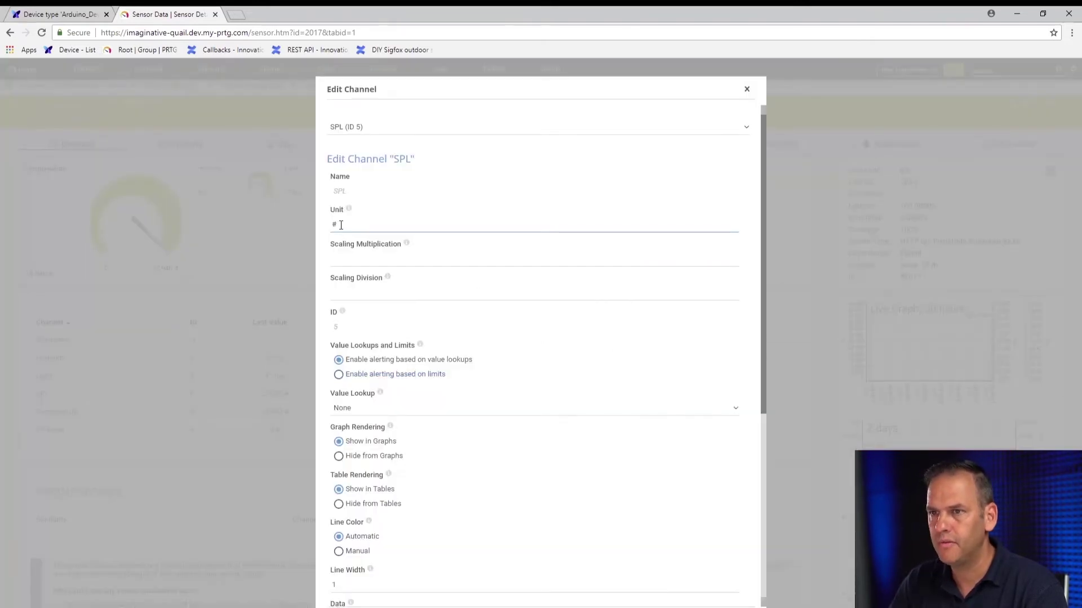
{"action": "type", "text": "dB"}
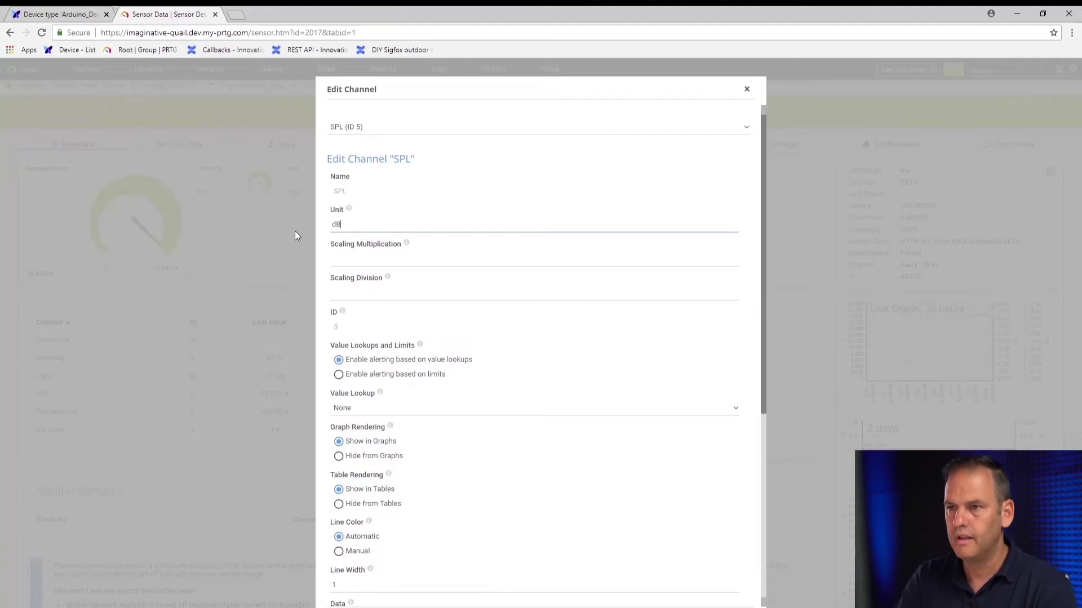
{"action": "left_click", "coordinate": [460, 260]}
{"action": "left_click", "coordinate": [370, 260]}
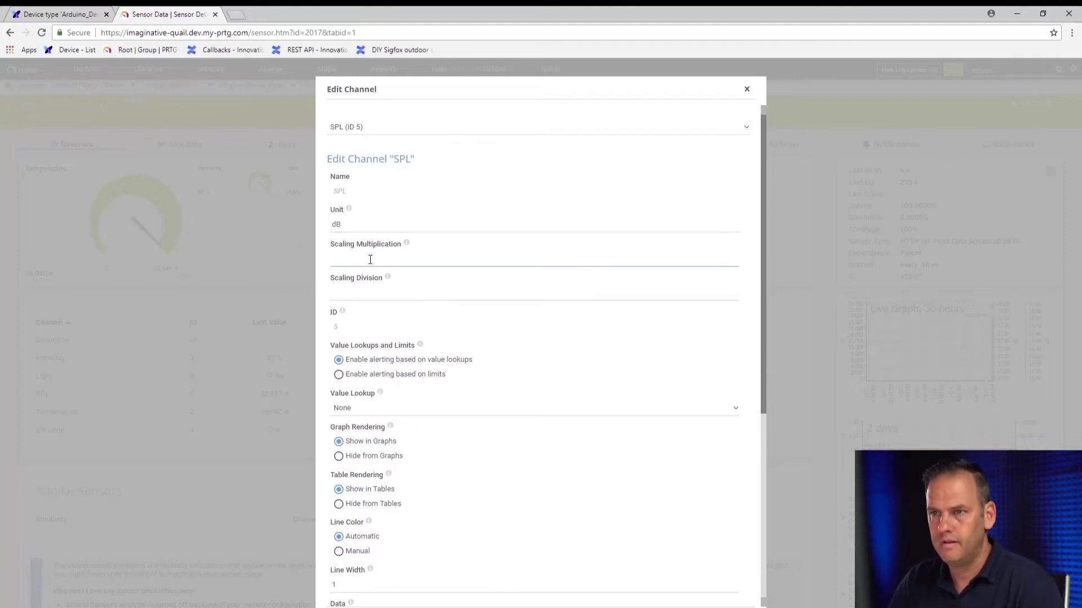
{"action": "key", "text": "Tab"}
{"action": "type", "text": "655"}
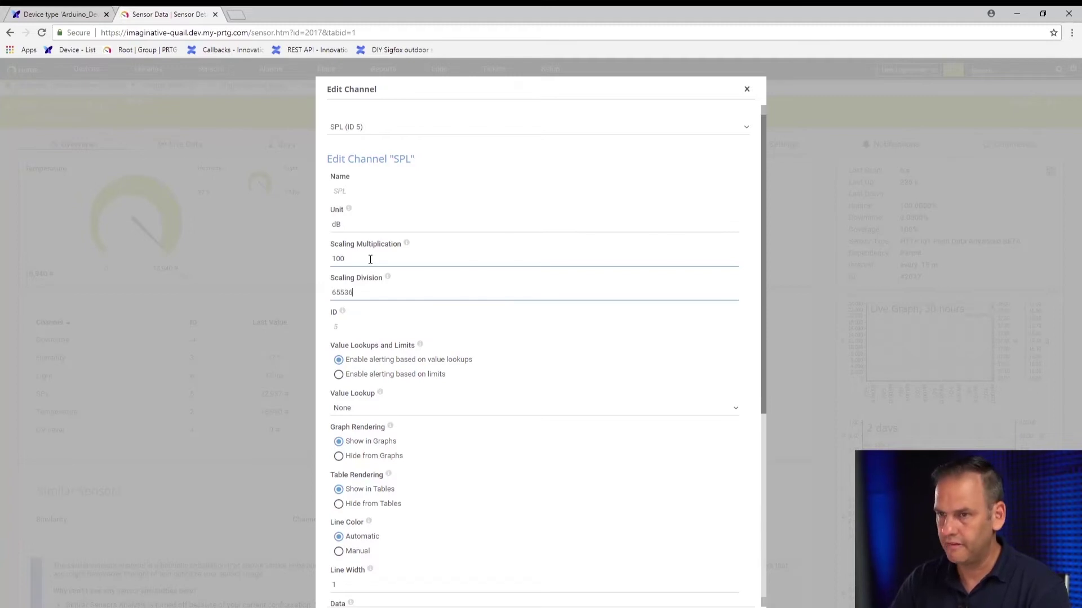
{"action": "key", "text": "Return"}
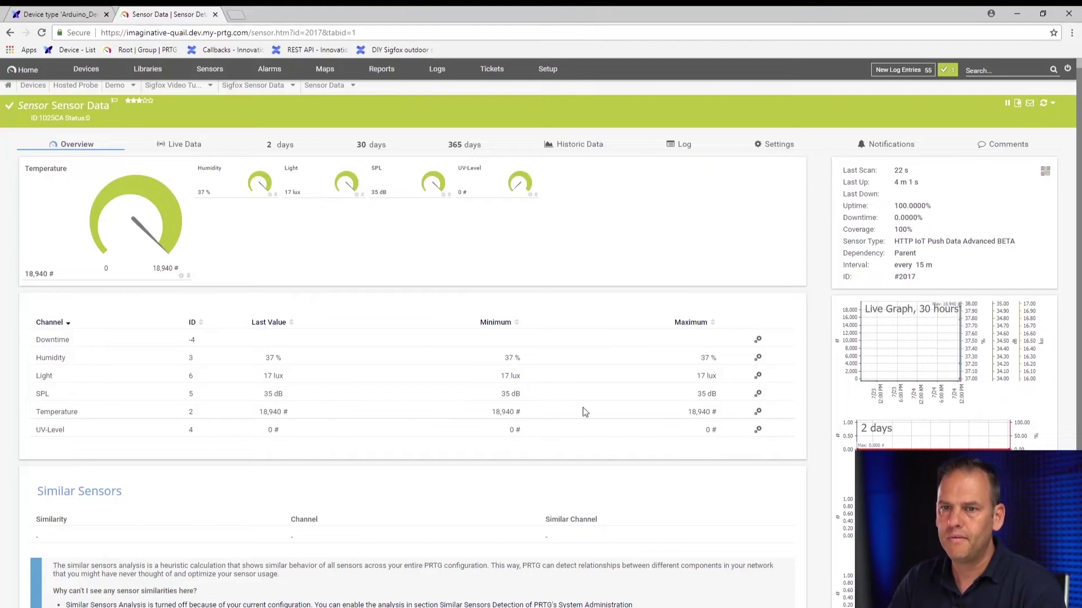
- Change the Temperature channel's unit to °C, with scaling multiplication 100 and scaling division 65536, and save it
{"action": "left_click", "coordinate": [758, 411]}
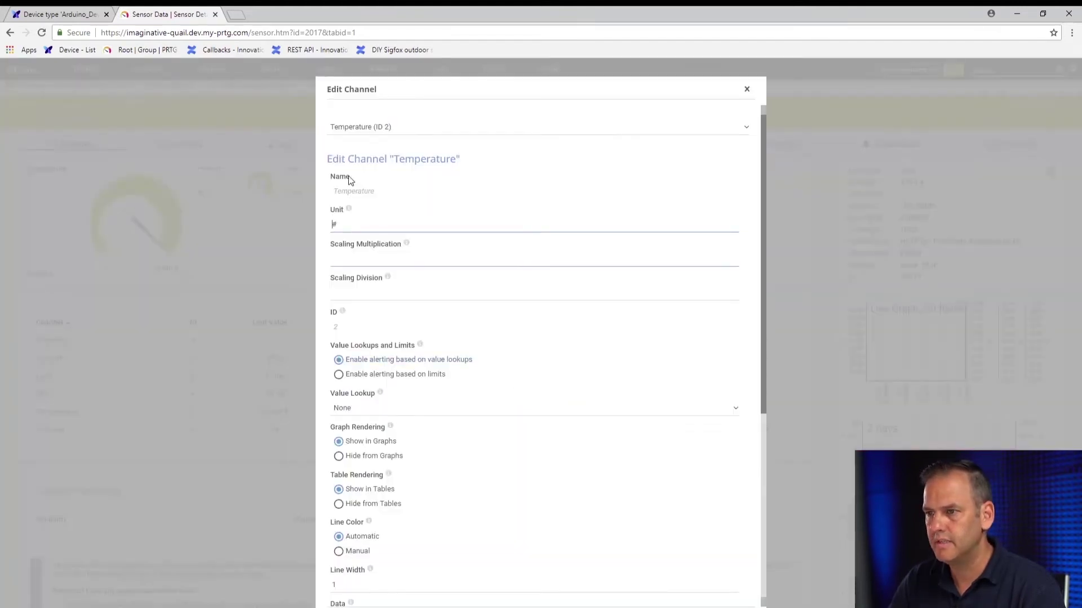
{"action": "left_click_drag", "start_coordinate": [345, 225], "coordinate": [321, 228]}
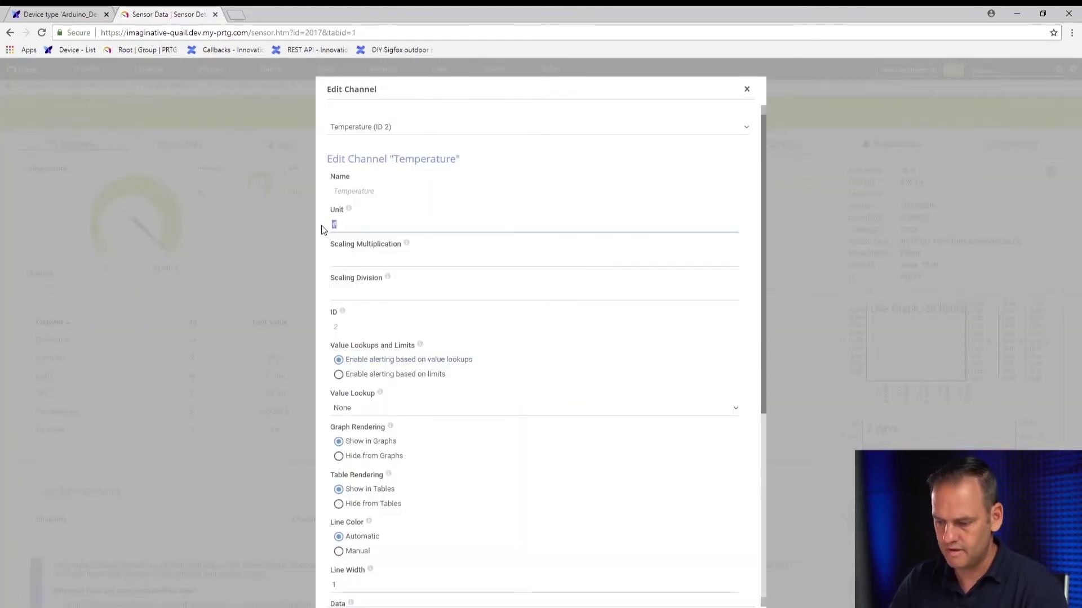
{"action": "key", "text": "BackSpace"}
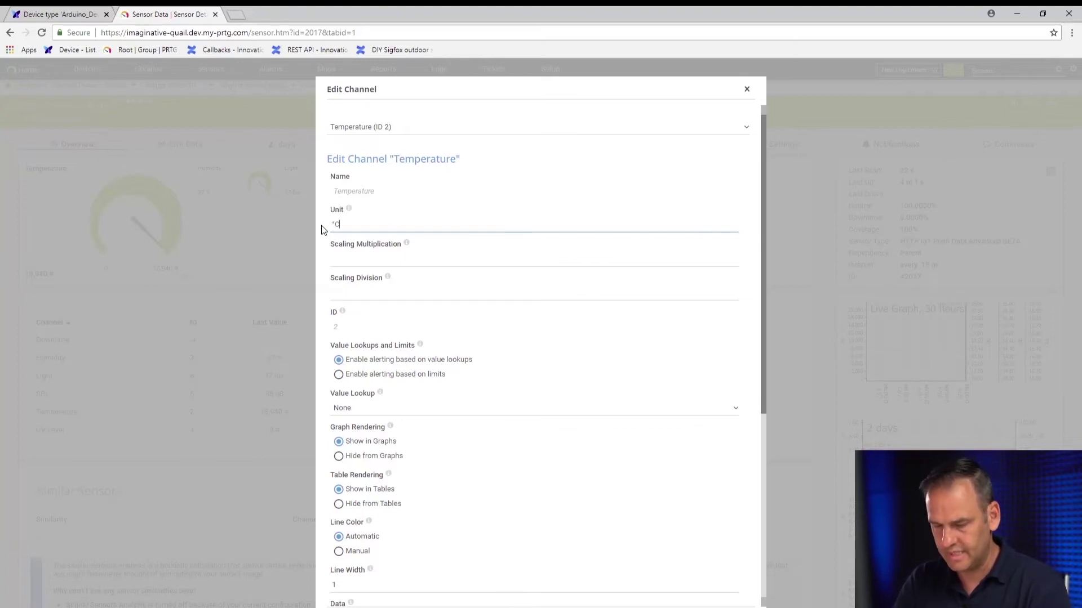
{"action": "left_click", "coordinate": [351, 259]}
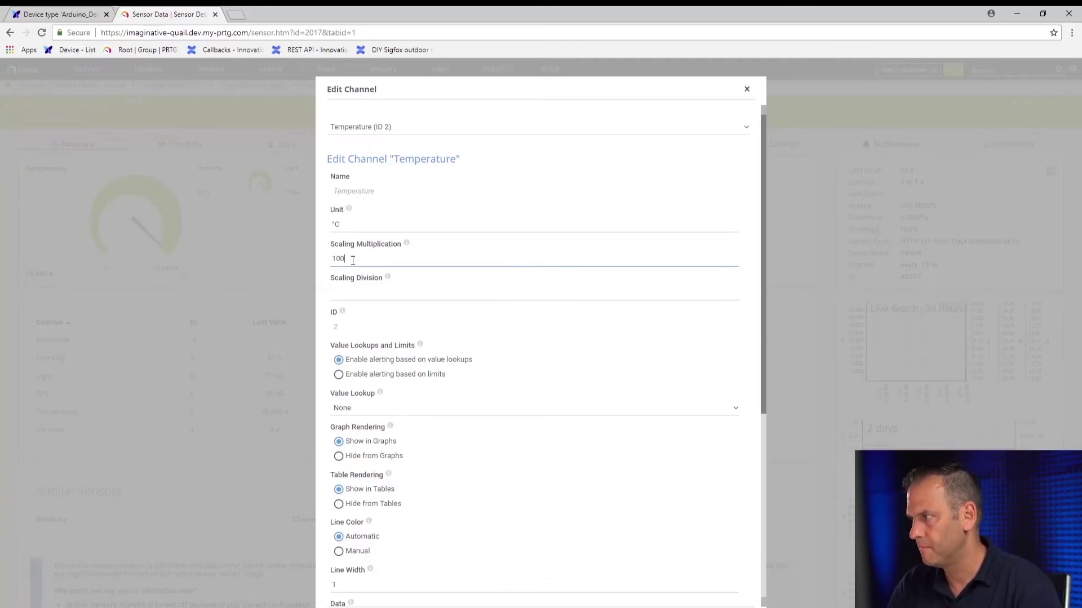
{"action": "key", "text": "Tab"}
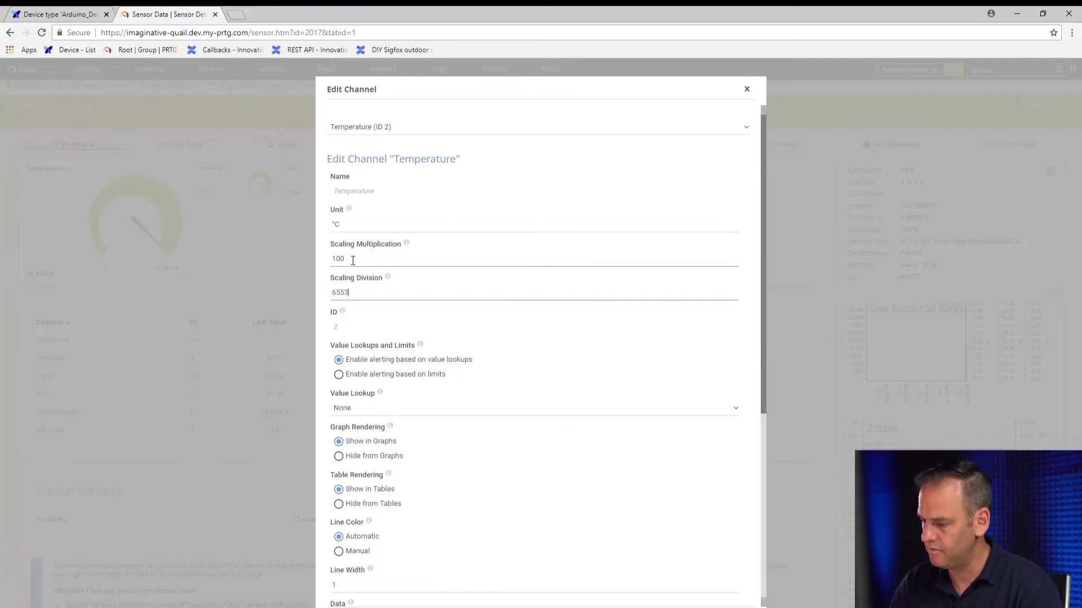
{"action": "type", "text": "65536"}
{"action": "key", "text": "Return"}
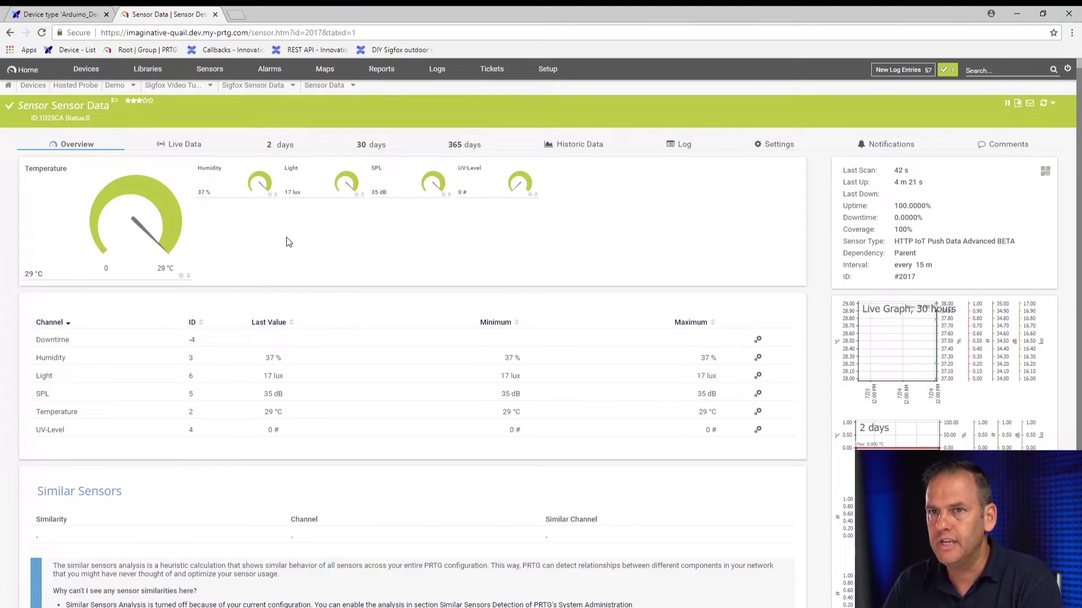
- Add a device named Sigfox Geolocation with IPv4 address 127.0.0.1 to the Sigfox Video Tutorial group
{"action": "left_click", "coordinate": [90, 73]}
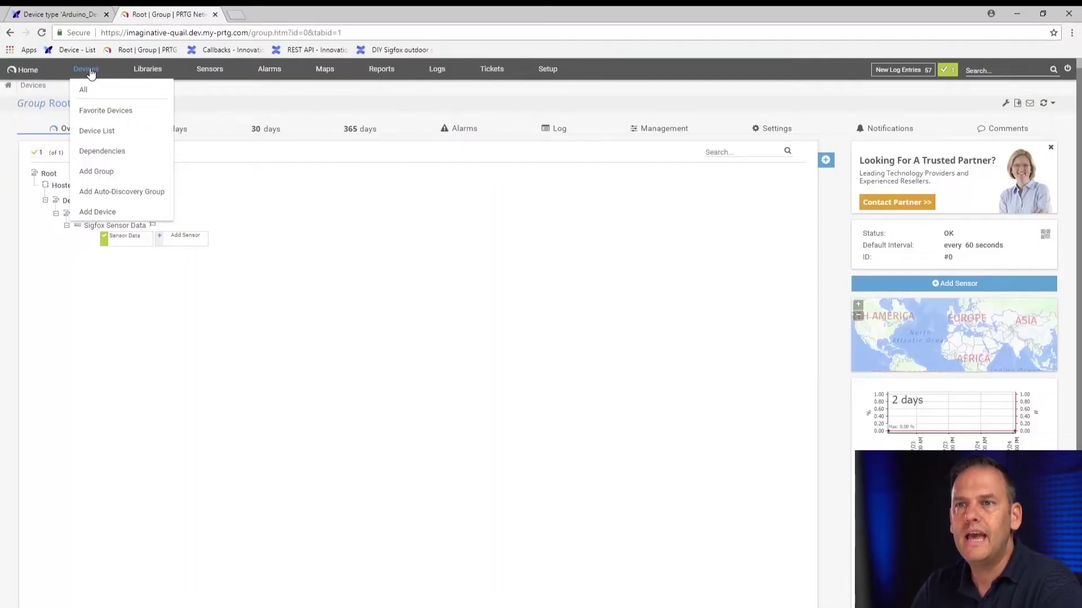
{"action": "left_click", "coordinate": [98, 213]}
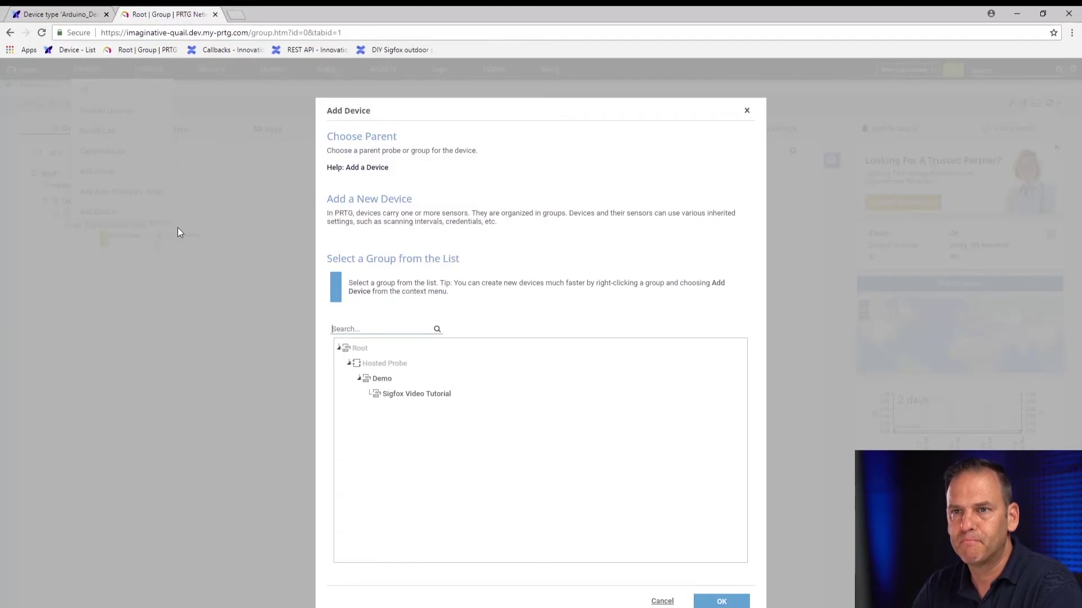
{"action": "left_click", "coordinate": [417, 394]}
{"action": "left_click", "coordinate": [723, 600]}
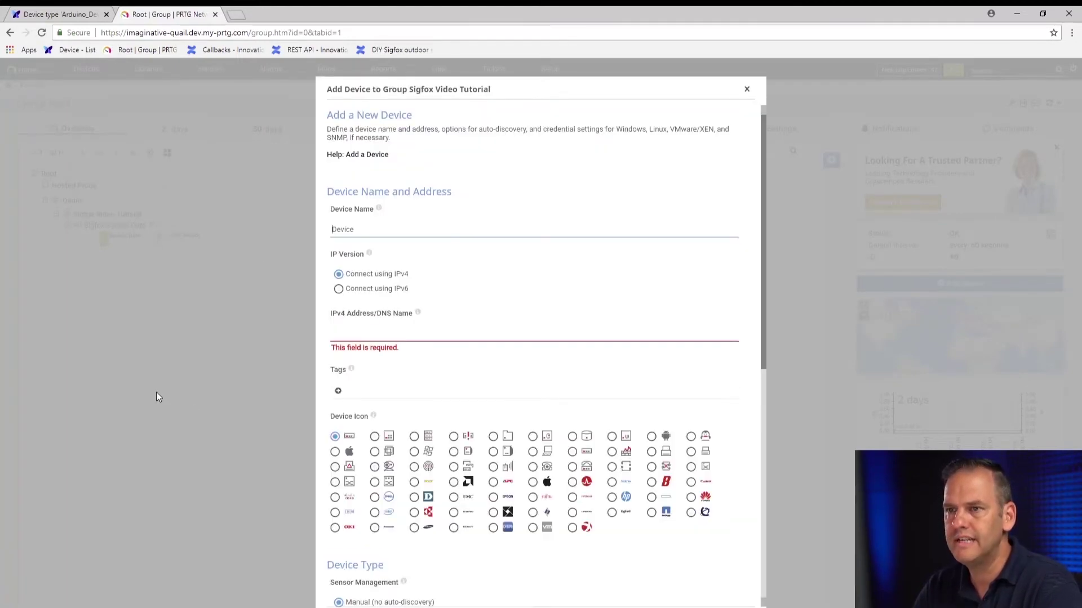
{"action": "type", "text": "Sigfox"}
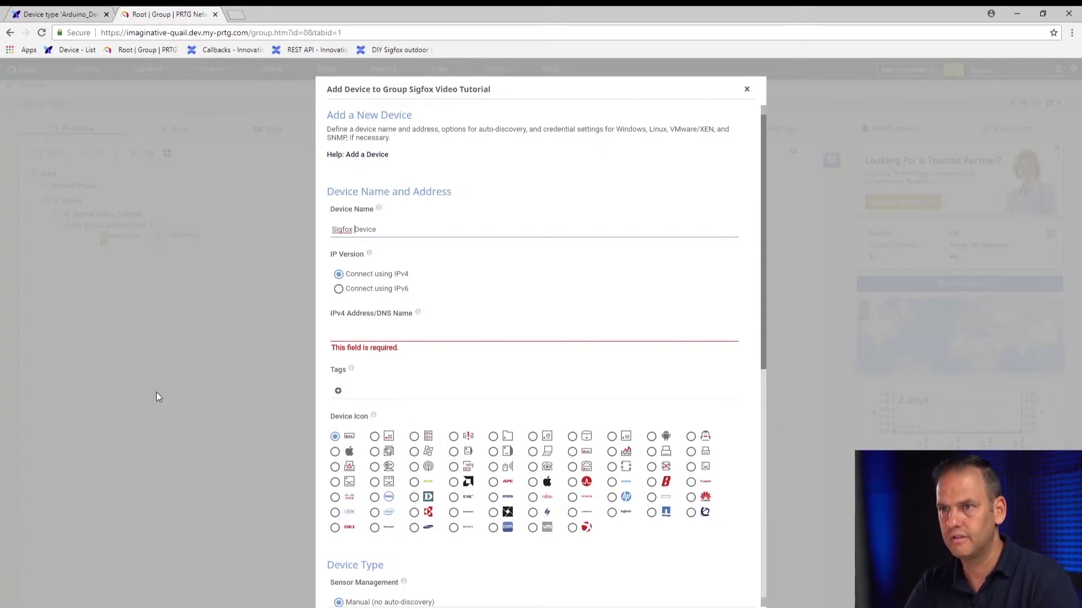
{"action": "key", "text": "shift+End"}
{"action": "type", "text": "Geolocatio"}
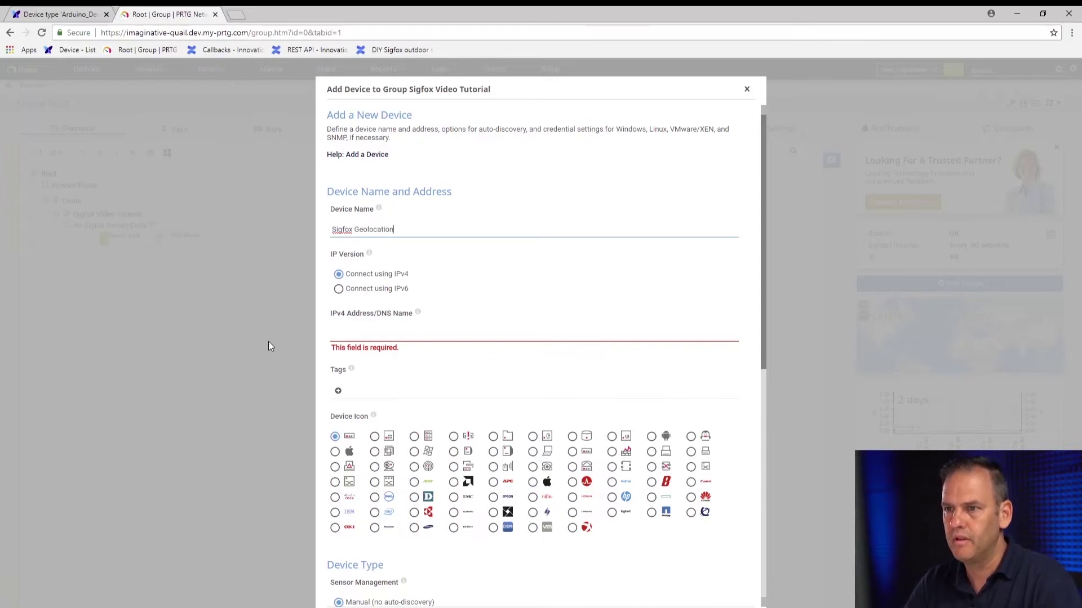
{"action": "left_click", "coordinate": [349, 338]}
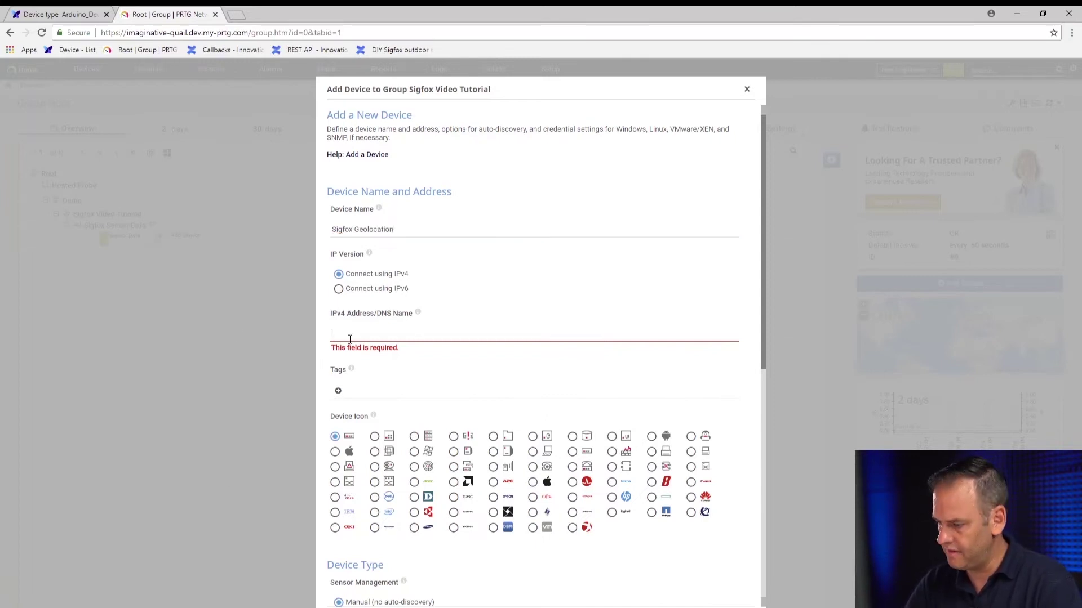
{"action": "type", "text": "127.0.0.1"}
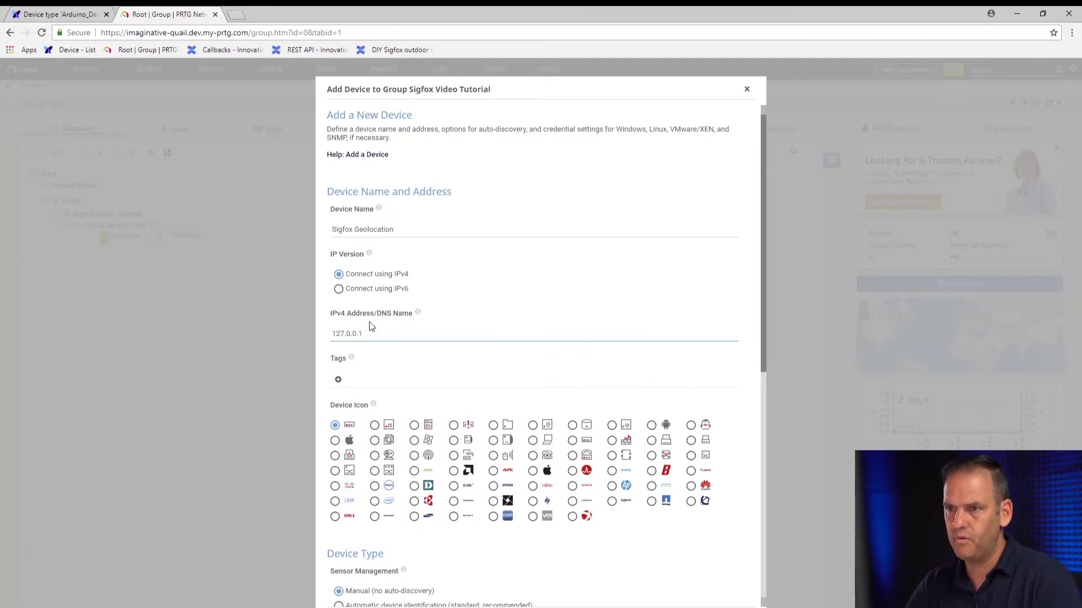
{"action": "key", "text": "Tab"}
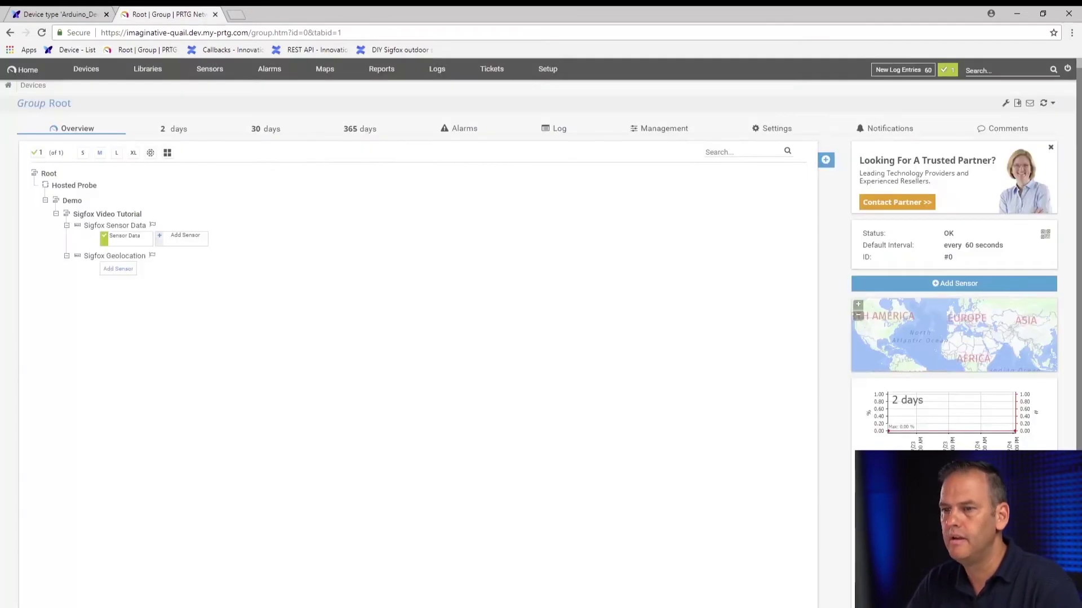
- Start adding an HTTP IoT Push Data Advanced sensor to the Sigfox Geolocation device and name it Geolocation Sensor
{"action": "left_click", "coordinate": [119, 270]}
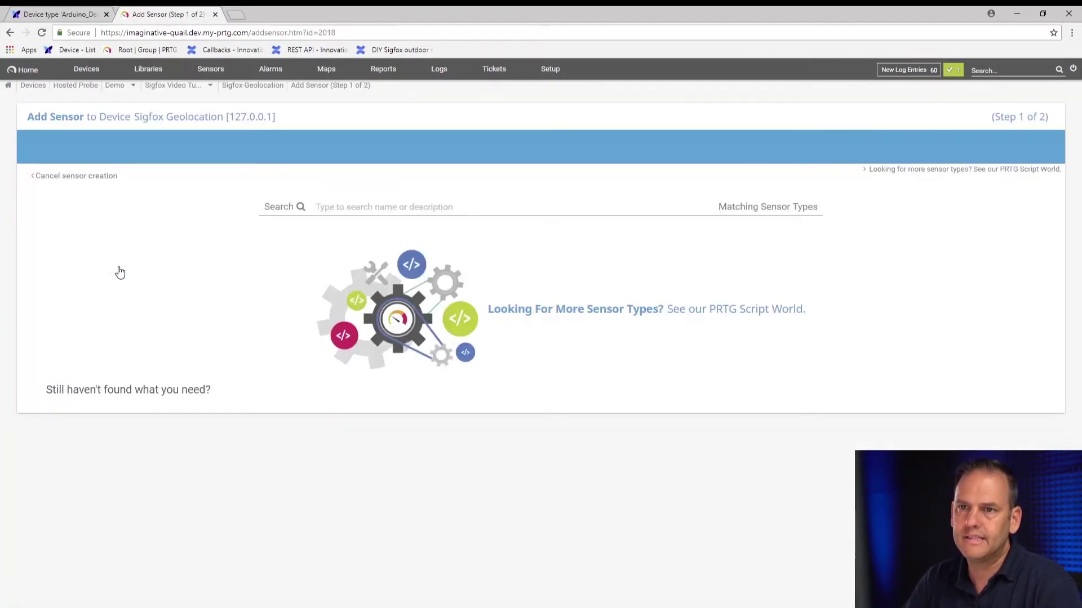
{"action": "left_click", "coordinate": [349, 293]}
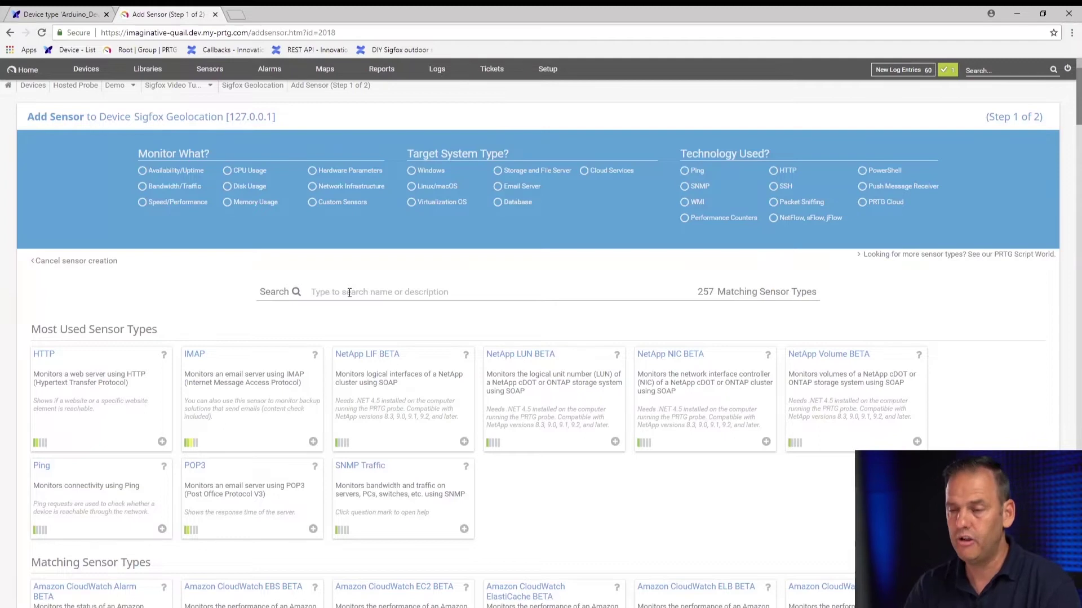
{"action": "type", "text": "iot"}
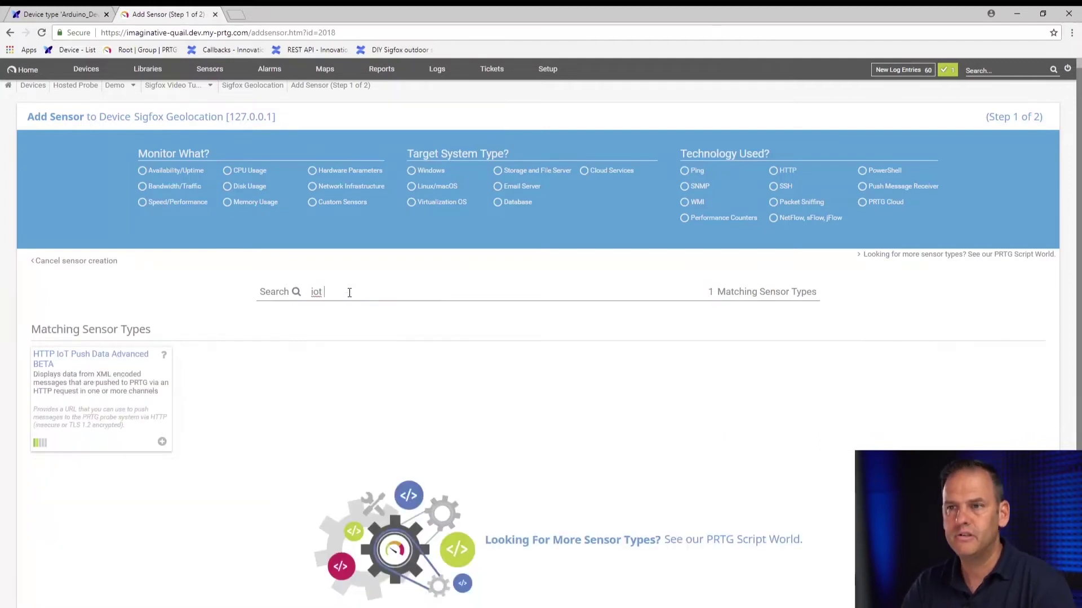
{"action": "left_click", "coordinate": [92, 360]}
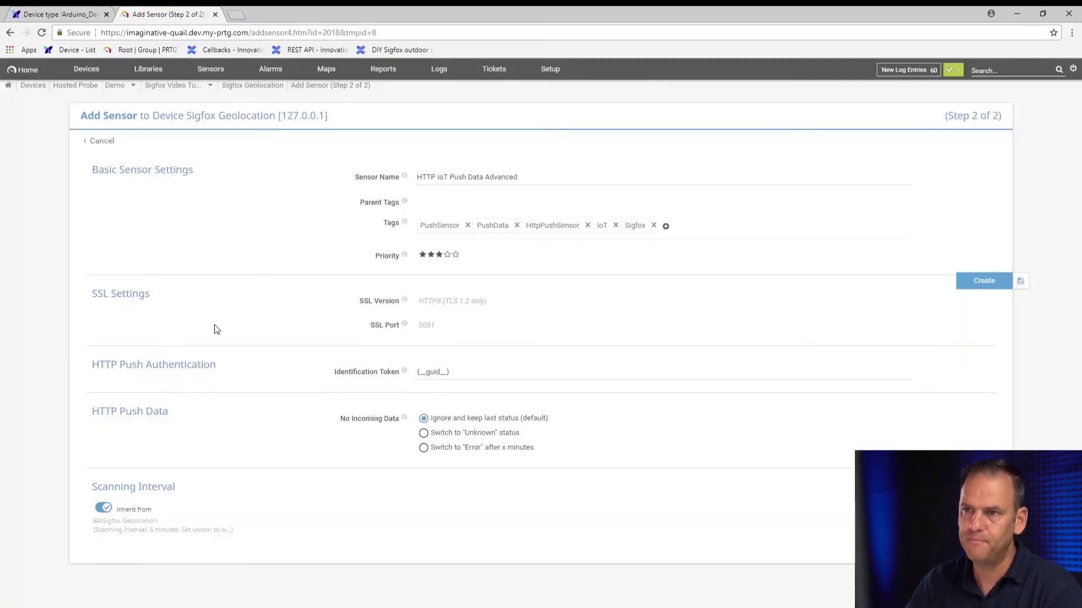
{"action": "left_click", "coordinate": [516, 177]}
{"action": "left_click_drag", "start_coordinate": [516, 177], "coordinate": [355, 175]}
{"action": "type", "text": "Geoloc"}
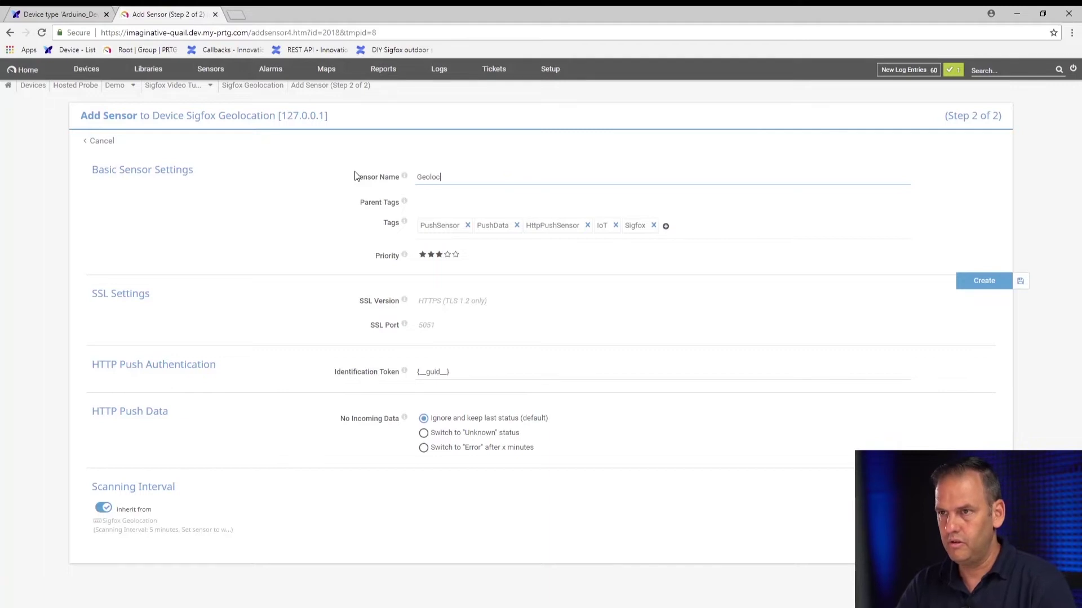
{"action": "type", "text": "ation Sensor"}
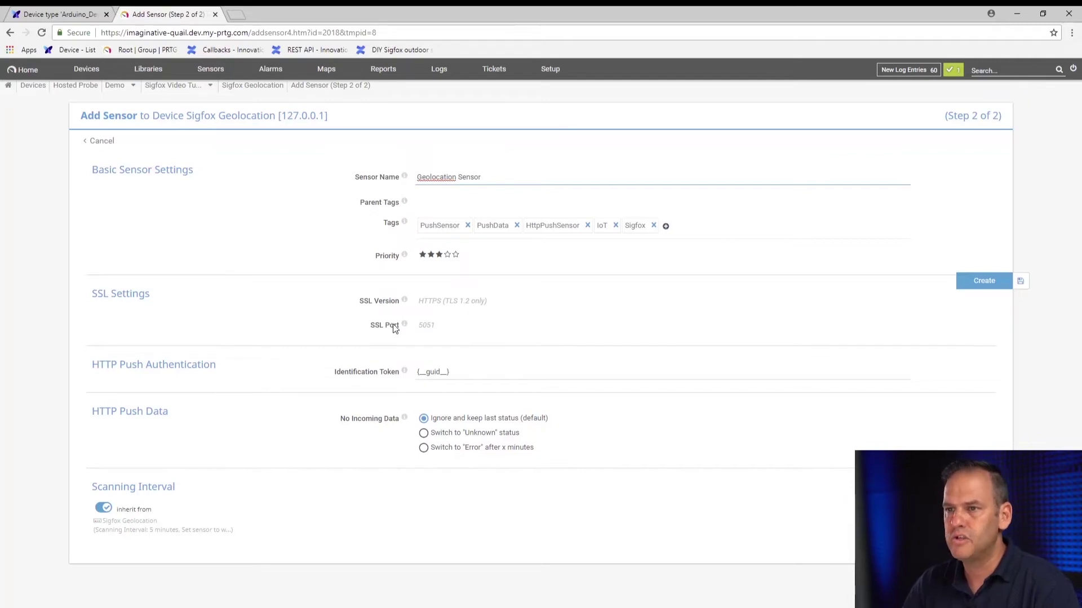
- Select the default identification token in the sensor settings, and copy Arduino_DevKit_2's device ID from the Sigfox backend's device list
{"action": "left_click", "coordinate": [451, 372]}
{"action": "left_click_drag", "start_coordinate": [450, 372], "coordinate": [414, 377]}
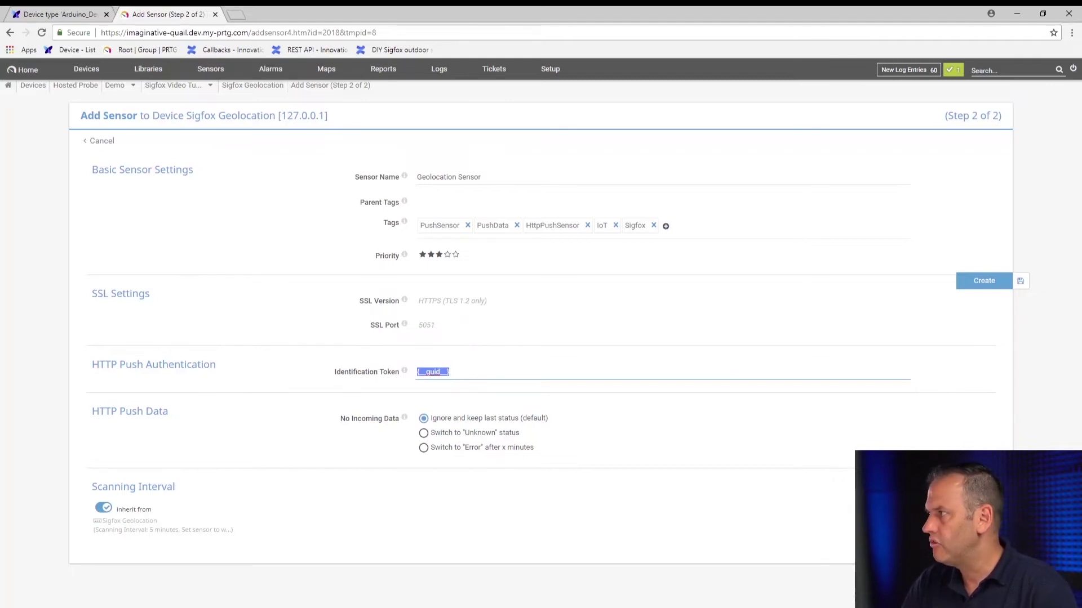
{"action": "left_click", "coordinate": [49, 14]}
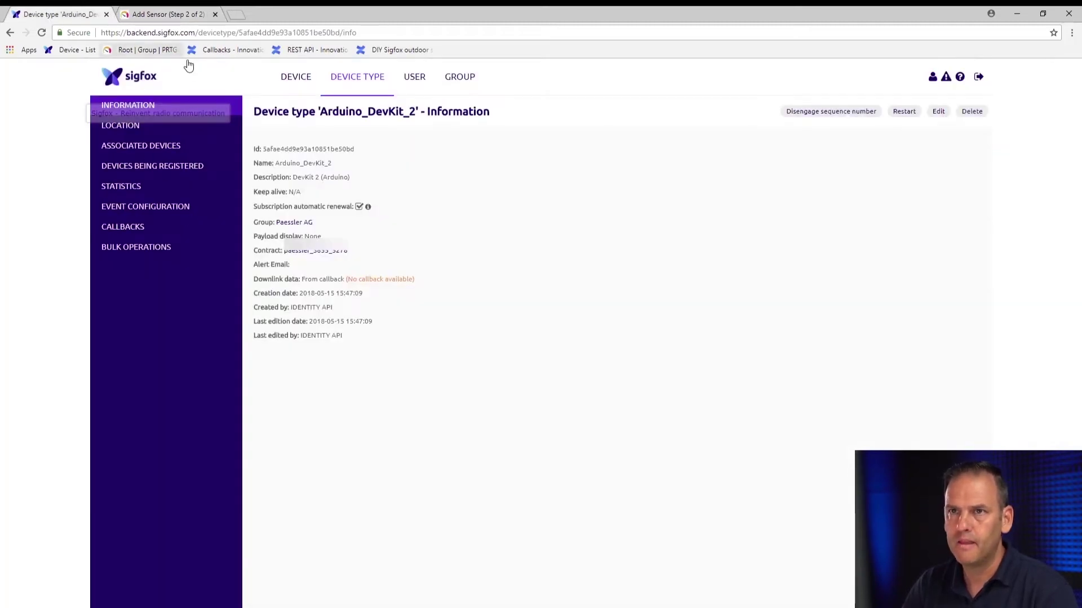
{"action": "left_click", "coordinate": [59, 51]}
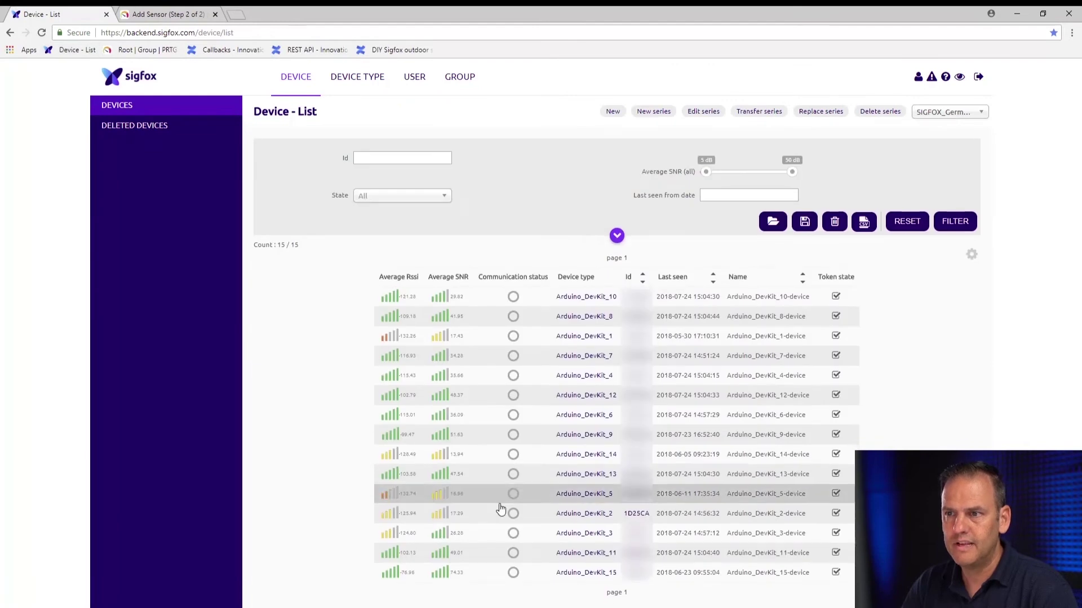
{"action": "left_click_drag", "start_coordinate": [652, 515], "coordinate": [626, 517]}
{"action": "key", "text": "ctrl+c"}
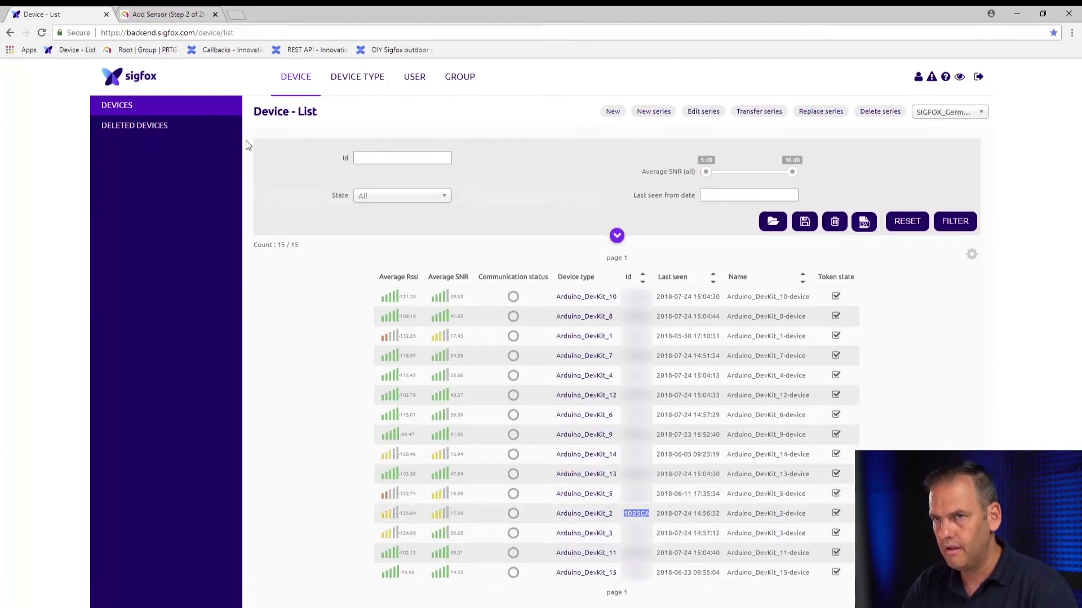
- Back in PRTG, enter the copied device ID with the suffix _geolocation as the identification token and create the sensor
{"action": "left_click", "coordinate": [172, 15]}
{"action": "key", "text": "ctrl+v"}
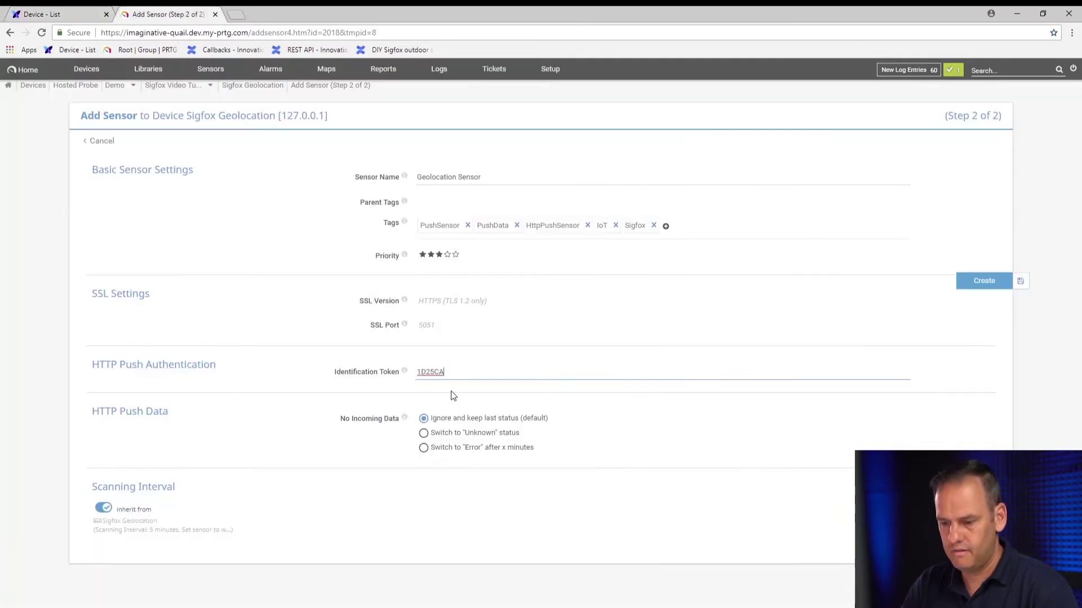
{"action": "type", "text": "_geoloc"}
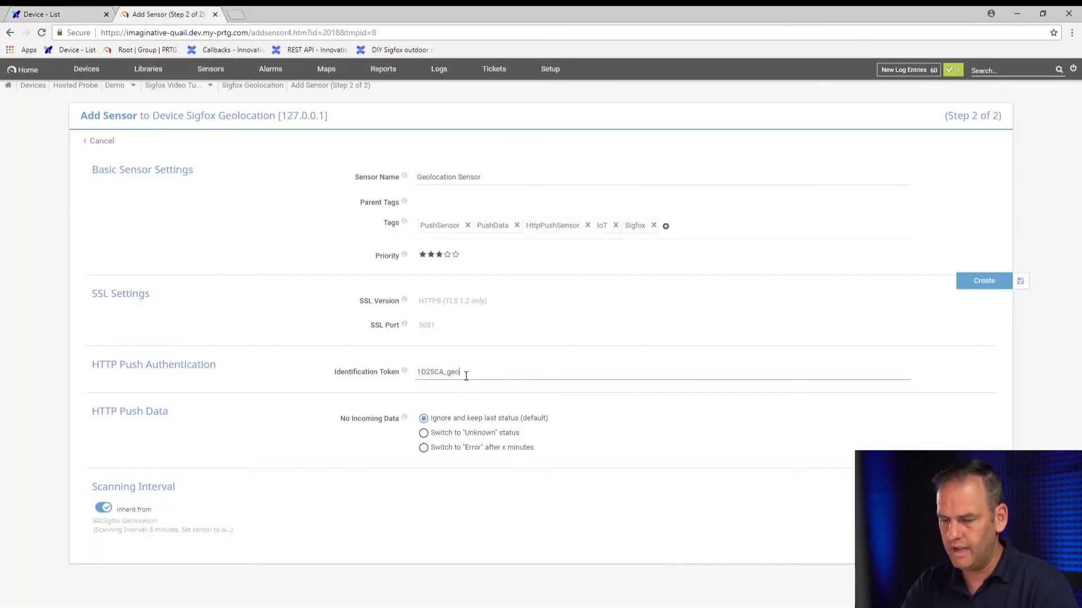
{"action": "key", "text": "BackSpace"}
{"action": "key", "text": "BackSpace"}
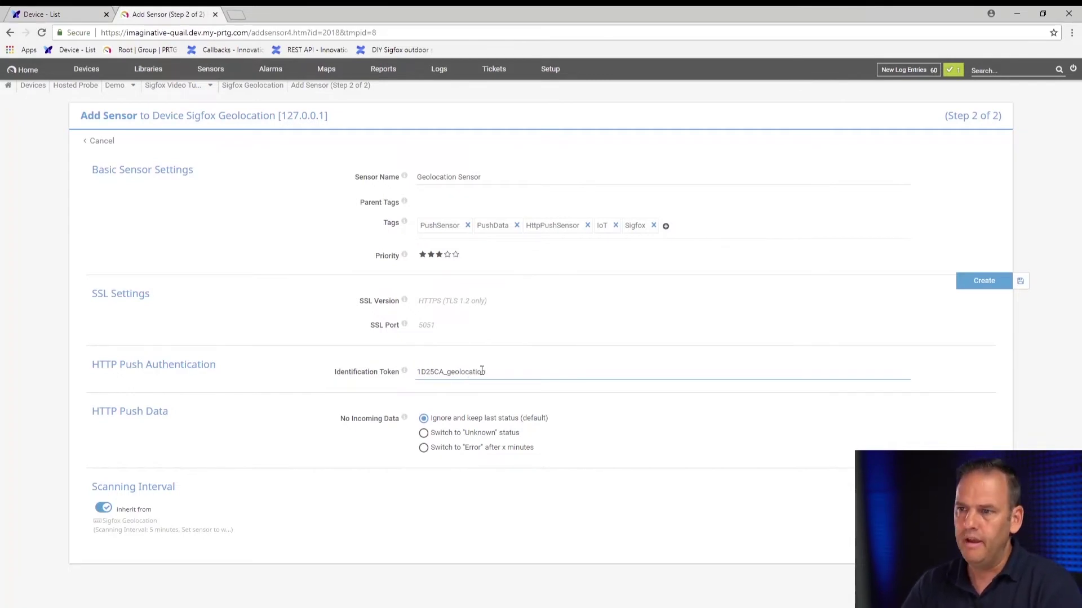
{"action": "left_click", "coordinate": [983, 281]}
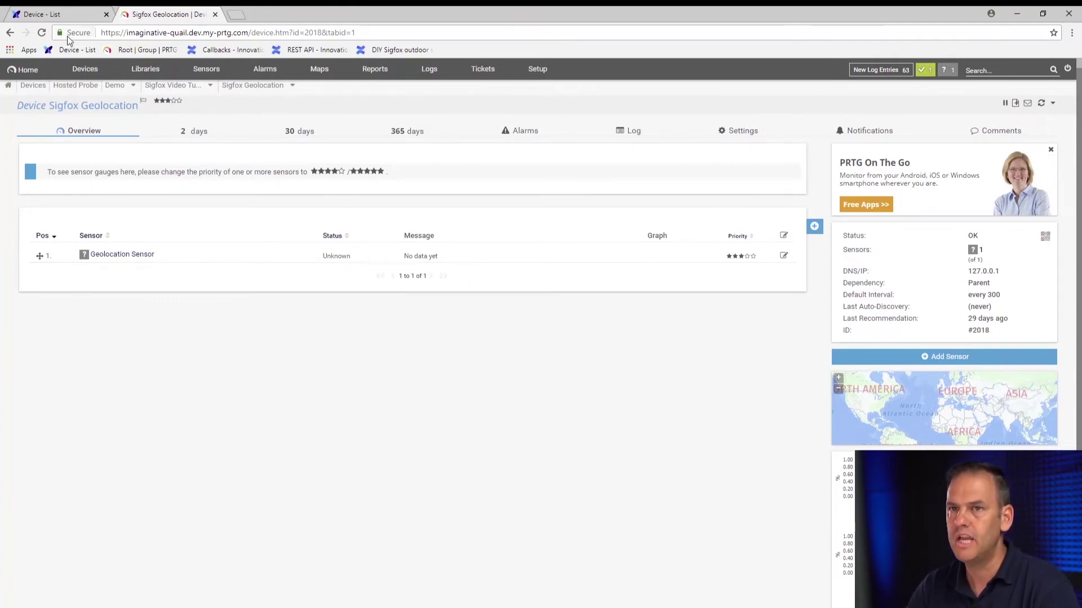
- In the Sigfox backend, open the callbacks of device type Arduino_DevKit_2 and start a new custom callback
{"action": "left_click", "coordinate": [59, 15]}
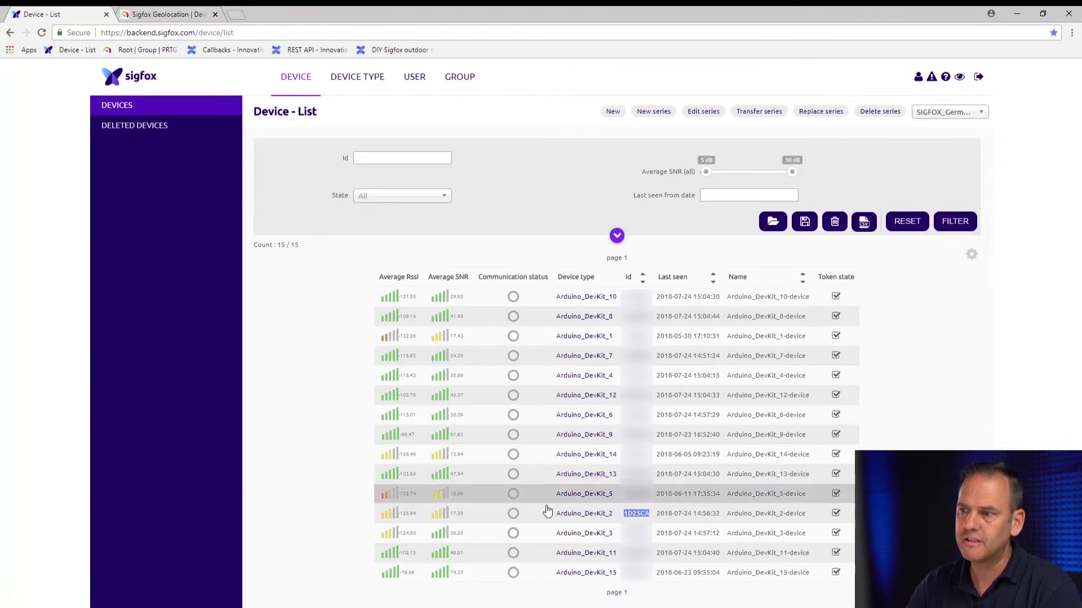
{"action": "left_click", "coordinate": [613, 582]}
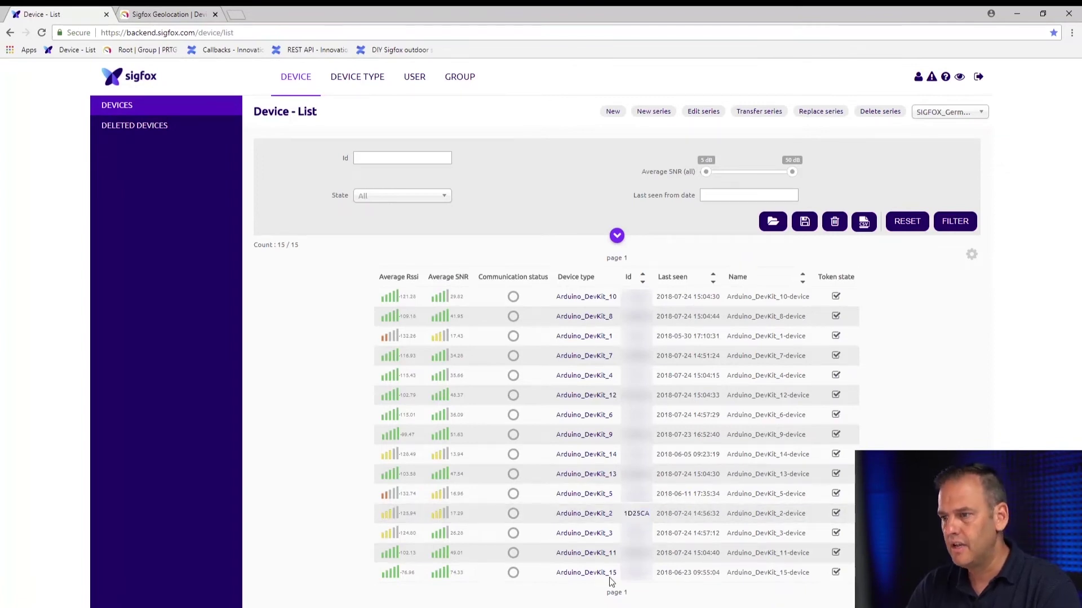
{"action": "left_click", "coordinate": [588, 515]}
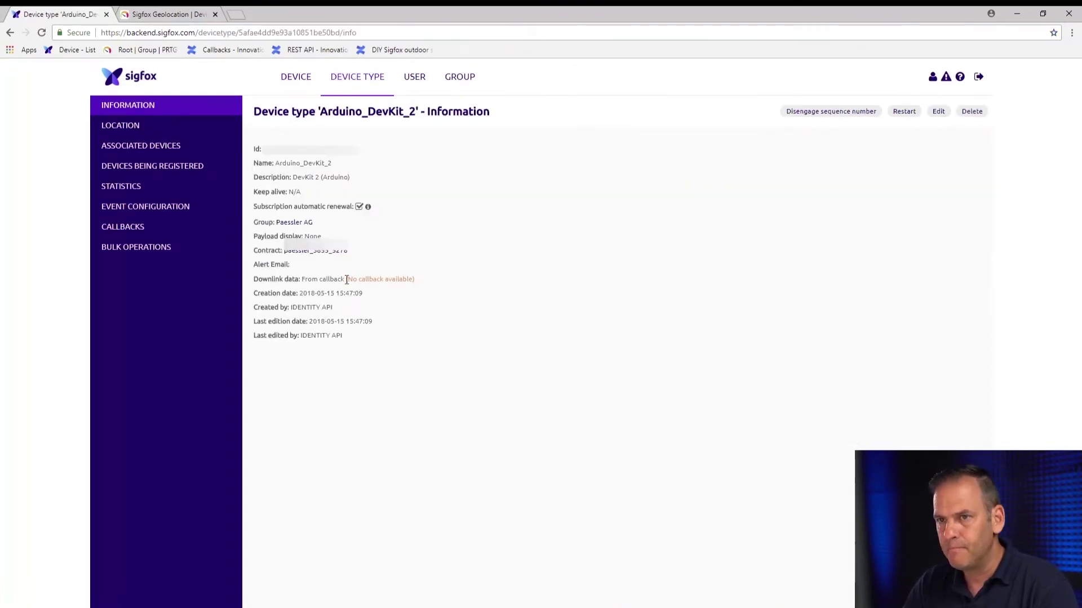
{"action": "left_click", "coordinate": [123, 231]}
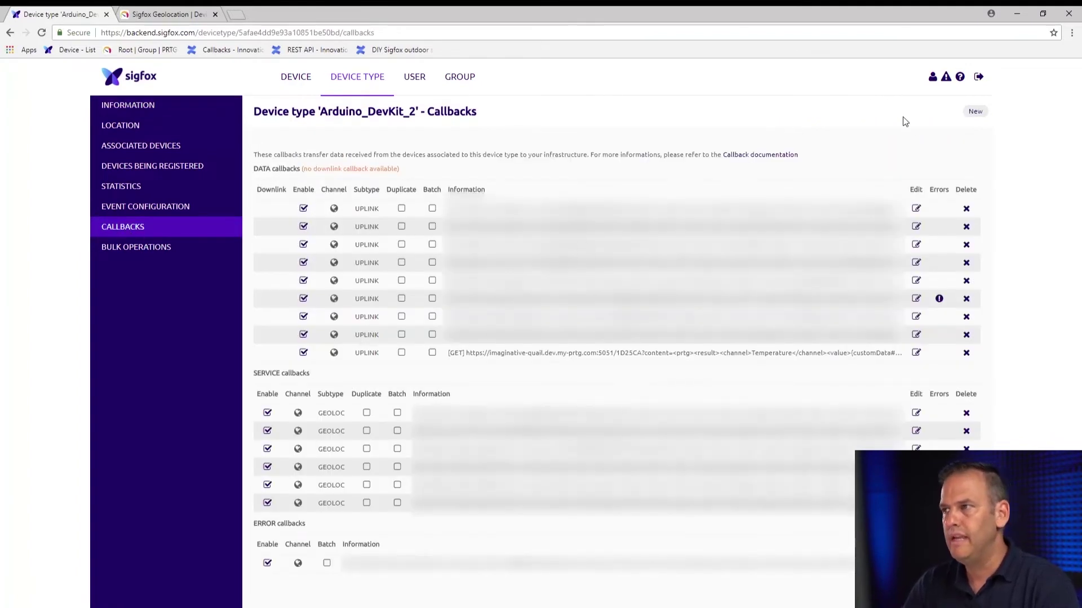
{"action": "left_click", "coordinate": [975, 113]}
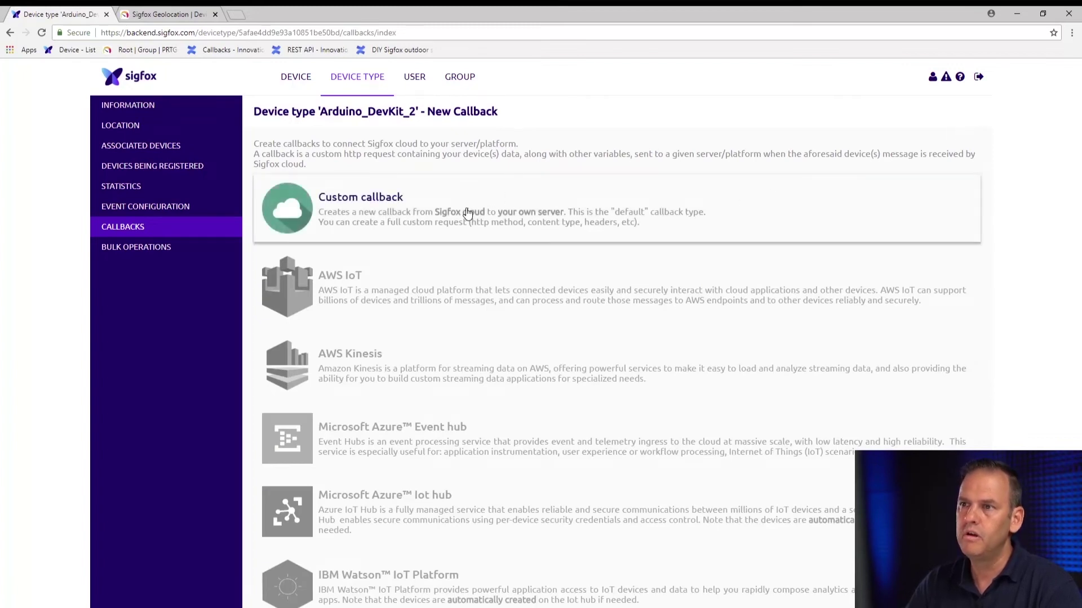
{"action": "left_click", "coordinate": [468, 212]}
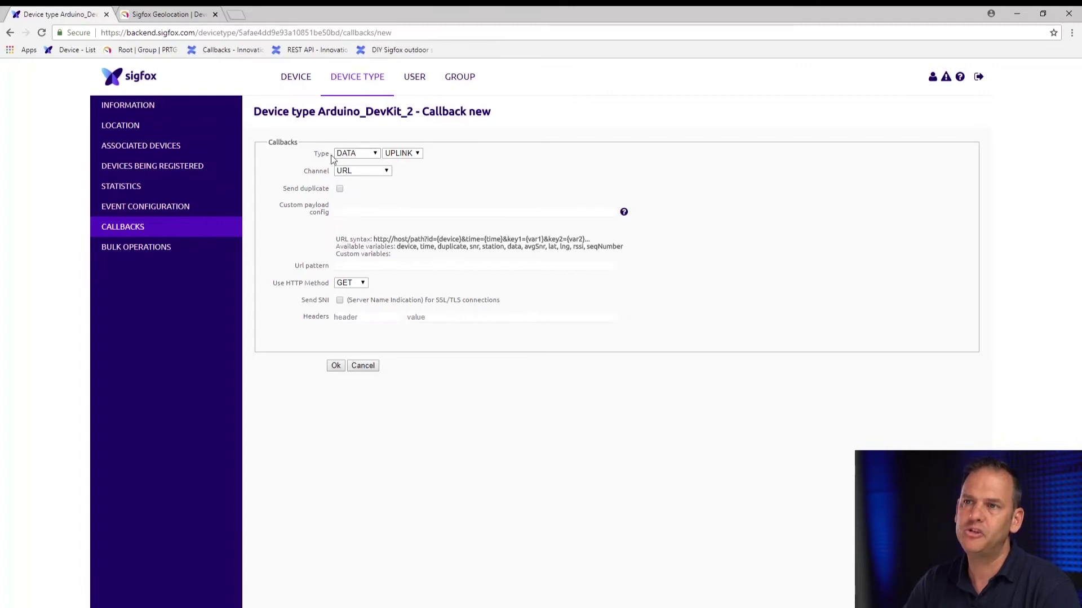
- Set the new callback's type to SERVICE with the subtype GEOLOC
{"action": "left_click", "coordinate": [362, 153]}
{"action": "left_click", "coordinate": [353, 173]}
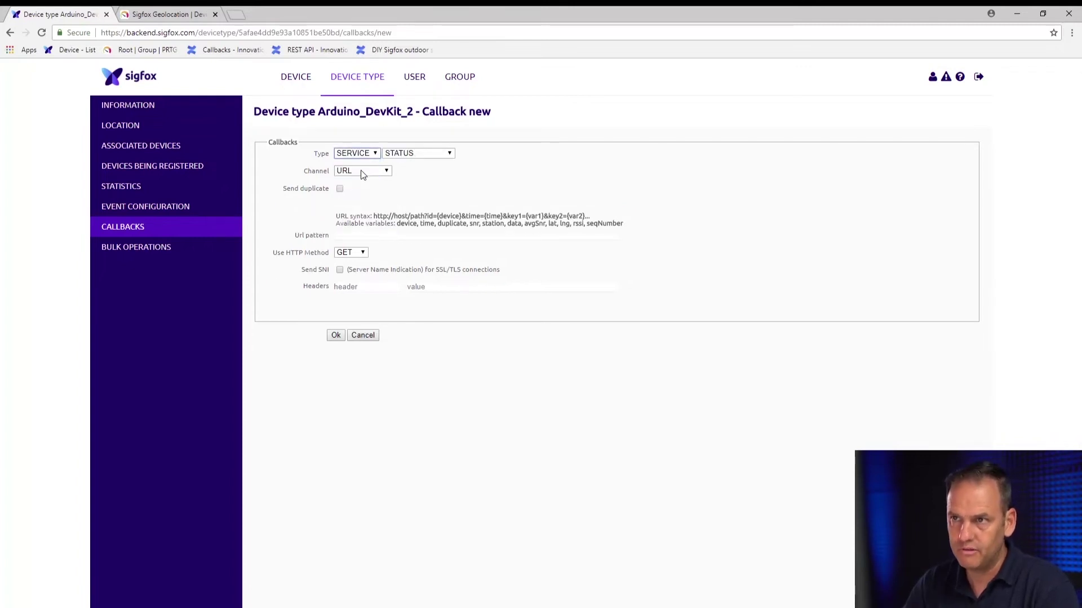
{"action": "left_click", "coordinate": [405, 155]}
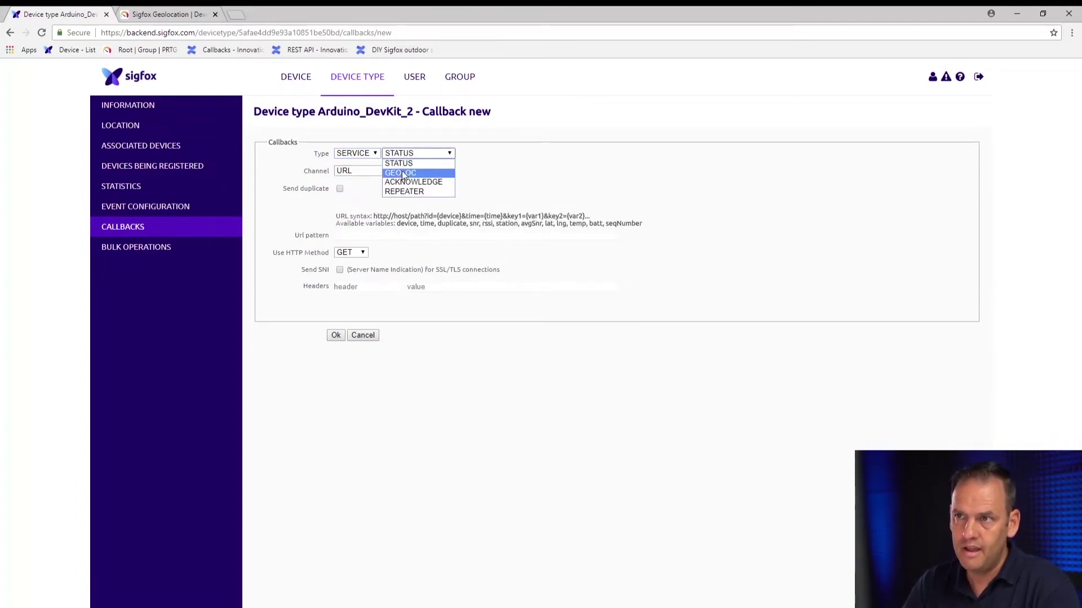
{"action": "left_click", "coordinate": [404, 173]}
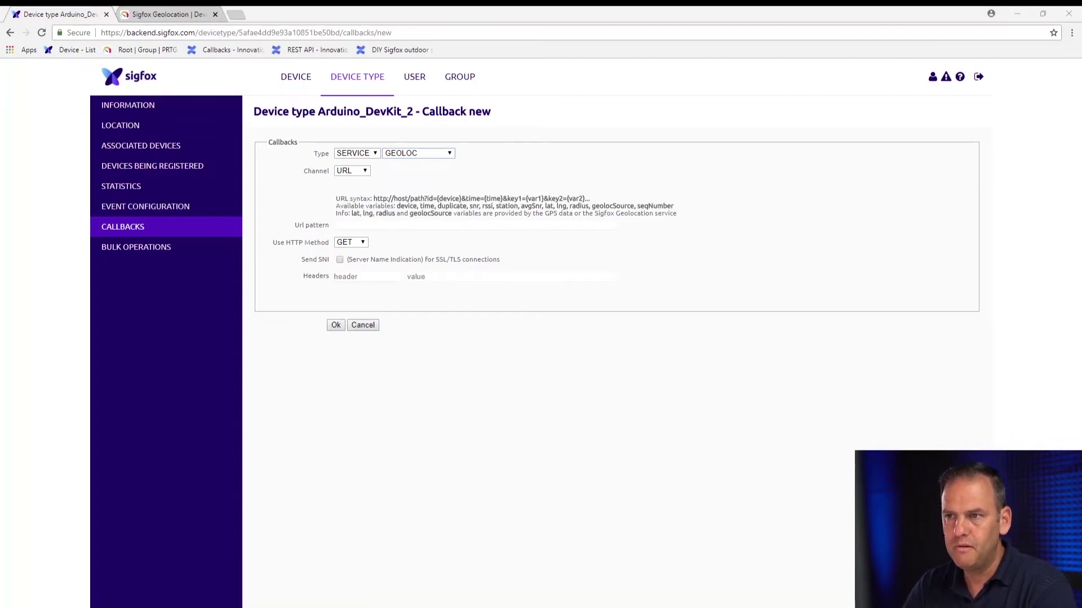
- In Notepad++, examine the geolocation_generic URL template's protocol, probe IP, token and Longitude channel parts
{"action": "left_click", "coordinate": [287, 586]}
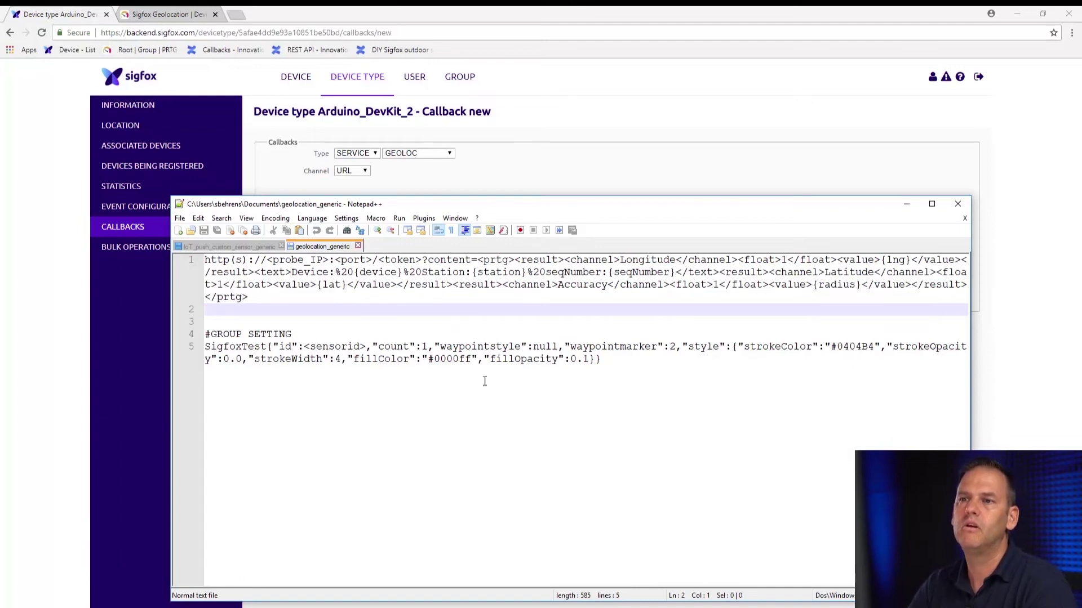
{"action": "left_click", "coordinate": [264, 299]}
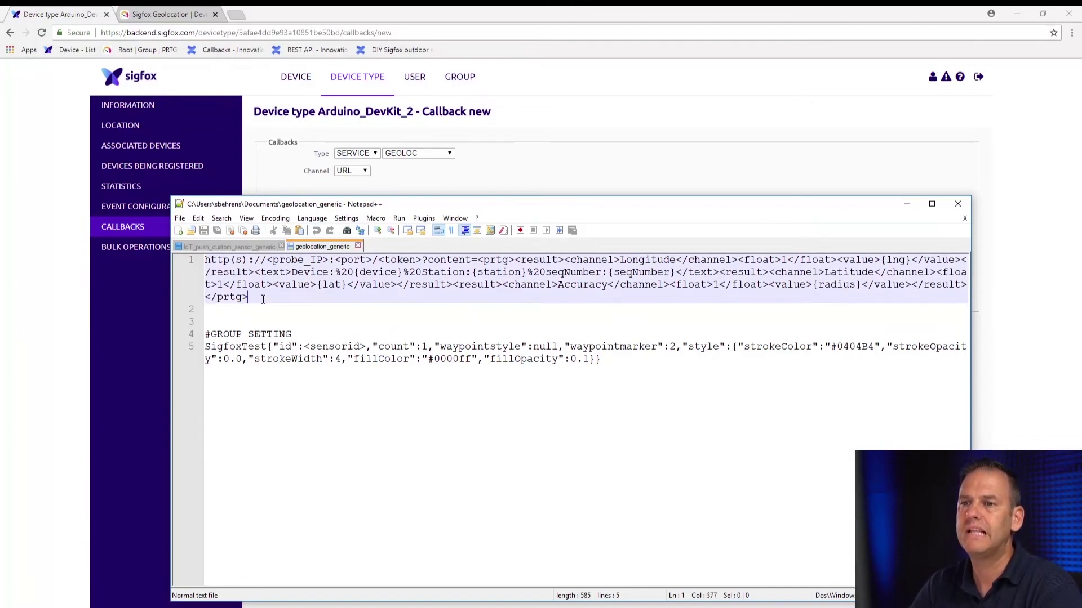
{"action": "triple_click", "coordinate": [258, 298]}
{"action": "left_click", "coordinate": [236, 273]}
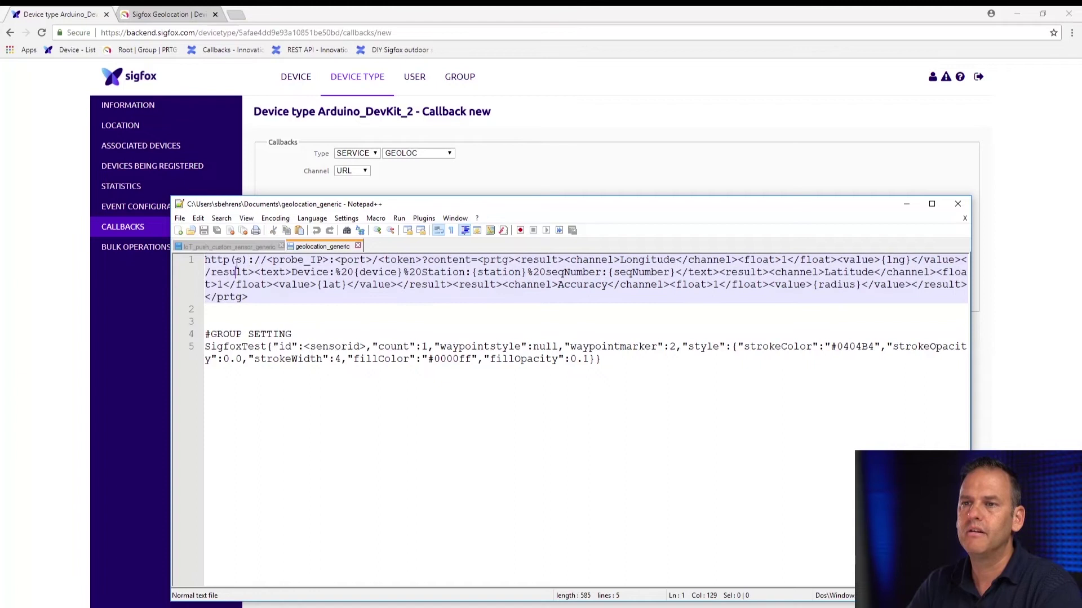
{"action": "left_click_drag", "start_coordinate": [248, 260], "coordinate": [205, 263]}
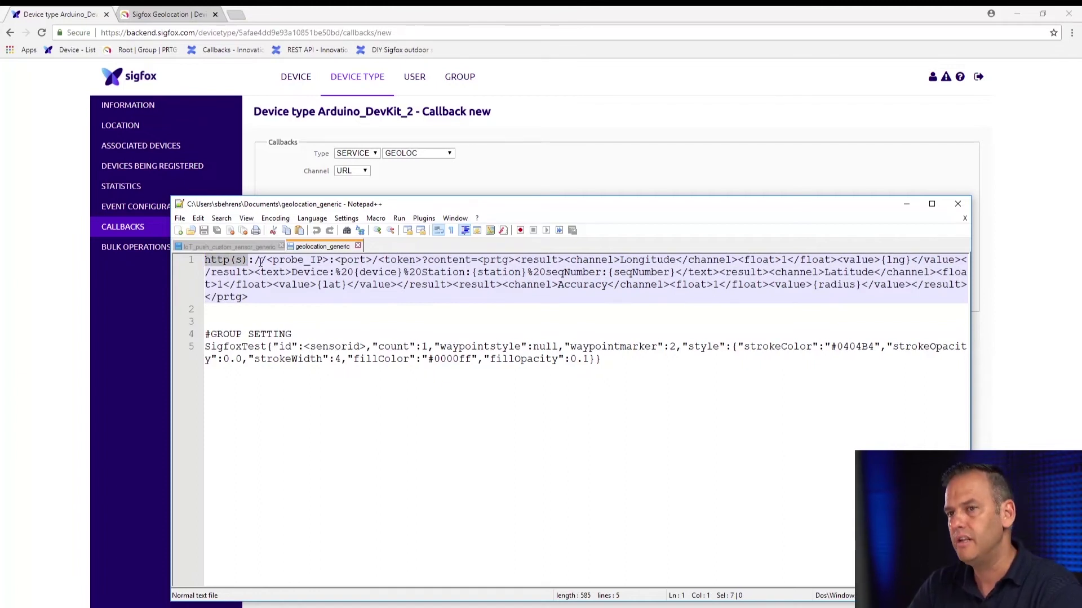
{"action": "left_click_drag", "start_coordinate": [265, 262], "coordinate": [307, 262]}
{"action": "left_click", "coordinate": [388, 261]}
{"action": "left_click_drag", "start_coordinate": [420, 261], "coordinate": [379, 262]}
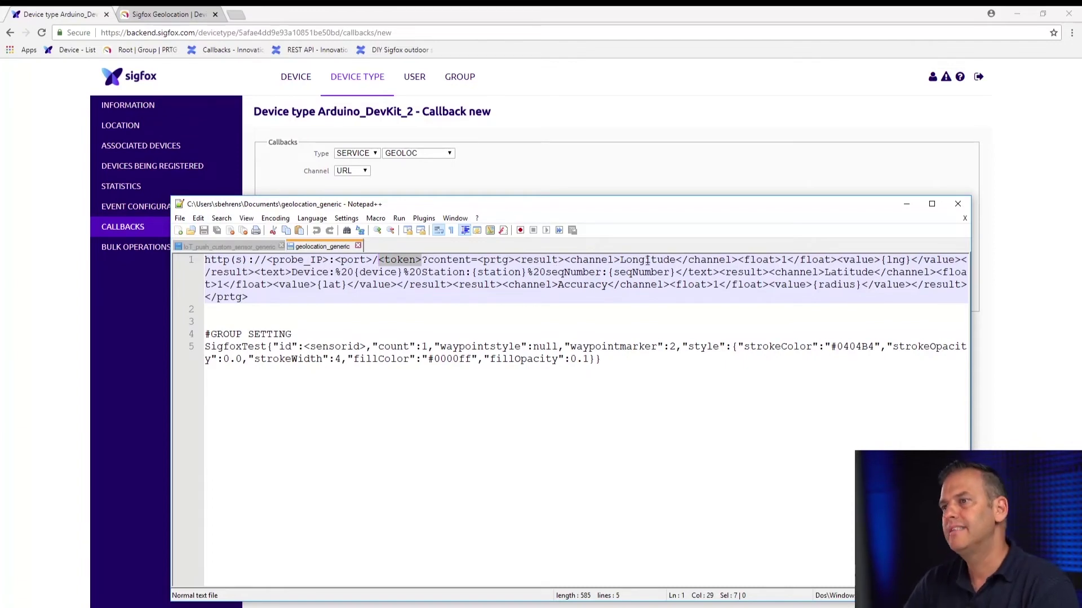
{"action": "left_click_drag", "start_coordinate": [622, 260], "coordinate": [682, 261]}
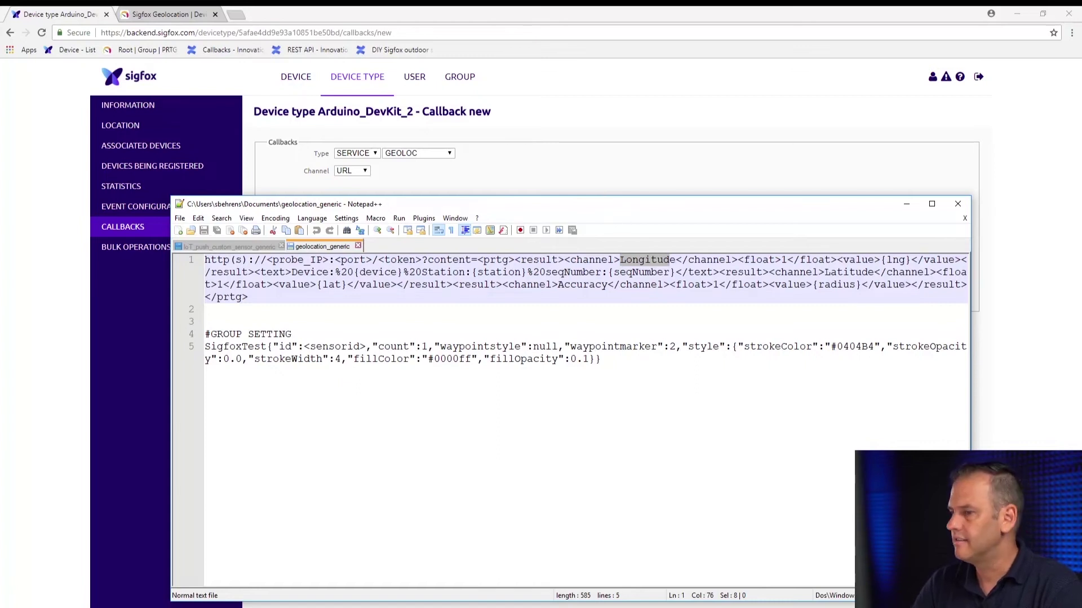
{"action": "left_click", "coordinate": [234, 607]}
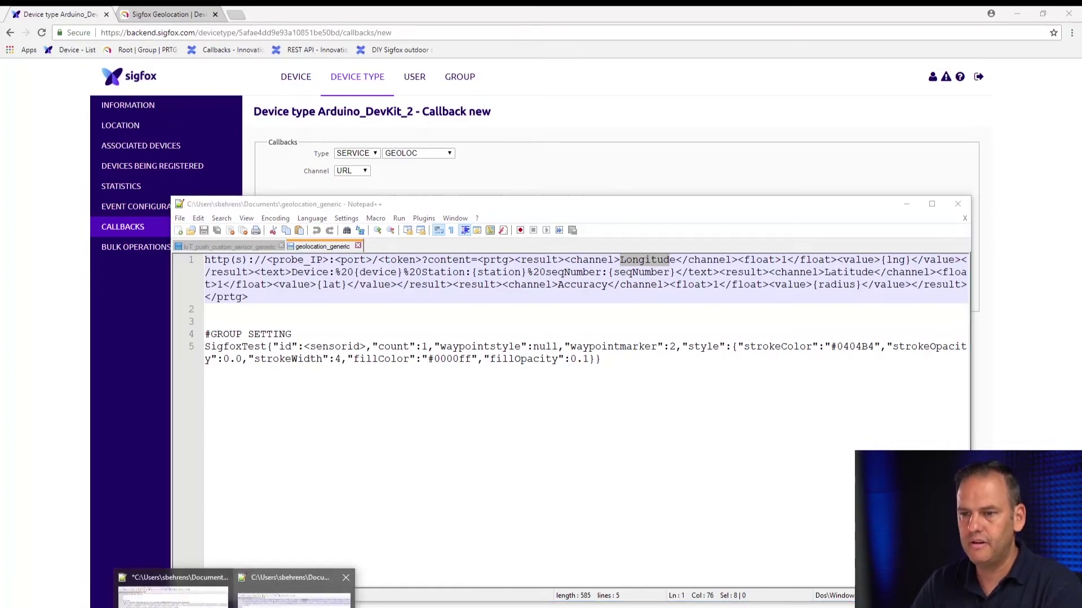
{"action": "left_click", "coordinate": [292, 595]}
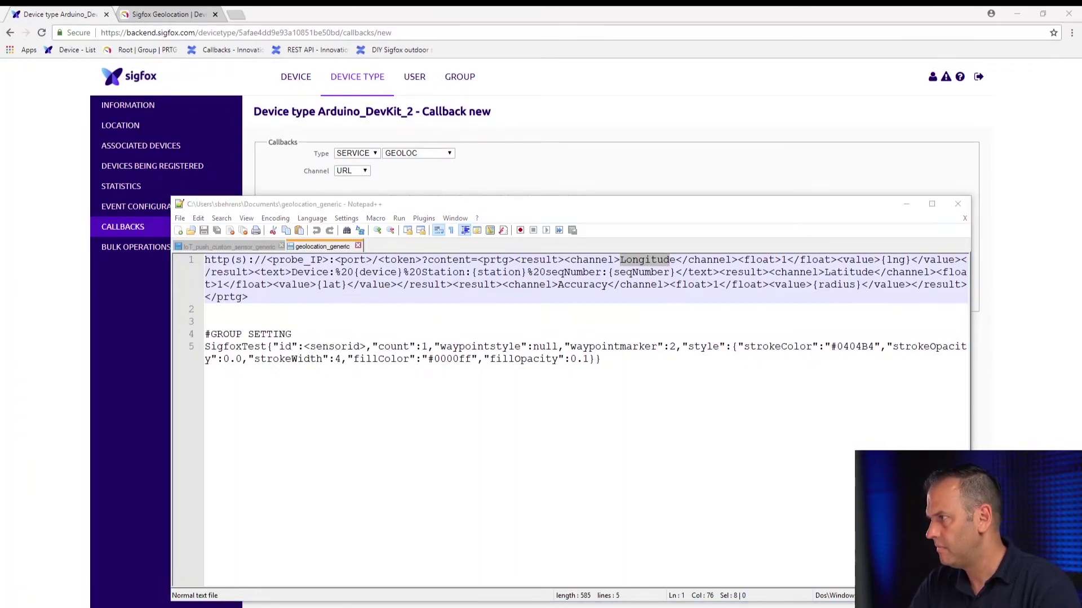
{"action": "left_click", "coordinate": [404, 188]}
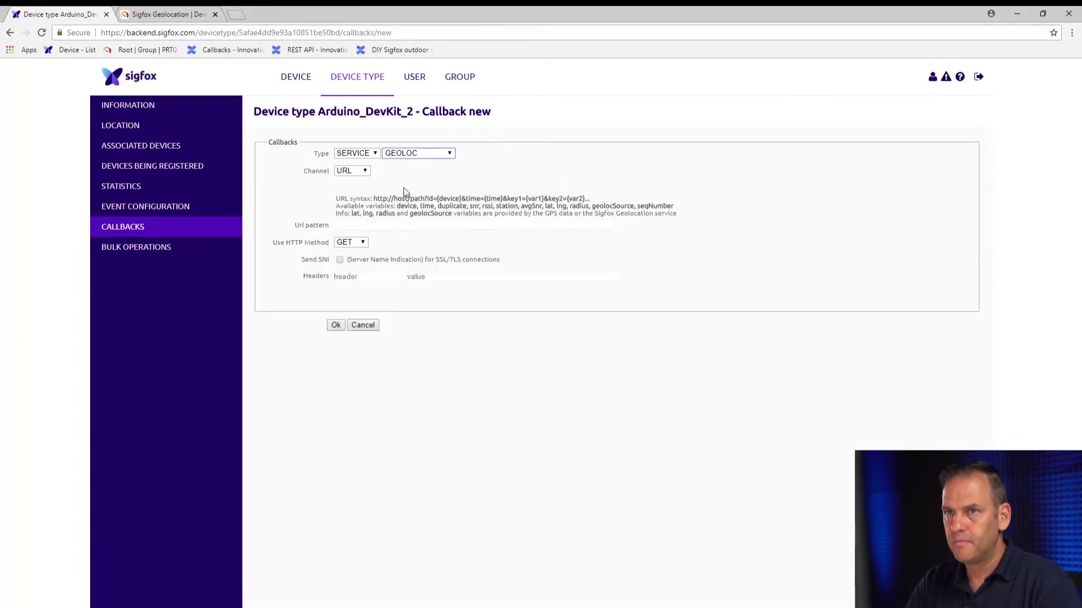
{"action": "left_click", "coordinate": [380, 223]}
{"action": "key", "text": "ctrl+v"}
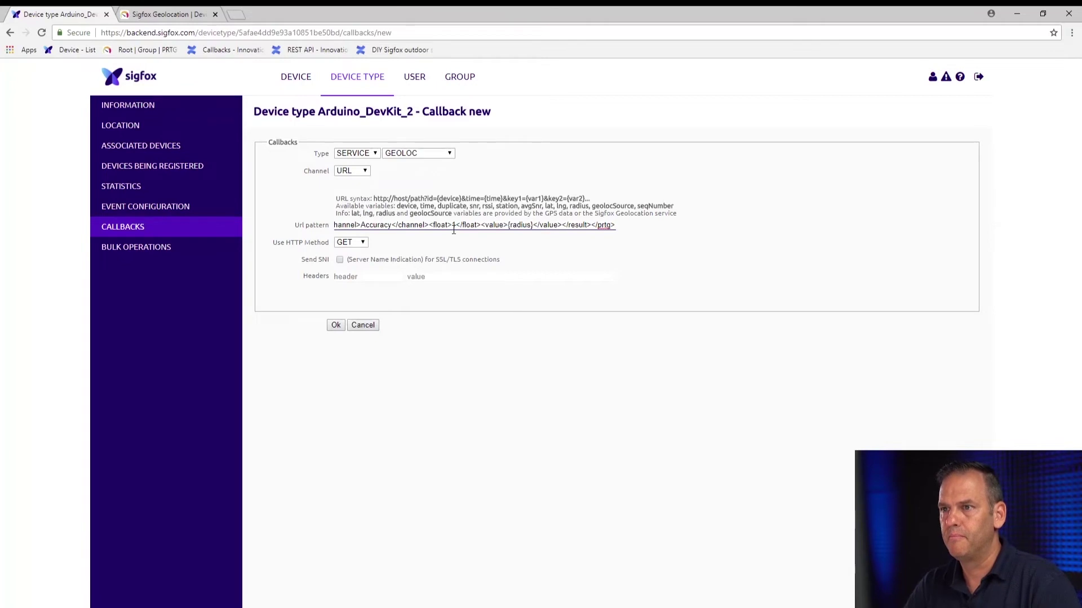
{"action": "key", "text": "Left"}
{"action": "key", "text": "Left"}
{"action": "key", "text": "Left"}
{"action": "key", "text": "Left"}
{"action": "key", "text": "Left"}
{"action": "key", "text": "Left"}
{"action": "key", "text": "Left"}
{"action": "key", "text": "Left"}
{"action": "key", "text": "Left"}
{"action": "key", "text": "Left"}
{"action": "key", "text": "Left"}
{"action": "key", "text": "Left"}
{"action": "key", "text": "Left"}
{"action": "key", "text": "Left"}
{"action": "key", "text": "Left"}
{"action": "key", "text": "Left"}
{"action": "key", "text": "Left"}
{"action": "key", "text": "Left"}
{"action": "key", "text": "Left"}
{"action": "key", "text": "Left"}
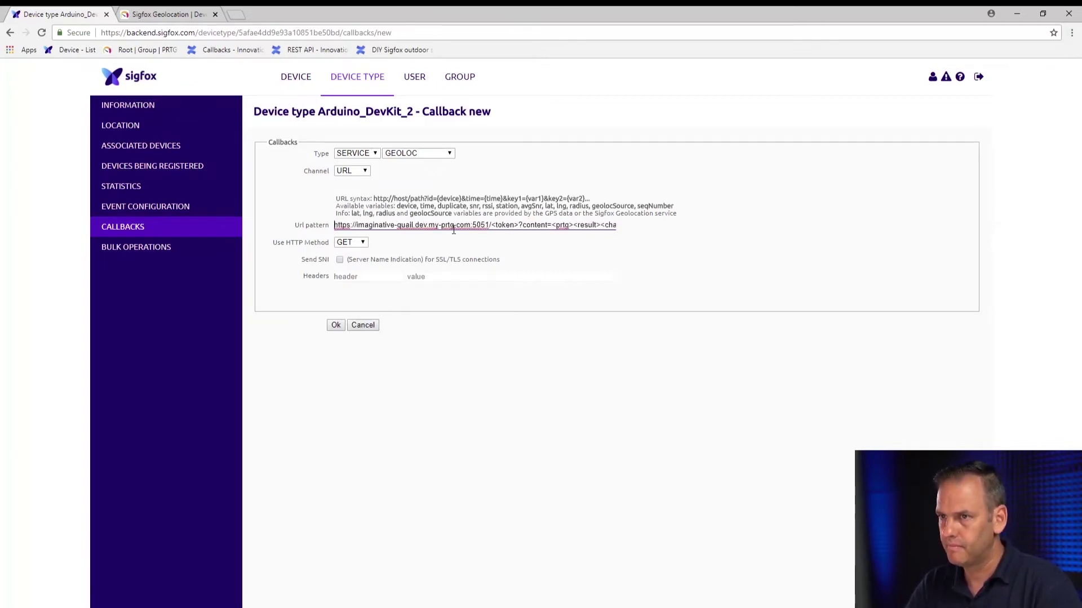
{"action": "key", "text": "Right"}
{"action": "key", "text": "Right"}
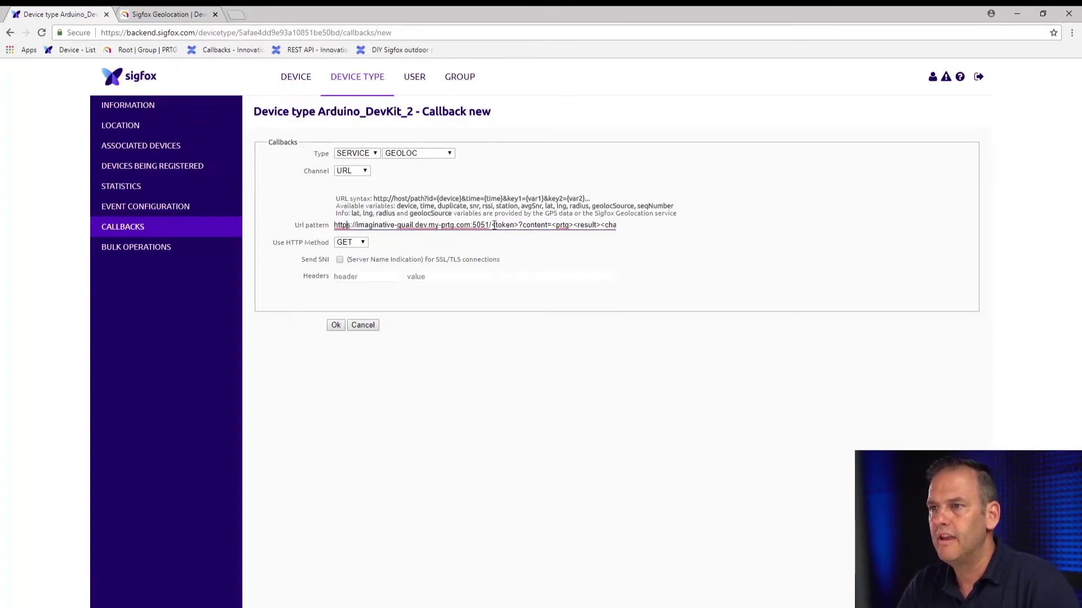
- Select the <token> placeholder in the URL pattern, and copy the identification token from the Geolocation Sensor's settings in PRTG
{"action": "left_click_drag", "start_coordinate": [492, 225], "coordinate": [515, 222]}
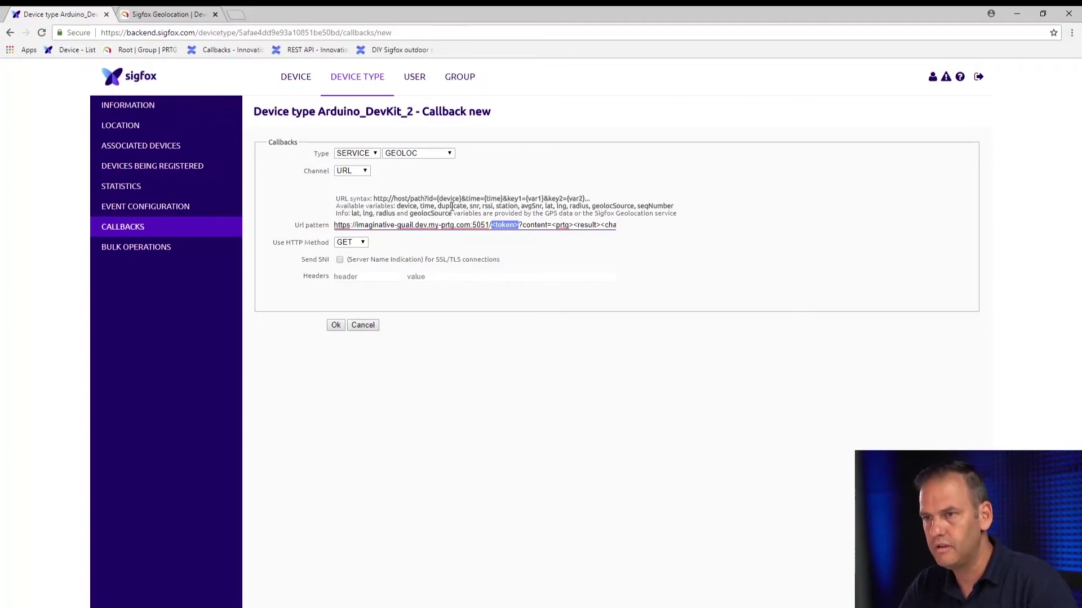
{"action": "left_click", "coordinate": [135, 21]}
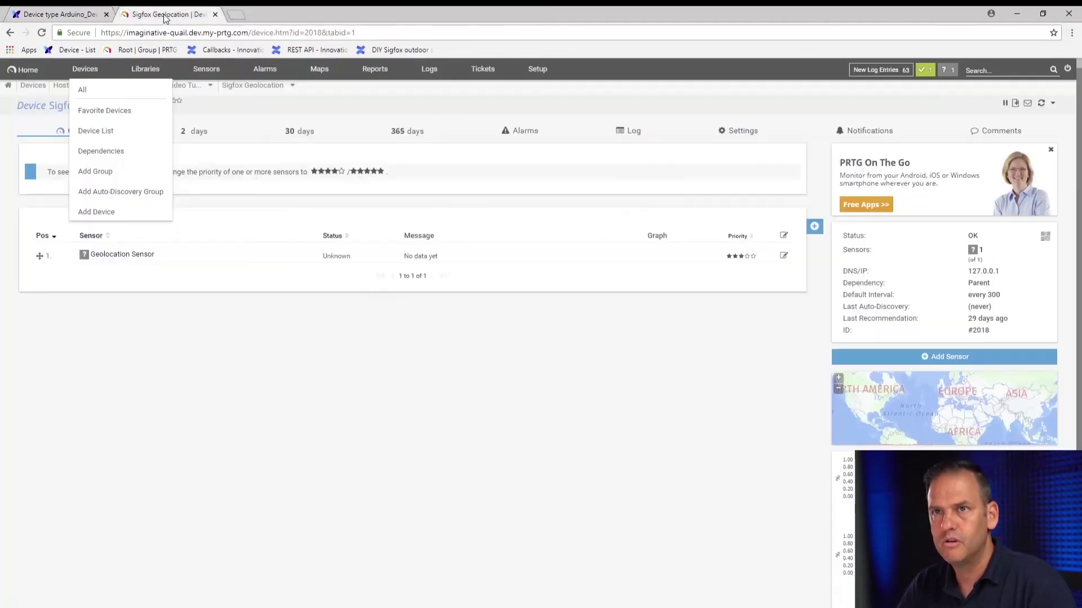
{"action": "left_click", "coordinate": [127, 254]}
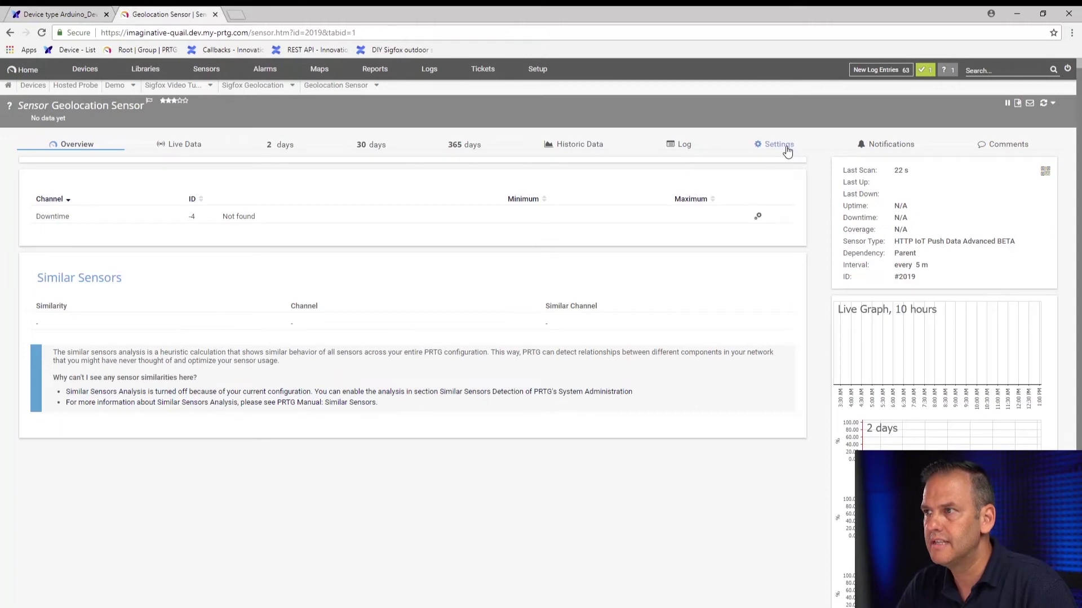
{"action": "left_click", "coordinate": [784, 145]}
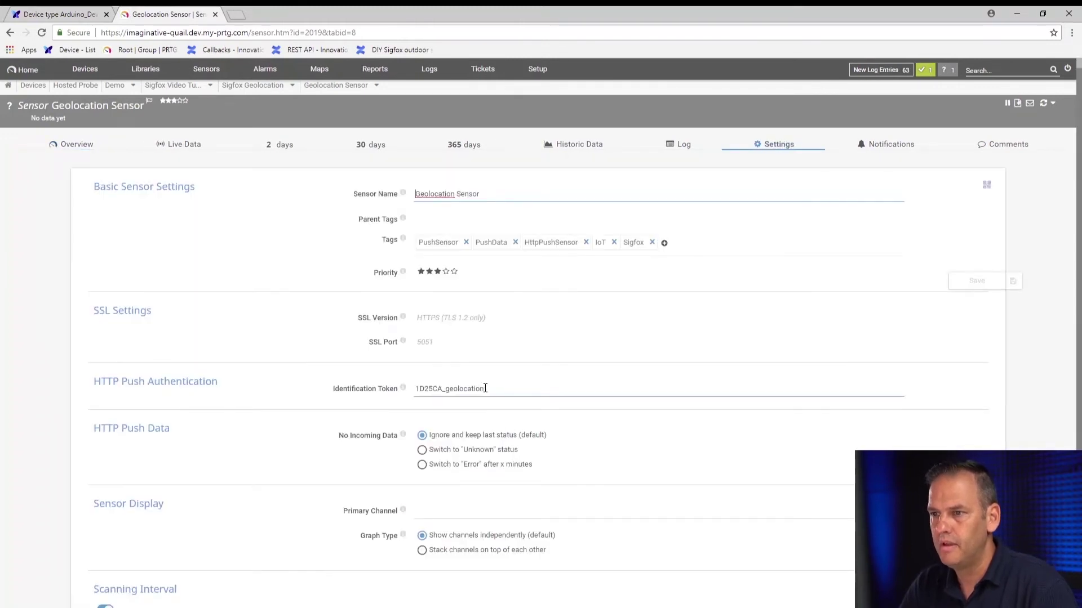
{"action": "double_click", "coordinate": [485, 388]}
{"action": "key", "text": "ctrl+c"}
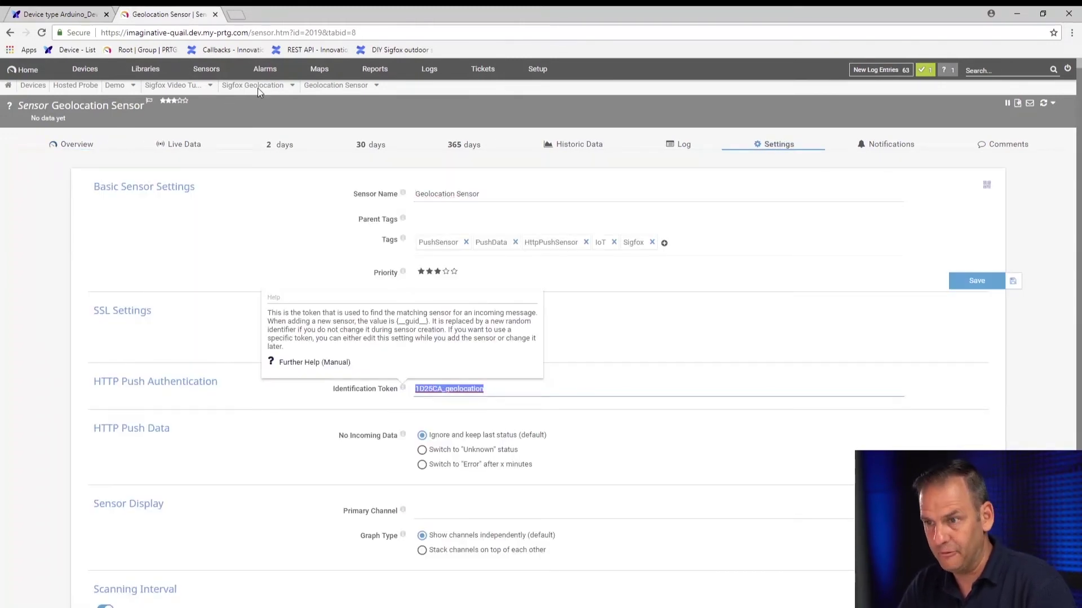
- Back in the Sigfox backend, replace the <token> placeholder with the copied identification token and save the callback
{"action": "left_click", "coordinate": [48, 16]}
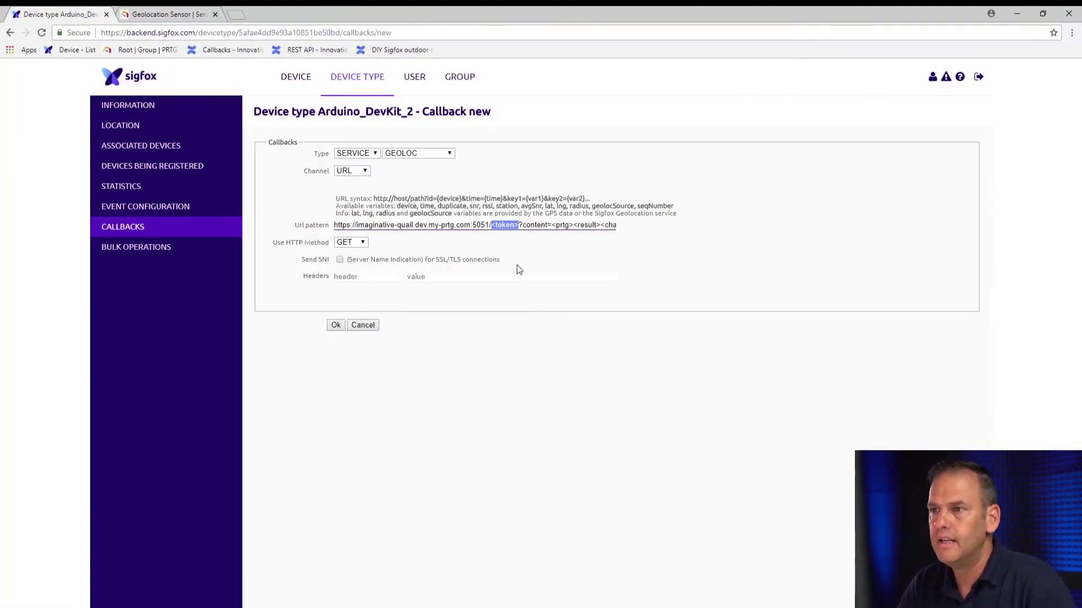
{"action": "key", "text": "ctrl+v"}
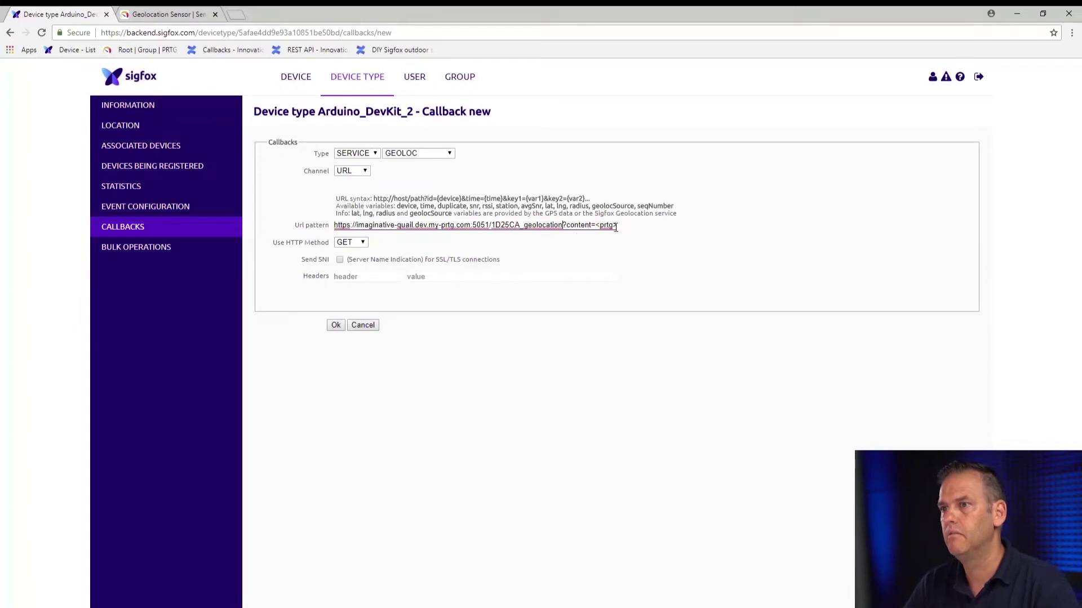
{"action": "key", "text": "End"}
{"action": "type", "text": "<"}
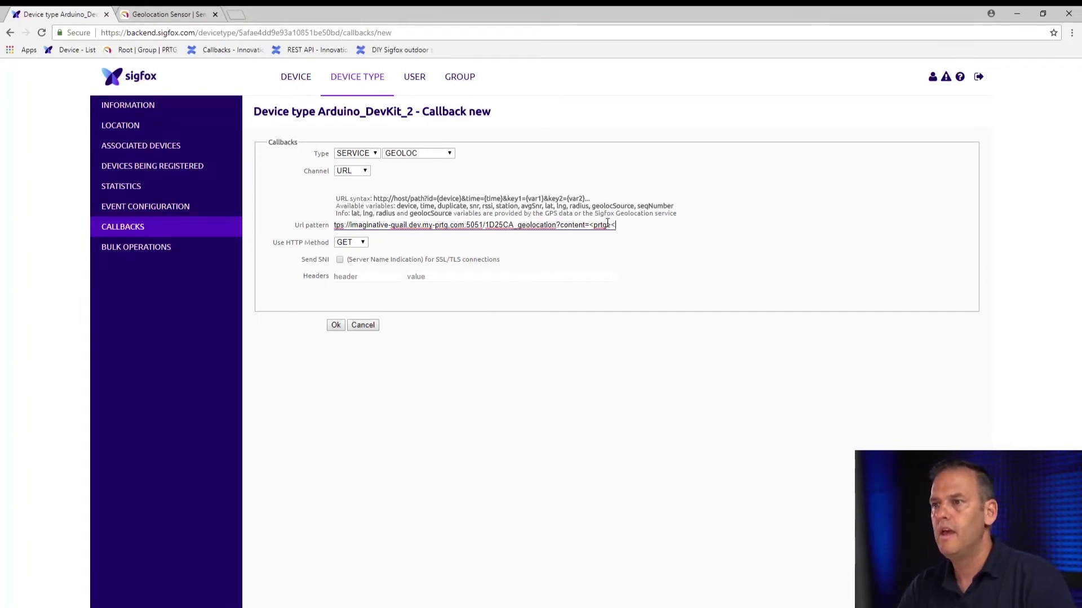
{"action": "left_click", "coordinate": [336, 326]}
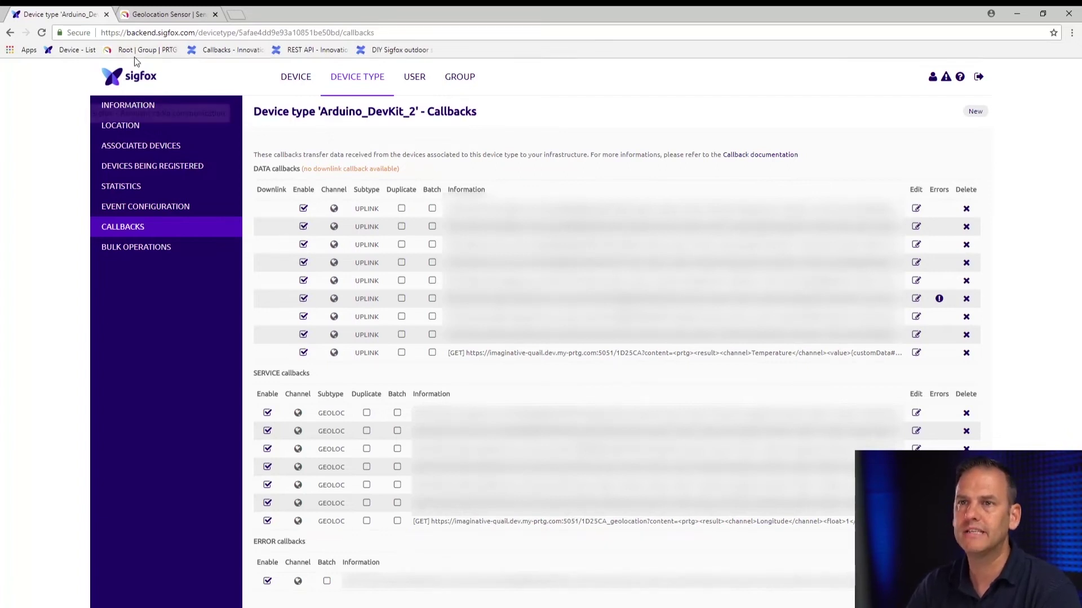
- View the Sigfox device list, and in PRTG open the Geolocation Sensor from the device tree to examine its channels
{"action": "left_click", "coordinate": [64, 49]}
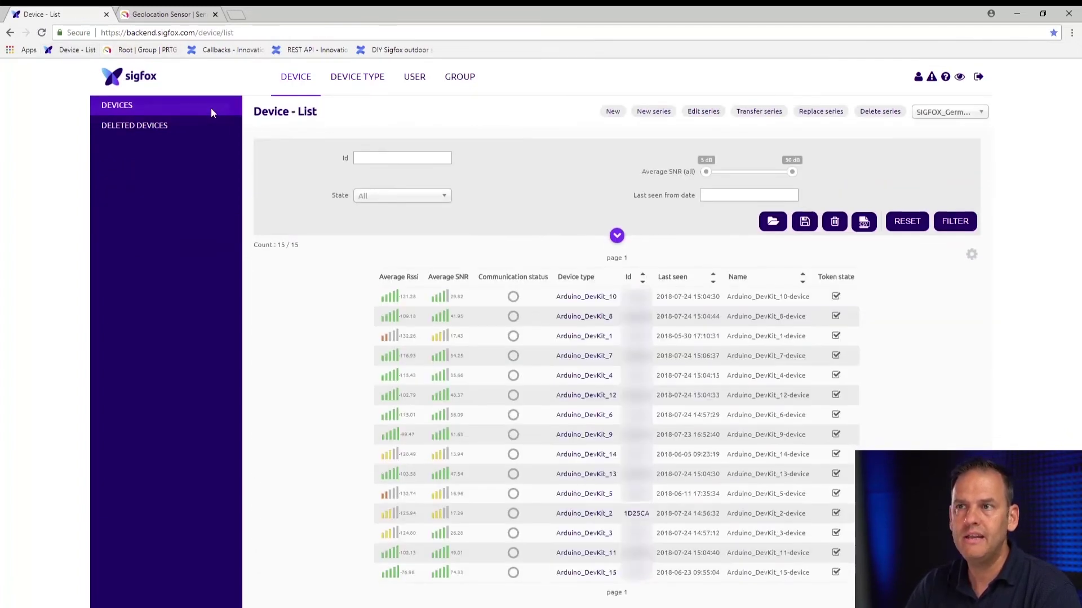
{"action": "left_click", "coordinate": [154, 17]}
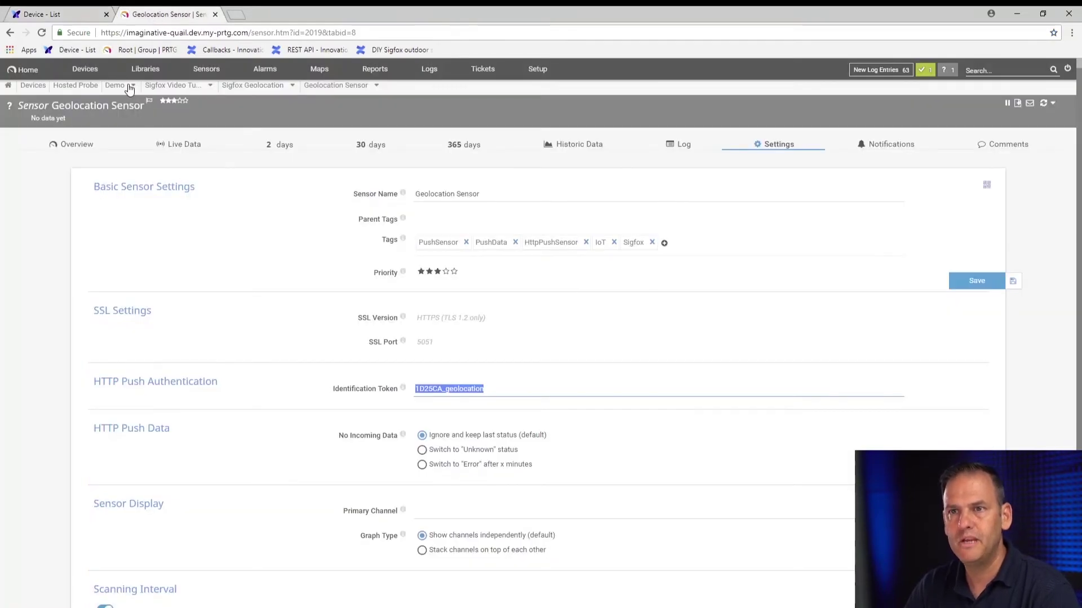
{"action": "left_click", "coordinate": [89, 72]}
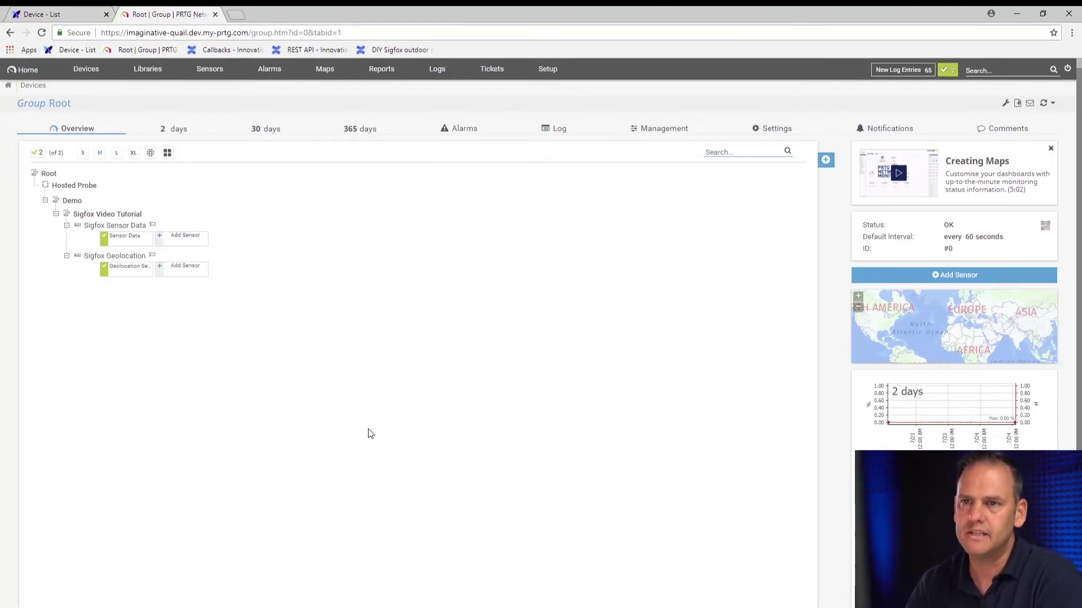
{"action": "left_click", "coordinate": [122, 272]}
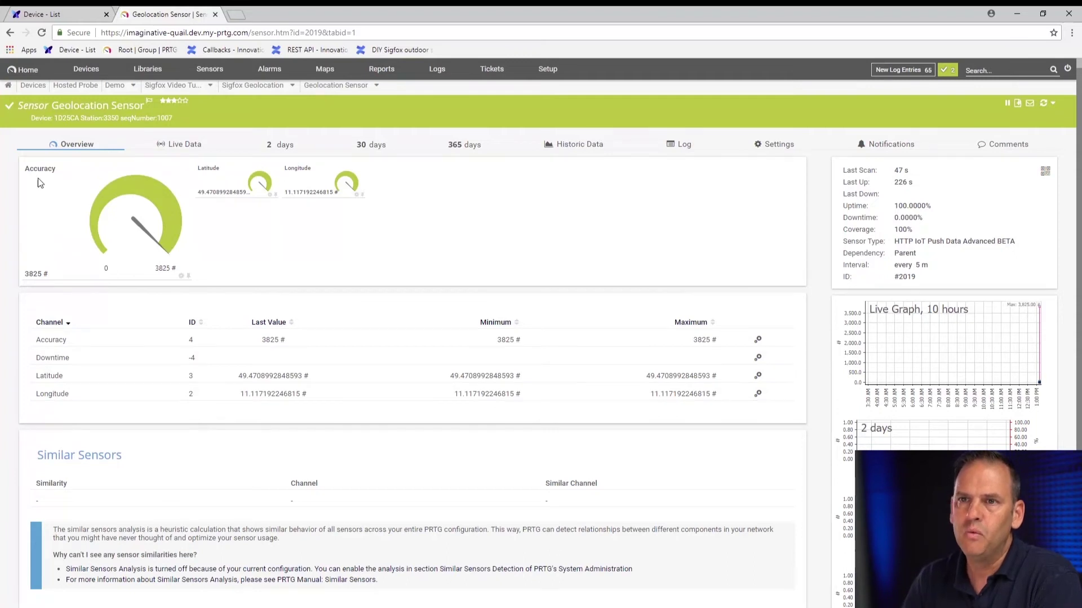
{"action": "mouse_move", "coordinate": [114, 230]}
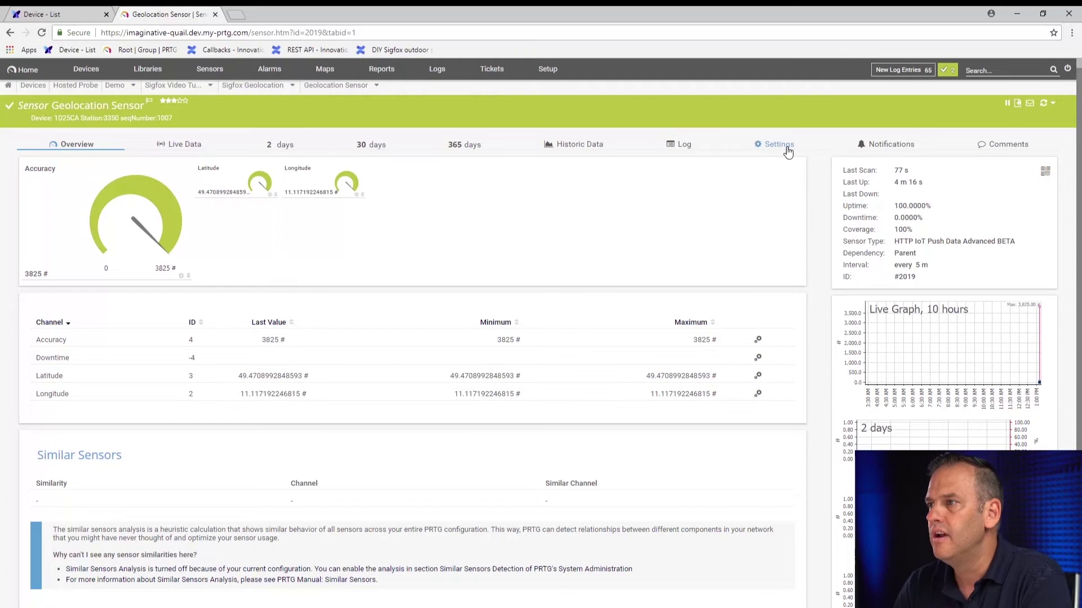
- Select the Geolocation Sensor's ID for reference, and turn off location inheritance in the Sigfox Video Tutorial group's settings
{"action": "double_click", "coordinate": [905, 277]}
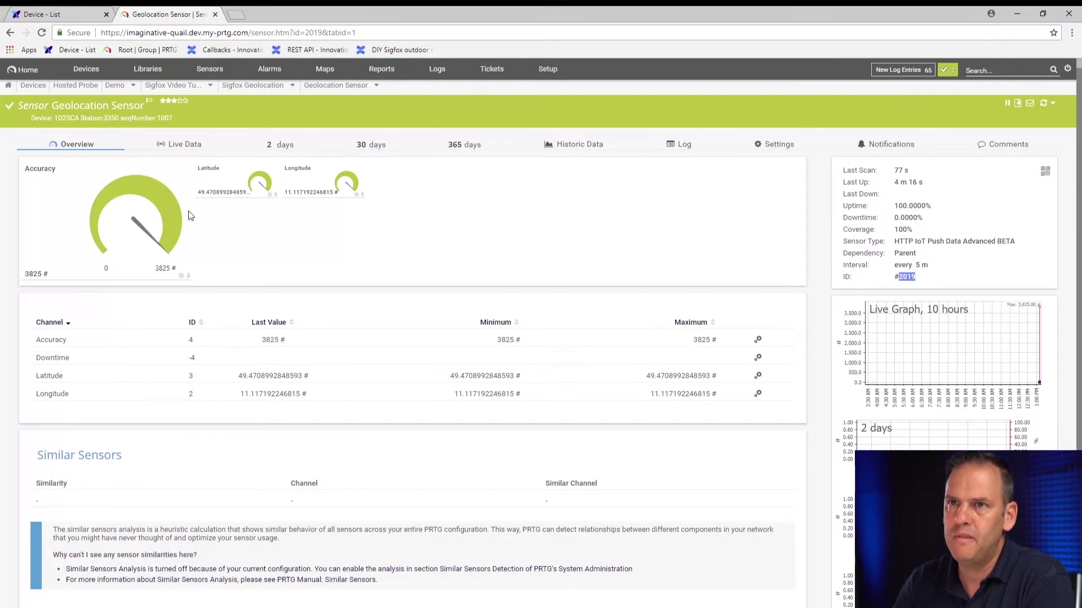
{"action": "left_click", "coordinate": [86, 69]}
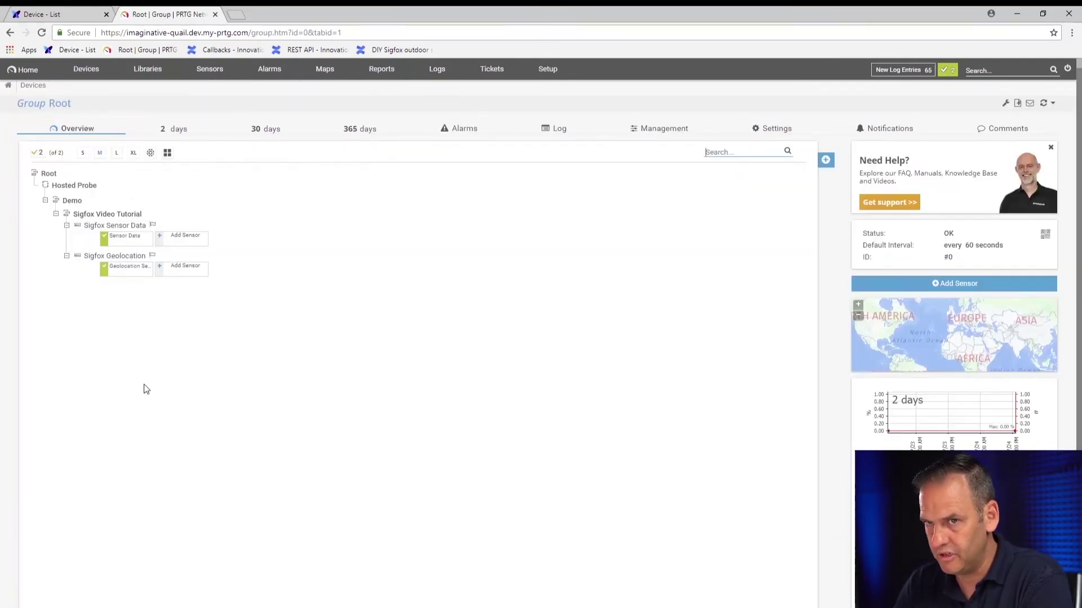
{"action": "left_click", "coordinate": [99, 216]}
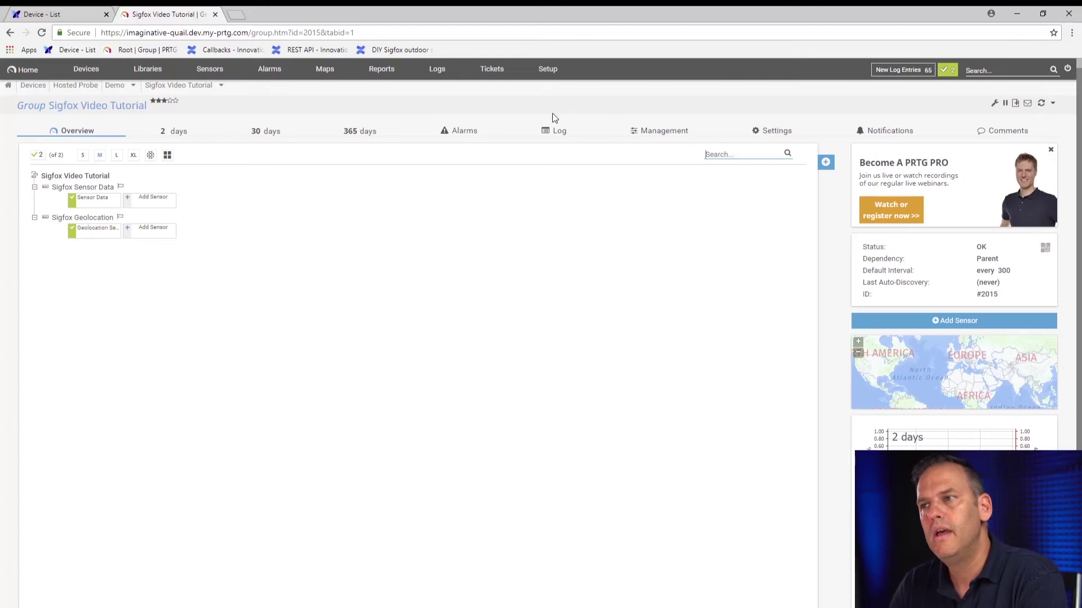
{"action": "left_click", "coordinate": [768, 134]}
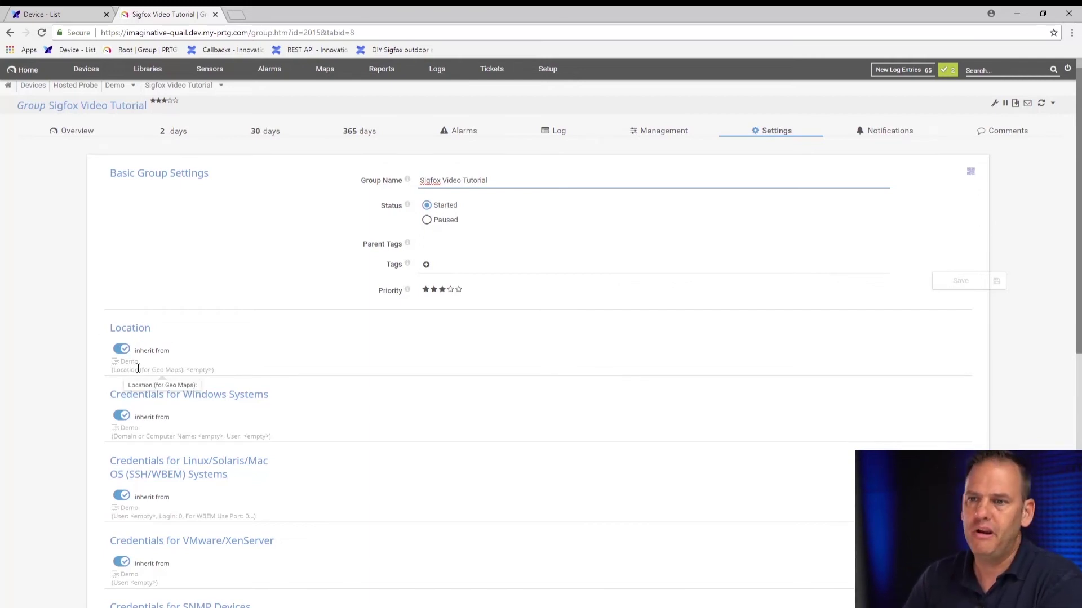
{"action": "left_click", "coordinate": [120, 349]}
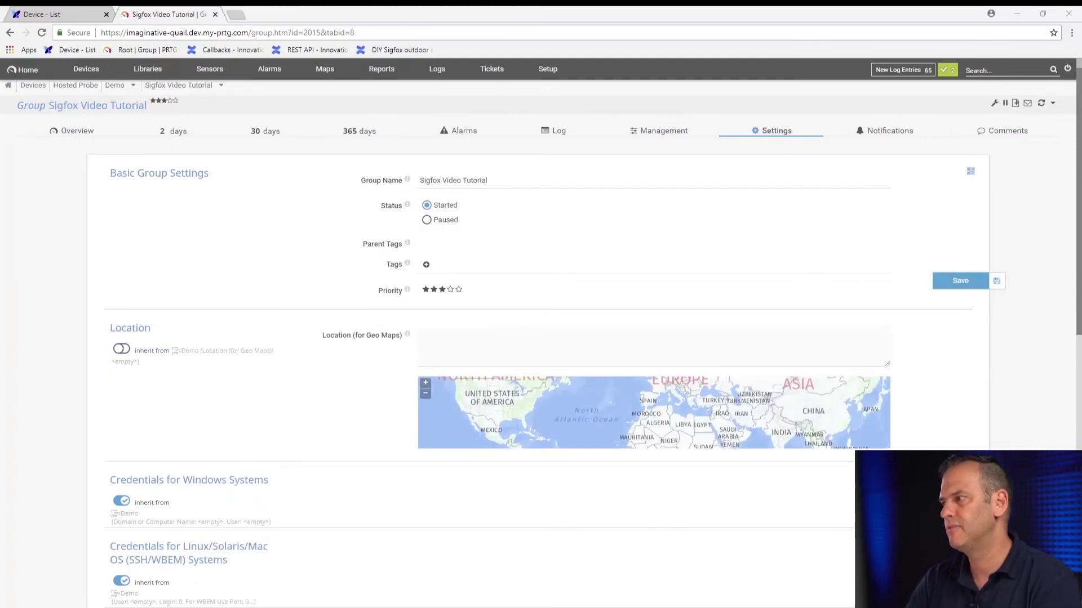
- Paste the prepared SigfoxTest string into the group's geo map location, replace <sensorid> with 2019, save, and view the location map
{"action": "left_click", "coordinate": [449, 338]}
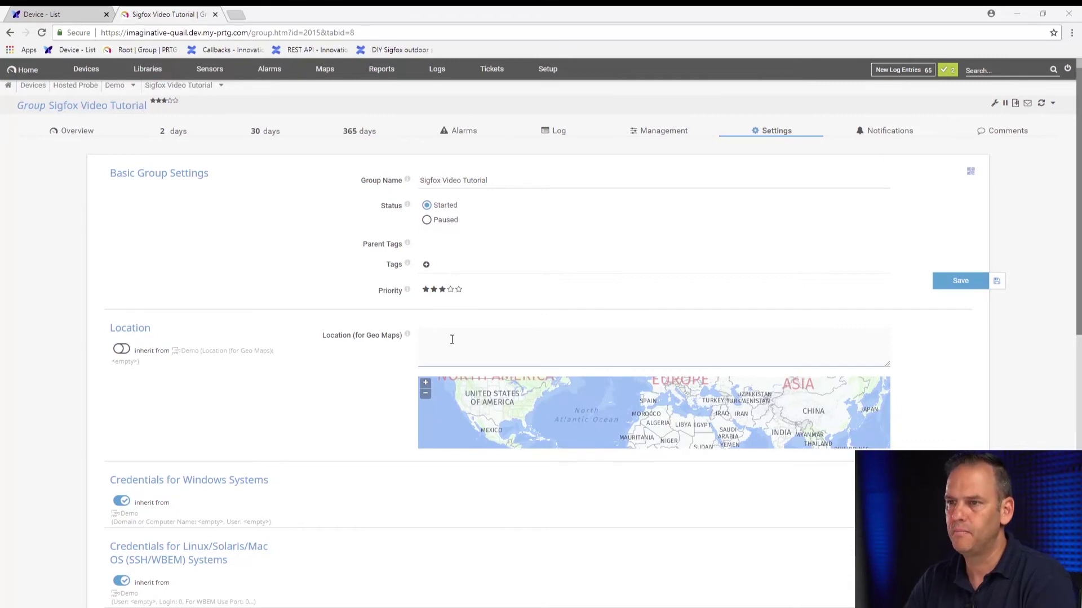
{"action": "right_click", "coordinate": [453, 341]}
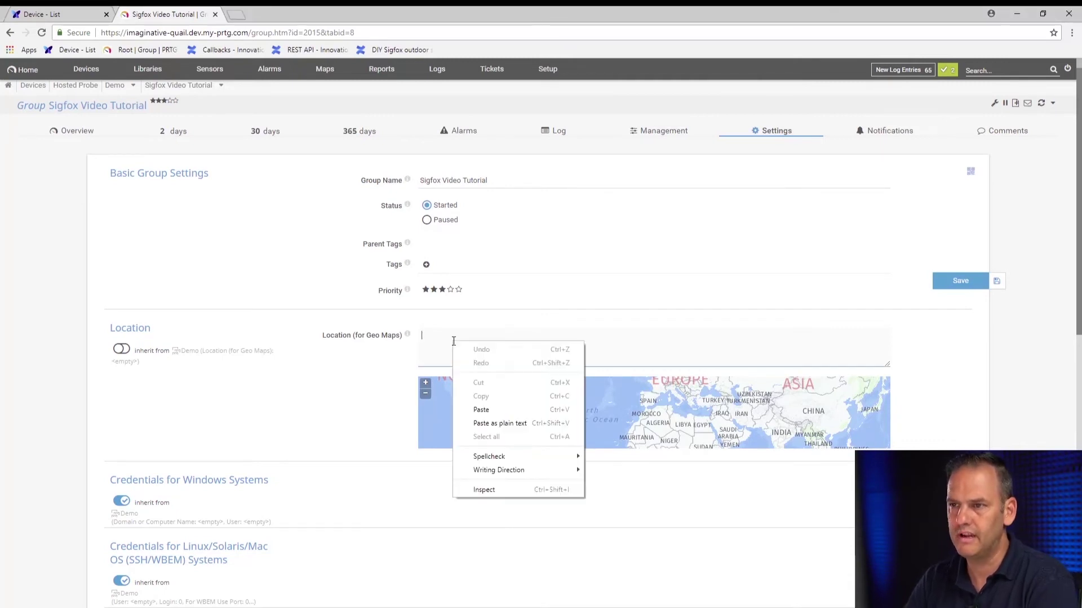
{"action": "left_click", "coordinate": [482, 410]}
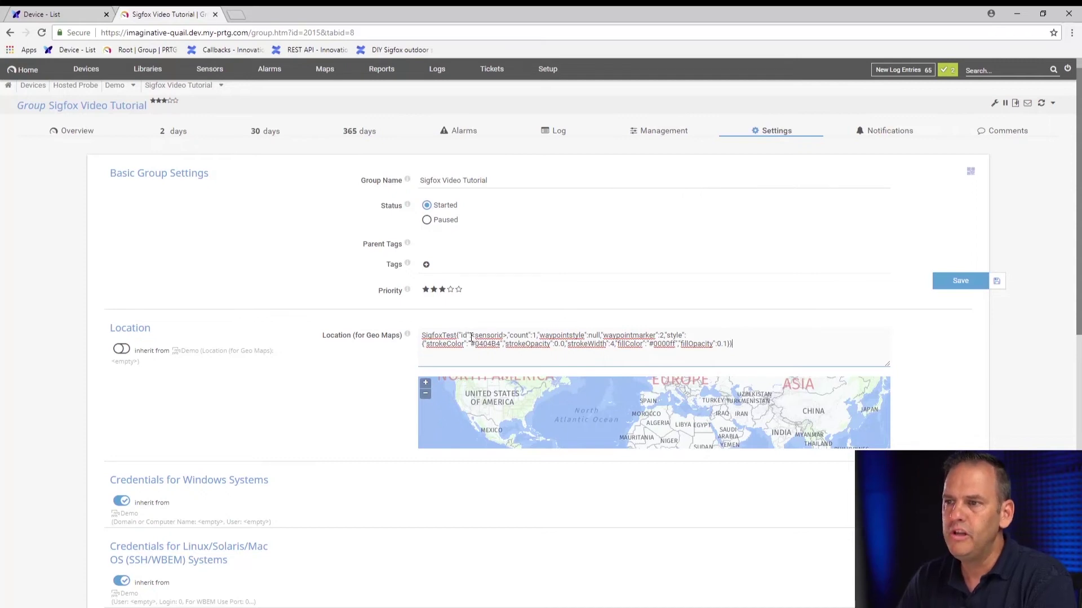
{"action": "left_click_drag", "start_coordinate": [472, 335], "coordinate": [507, 336]}
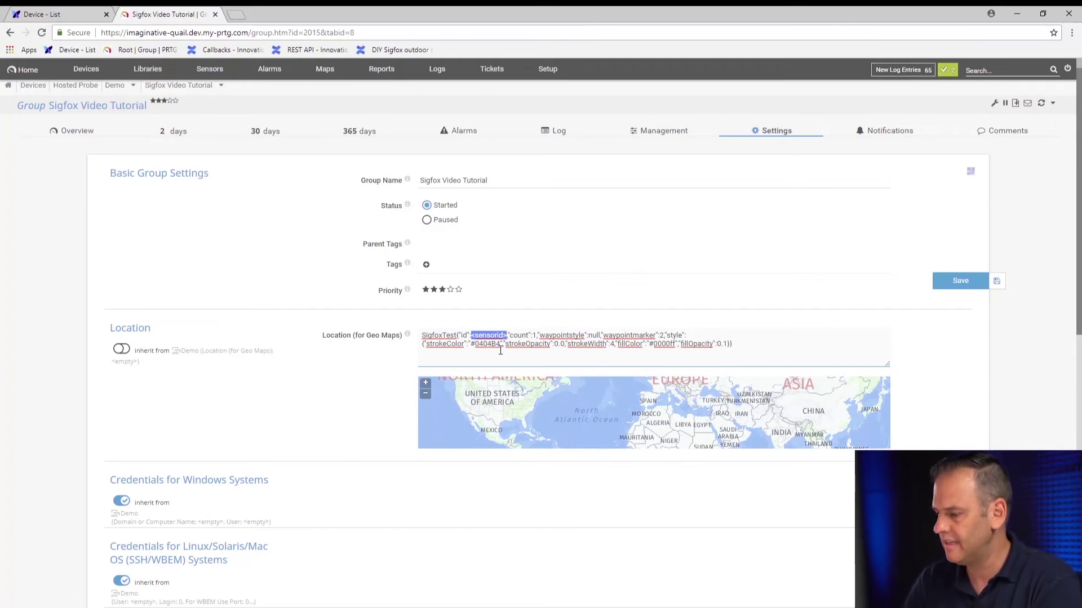
{"action": "type", "text": "2019"}
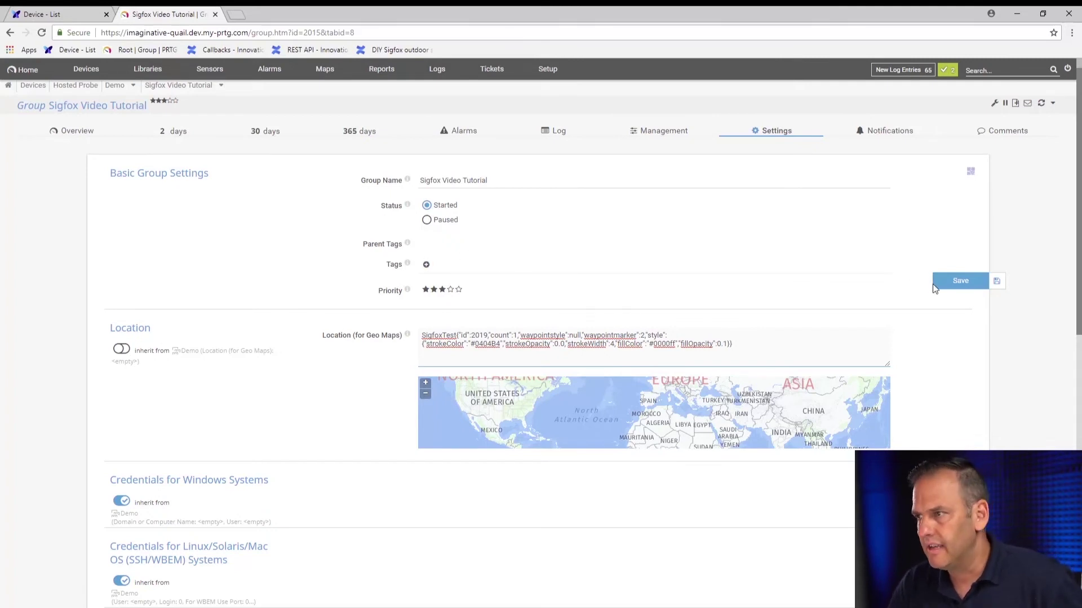
{"action": "left_click", "coordinate": [960, 285]}
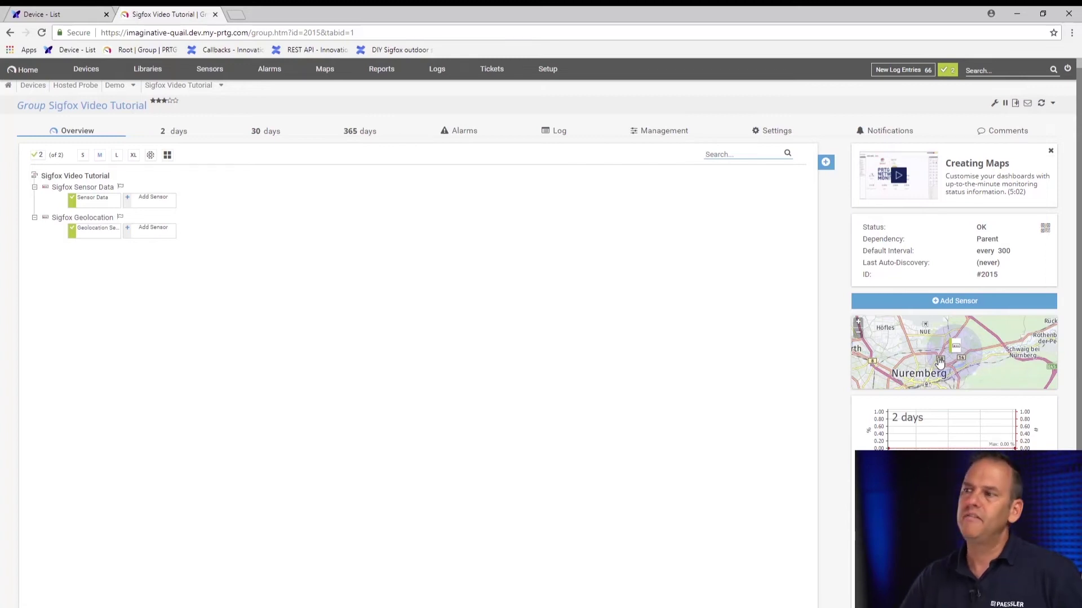
{"action": "left_click", "coordinate": [939, 362]}
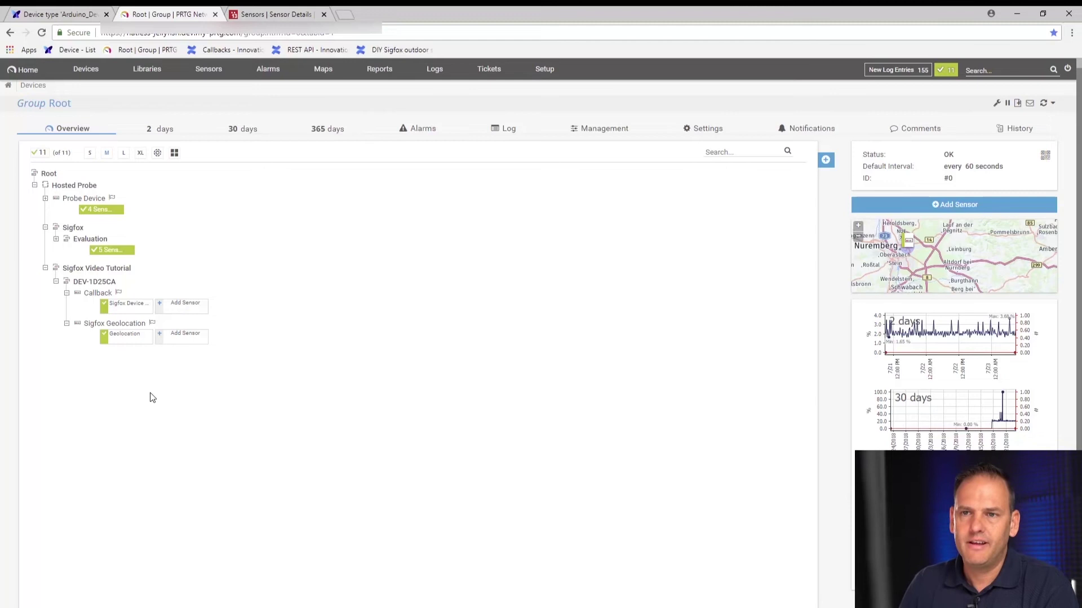
- Start adding a new device with the DEV-1D25CA group under Sigfox Video Tutorial as its parent
{"action": "left_click", "coordinate": [86, 70]}
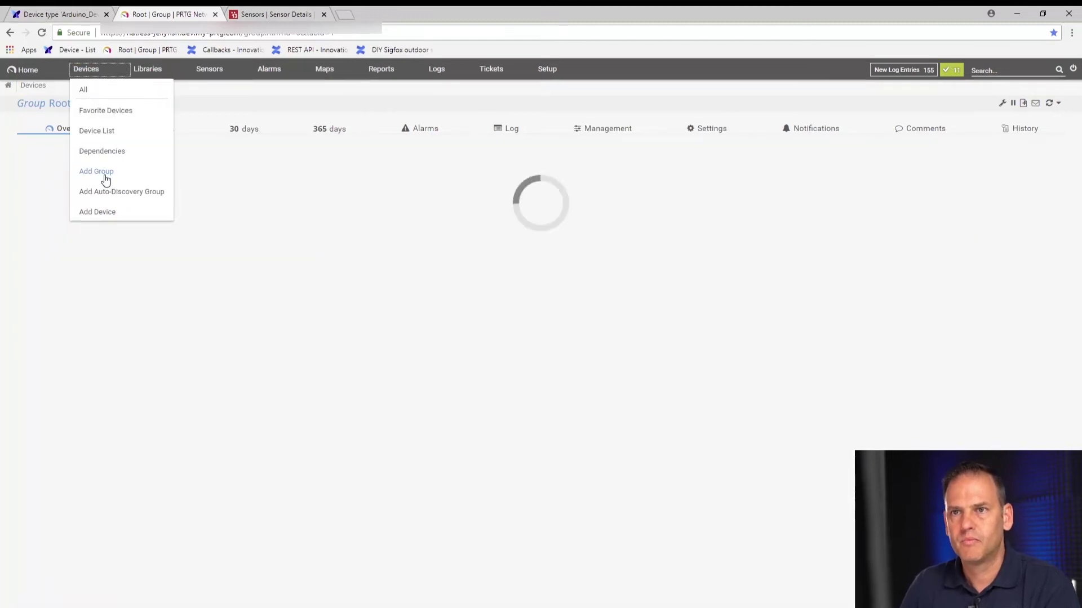
{"action": "left_click", "coordinate": [105, 213]}
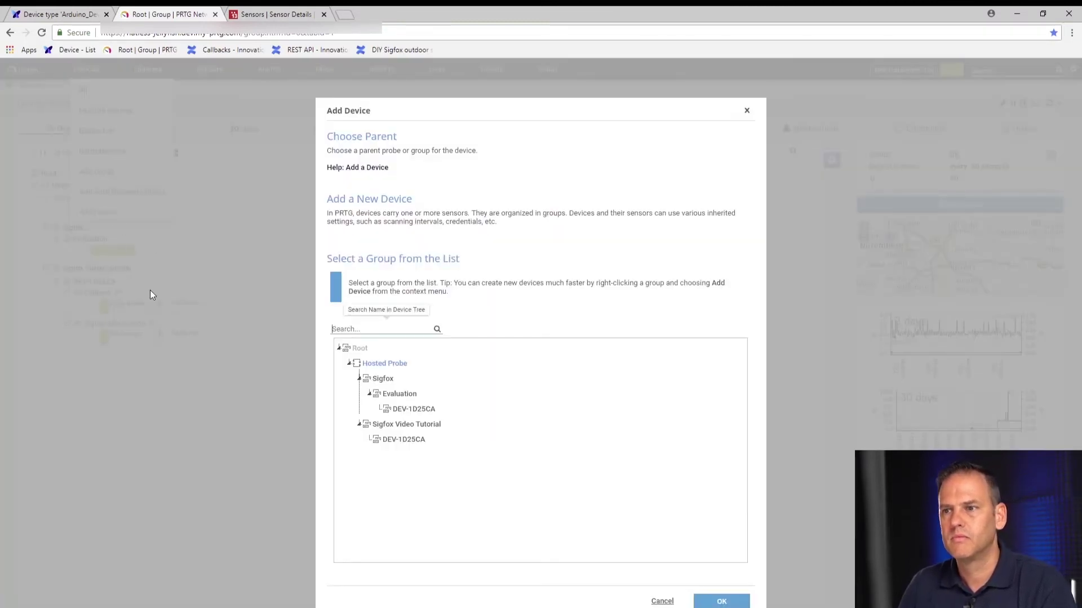
{"action": "left_click", "coordinate": [398, 441]}
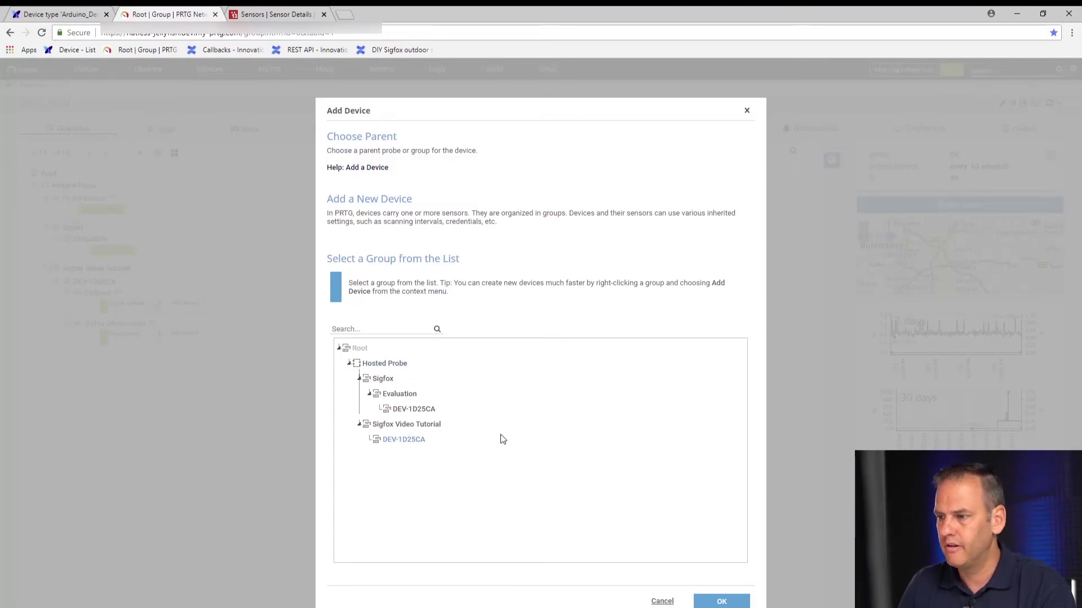
{"action": "left_click", "coordinate": [726, 602]}
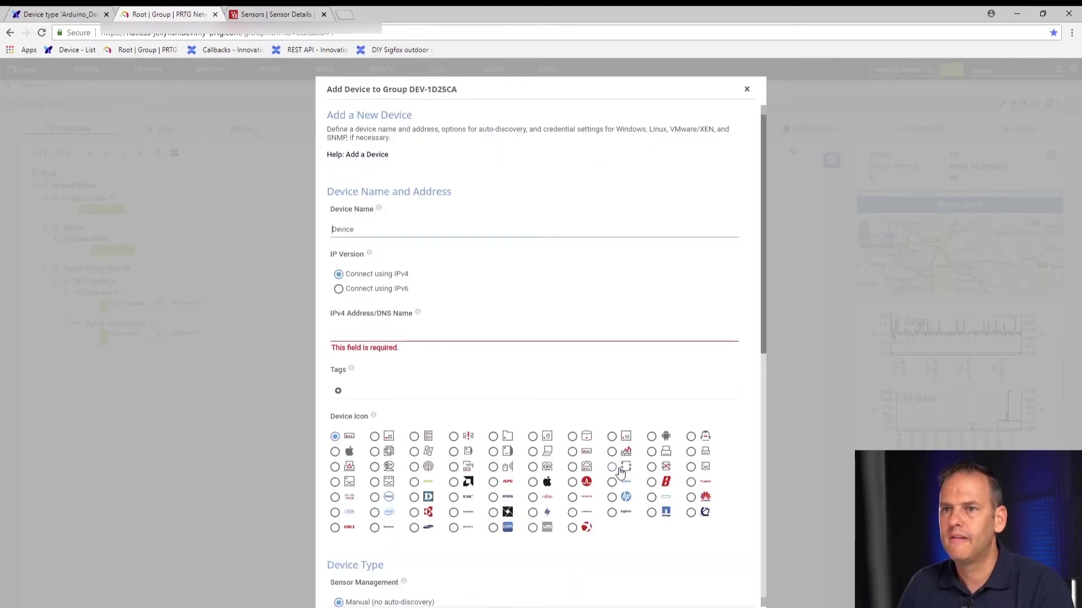
- Name the new device REST, set its IPv4 address/DNS name to backend.sigfox.com/api, and create it
{"action": "double_click", "coordinate": [346, 228]}
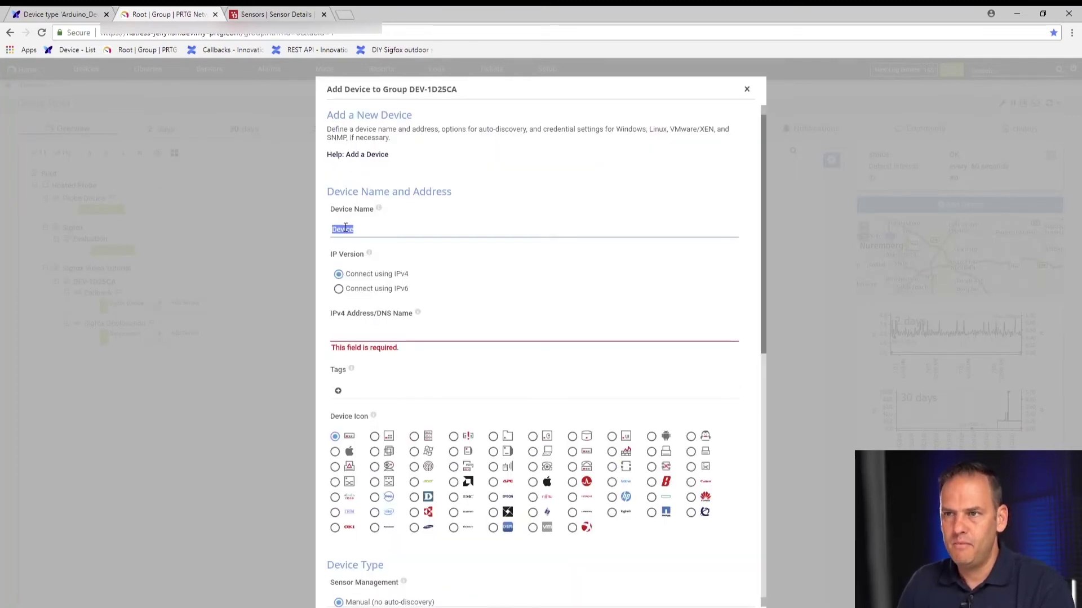
{"action": "type", "text": "REST"}
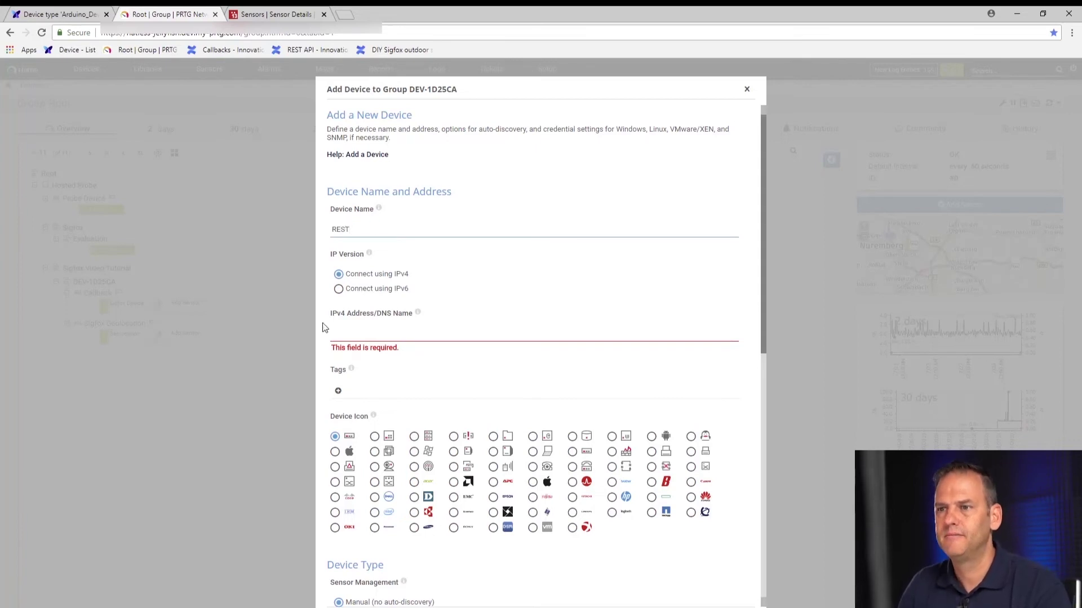
{"action": "left_click", "coordinate": [348, 333]}
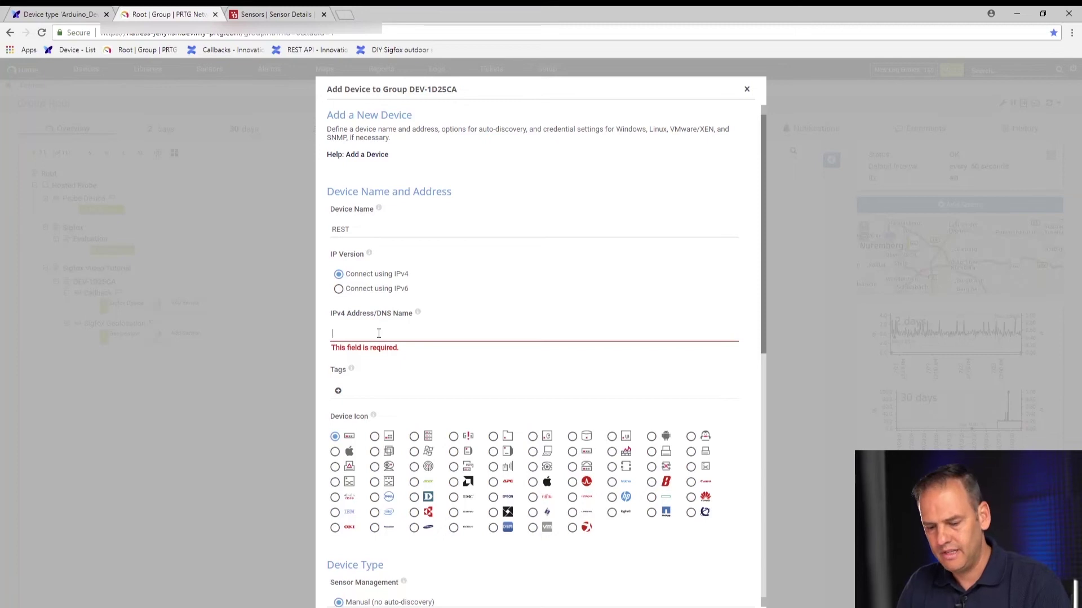
{"action": "type", "text": "backend.sigfox.com/api"}
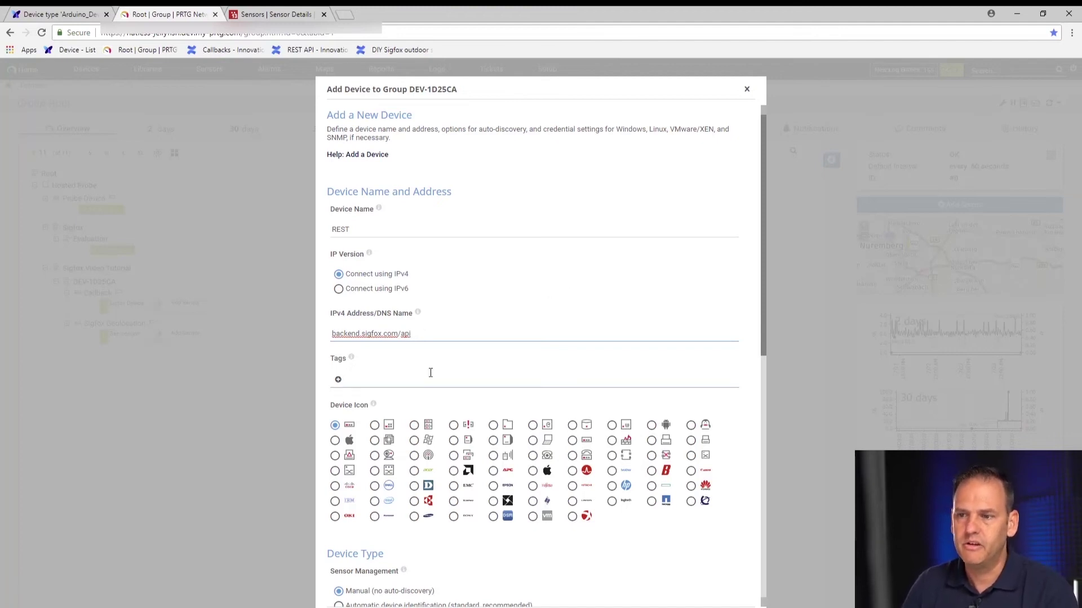
{"action": "scroll", "coordinate": [430, 370], "scroll_direction": "down", "scroll_amount": 5}
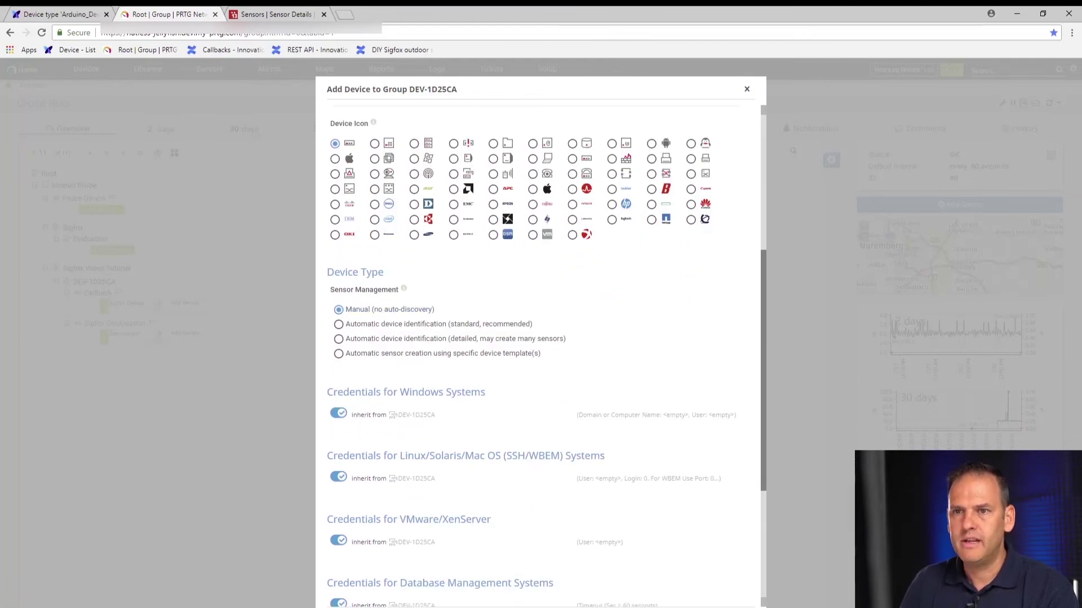
{"action": "key", "text": "Escape"}
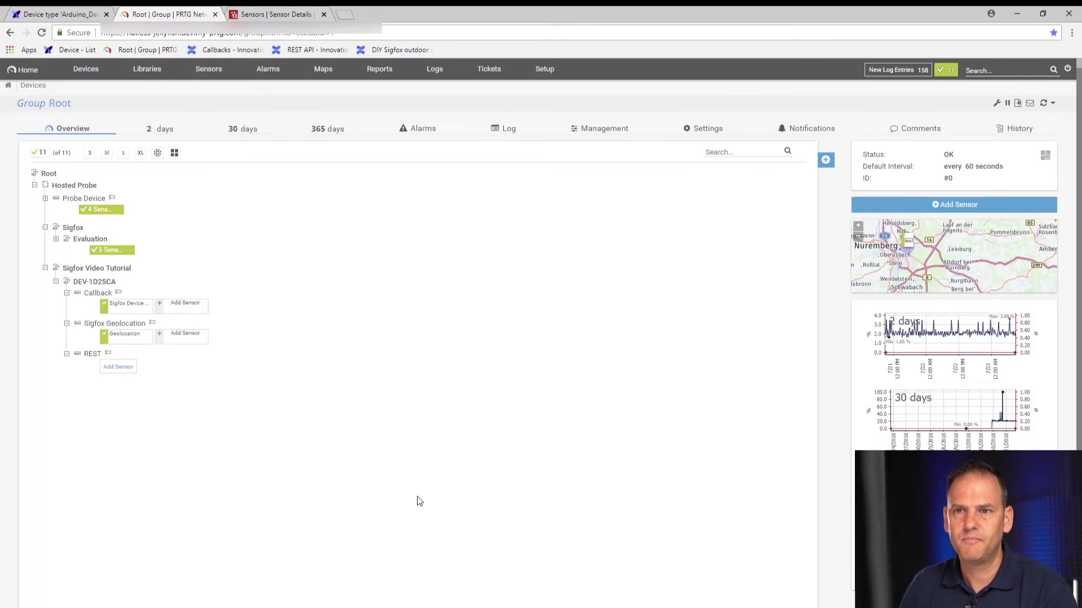
- Add a sensor to the REST device, searching for "rest" and choosing the REST Custom BETA sensor type
{"action": "left_click", "coordinate": [119, 368]}
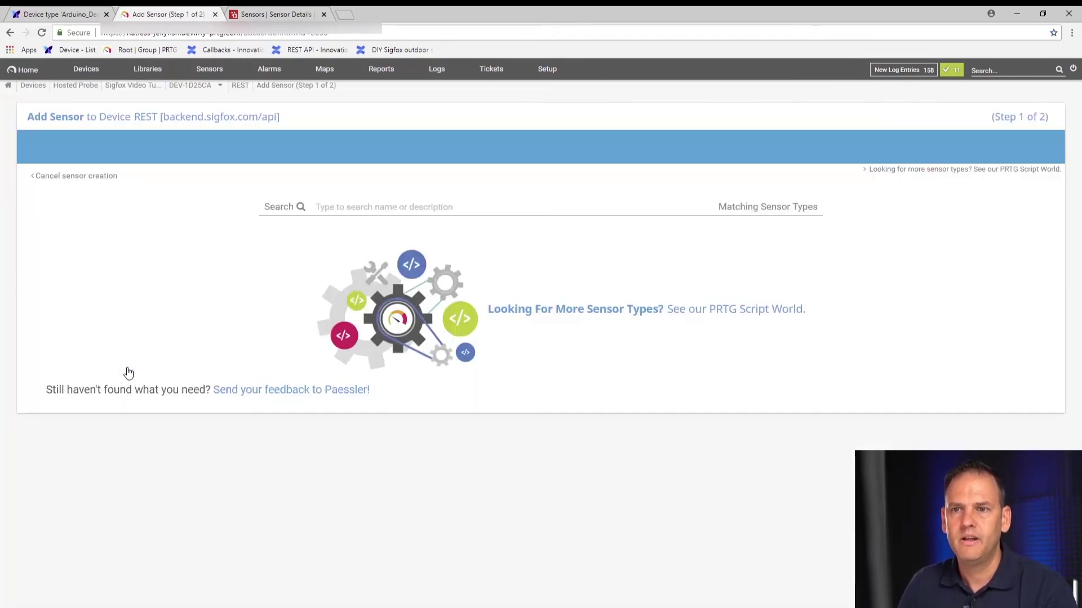
{"action": "type", "text": "rest"}
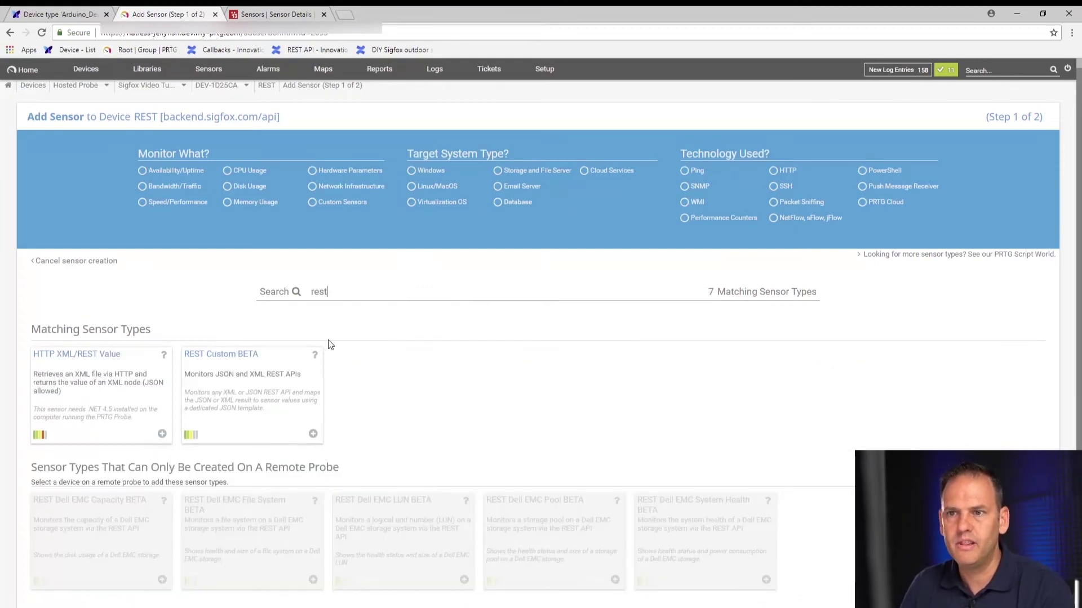
{"action": "left_click", "coordinate": [219, 359]}
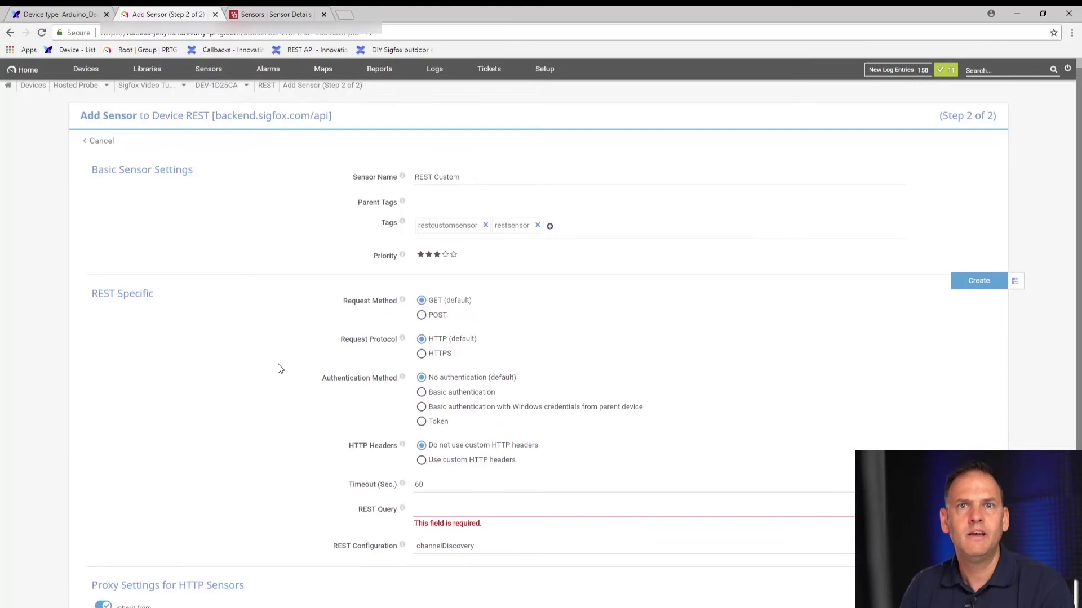
- Name the sensor REST Messages, and set its request protocol to HTTPS and its authentication method to Basic authentication
{"action": "left_click_drag", "start_coordinate": [471, 181], "coordinate": [410, 184]}
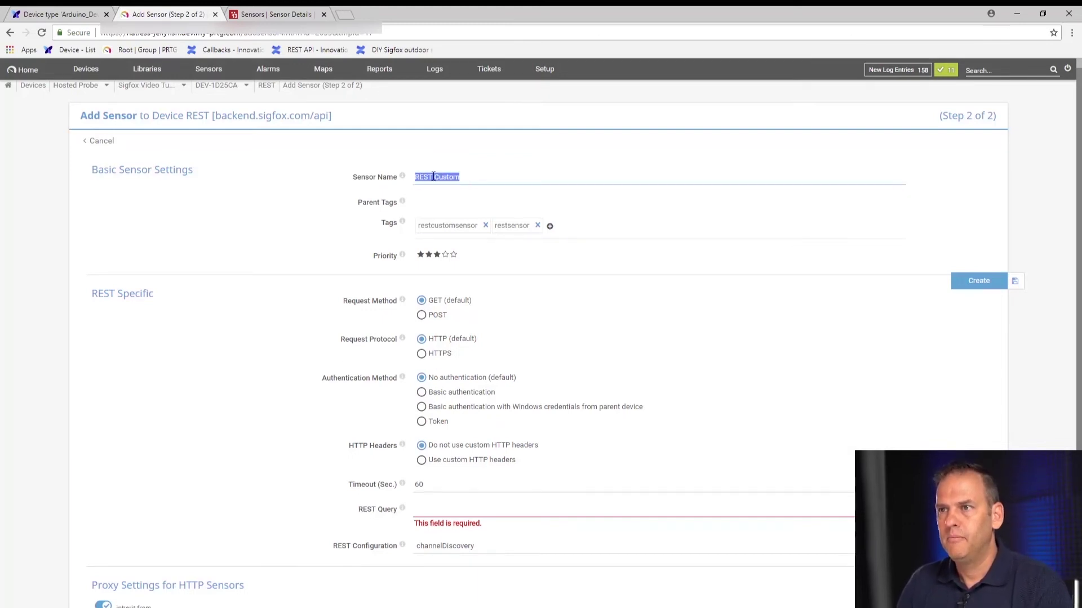
{"action": "type", "text": "REST"}
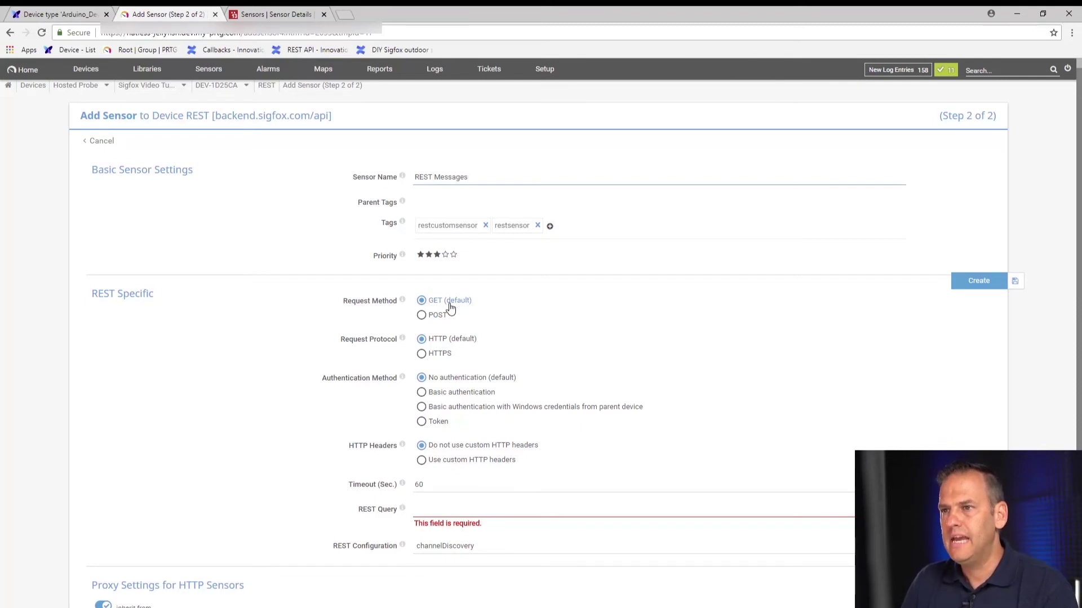
{"action": "left_click", "coordinate": [422, 354]}
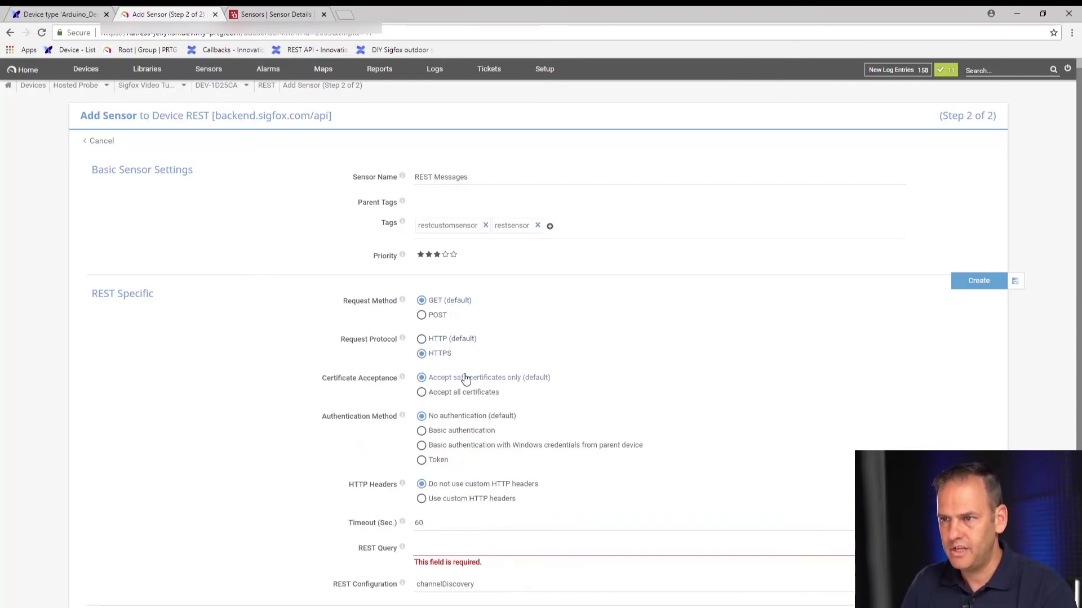
{"action": "scroll", "coordinate": [514, 389], "scroll_direction": "down", "scroll_amount": 1}
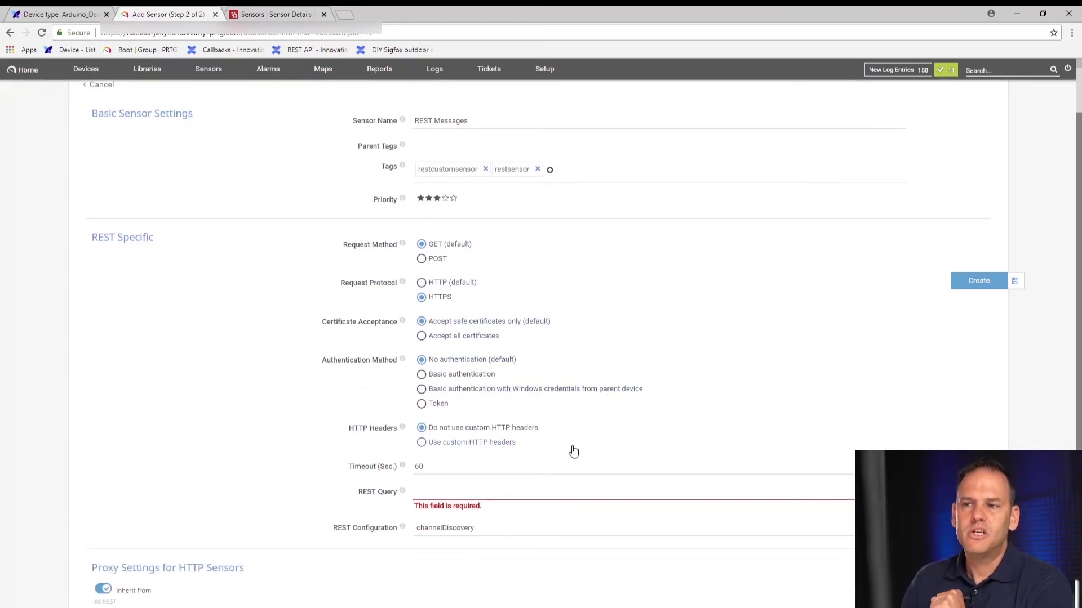
{"action": "left_click", "coordinate": [422, 375]}
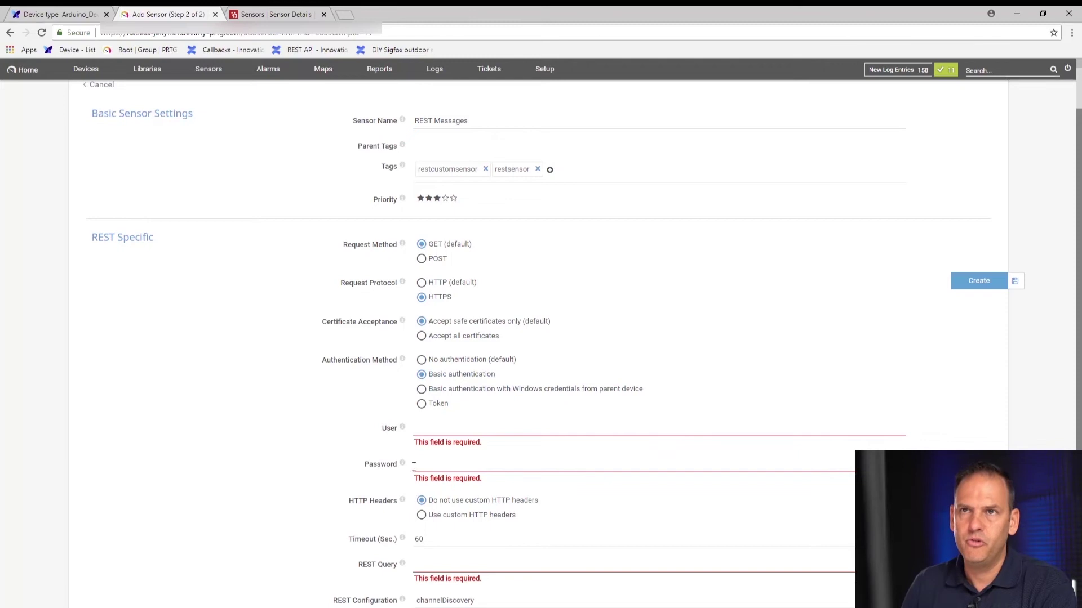
- Switch to the Sigfox backend and copy the API login from the Paessler AG group's API access entry
{"action": "left_click", "coordinate": [62, 15]}
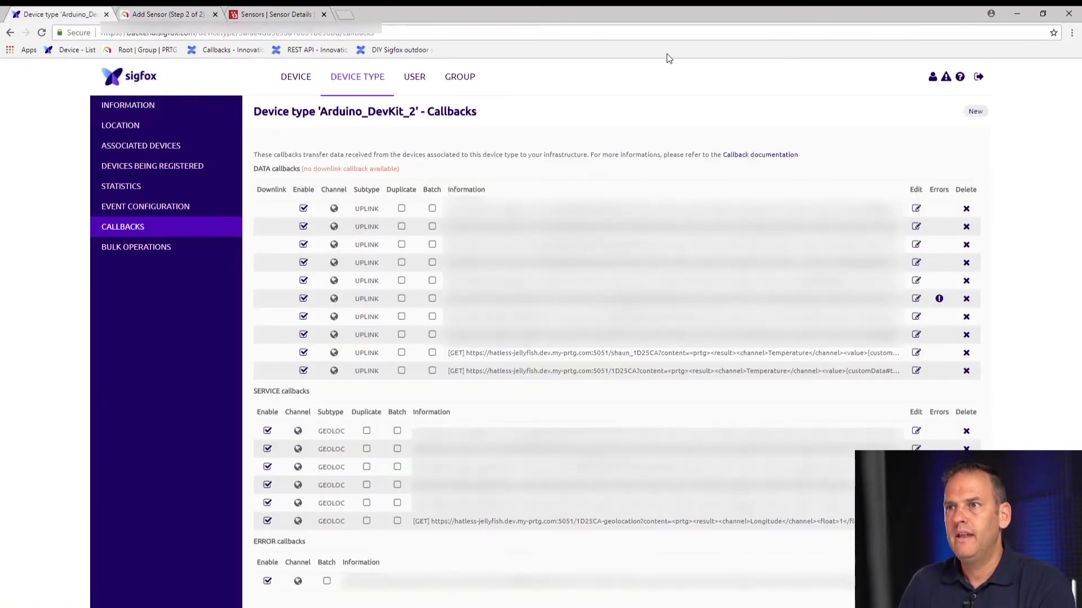
{"action": "left_click", "coordinate": [465, 79]}
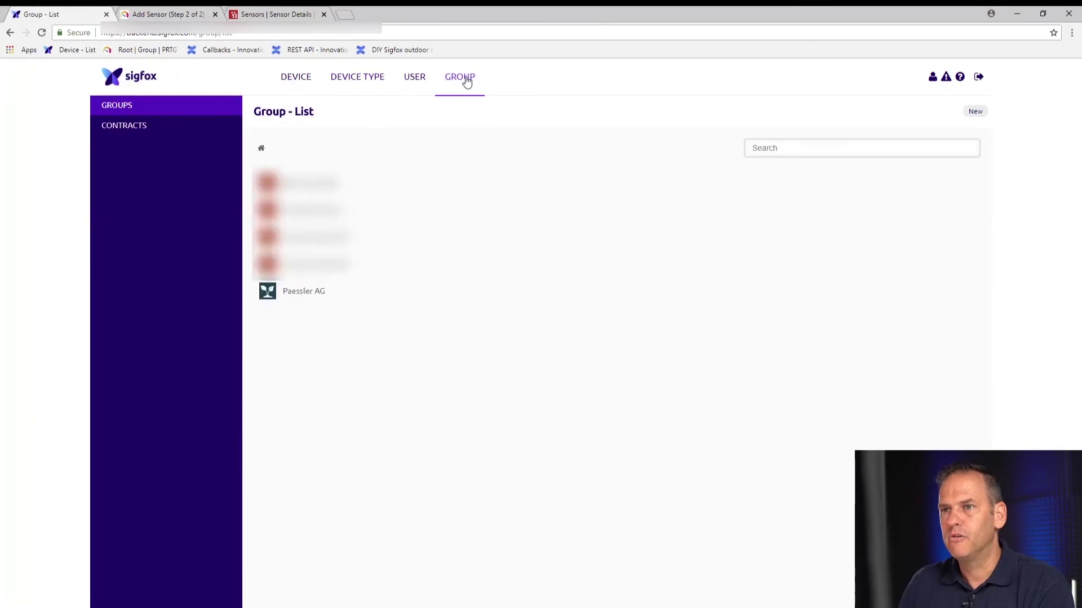
{"action": "left_click", "coordinate": [307, 292]}
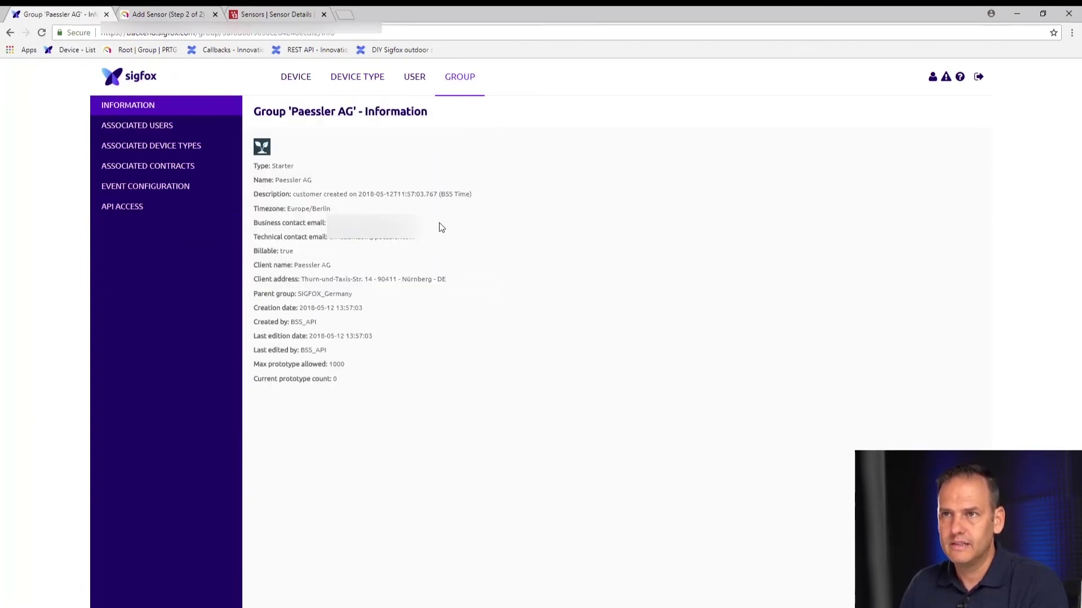
{"action": "left_click", "coordinate": [128, 208]}
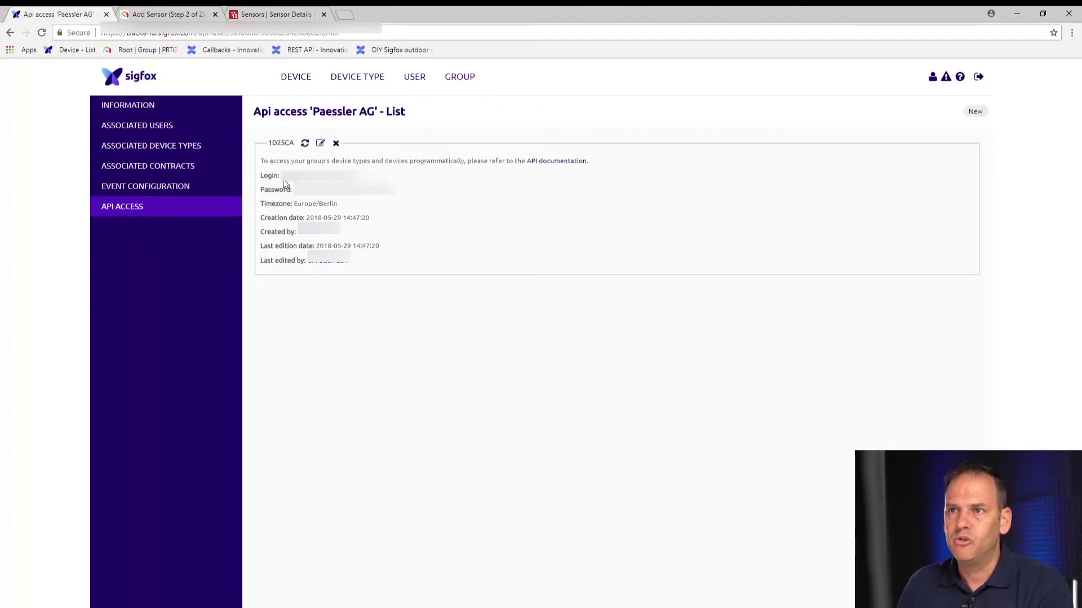
{"action": "left_click_drag", "start_coordinate": [281, 176], "coordinate": [355, 174]}
{"action": "right_click", "coordinate": [350, 181]}
{"action": "left_click", "coordinate": [366, 184]}
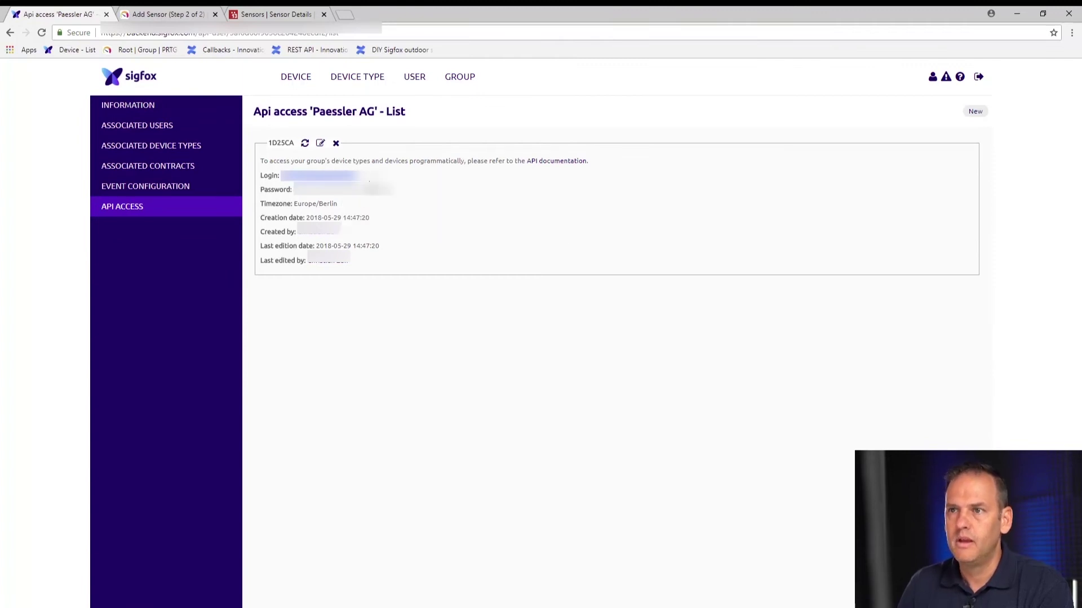
- Switch back to the PRTG sensor form and paste the copied API login as the REST Messages sensor's user
{"action": "left_click", "coordinate": [168, 14]}
{"action": "right_click", "coordinate": [451, 428]}
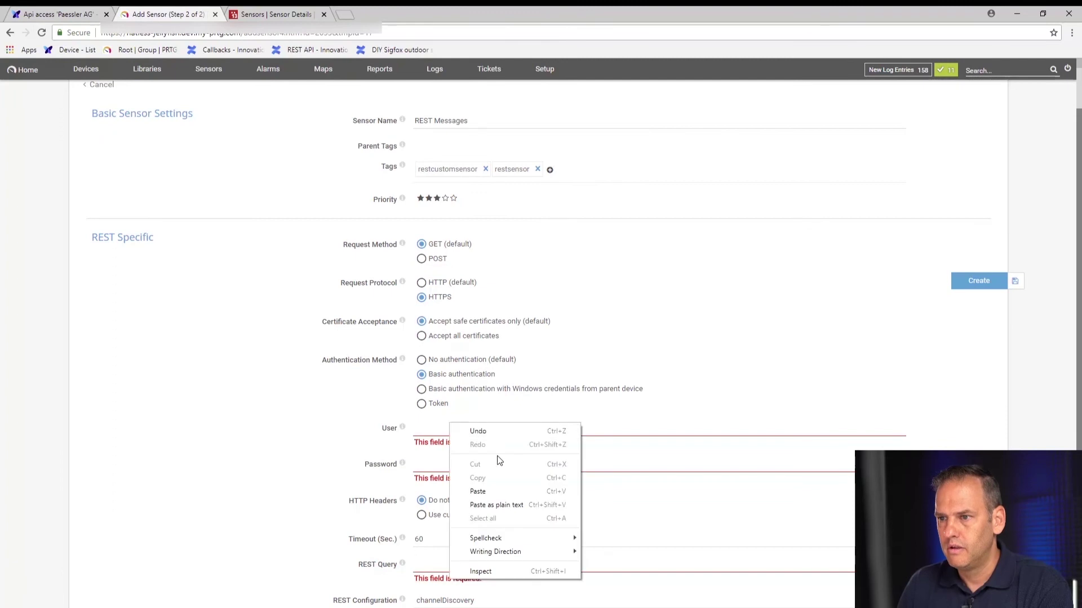
{"action": "left_click", "coordinate": [500, 491]}
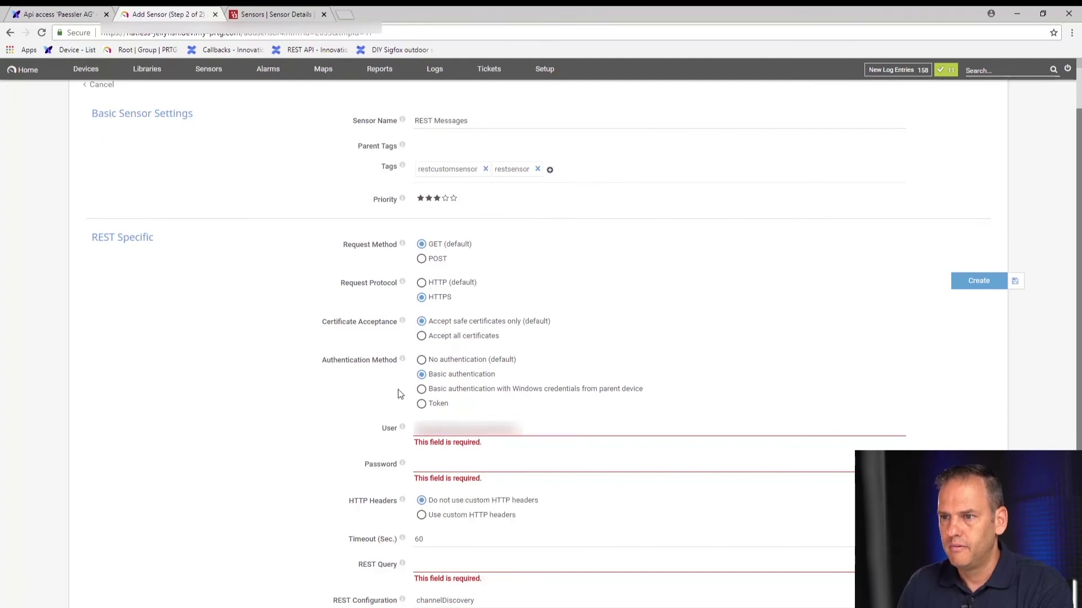
- Copy the API password from the Sigfox API access entry and paste it as the REST Messages sensor's password
{"action": "left_click", "coordinate": [58, 15]}
{"action": "double_click", "coordinate": [344, 190]}
{"action": "right_click", "coordinate": [350, 190]}
{"action": "left_click", "coordinate": [363, 198]}
{"action": "left_click", "coordinate": [167, 15]}
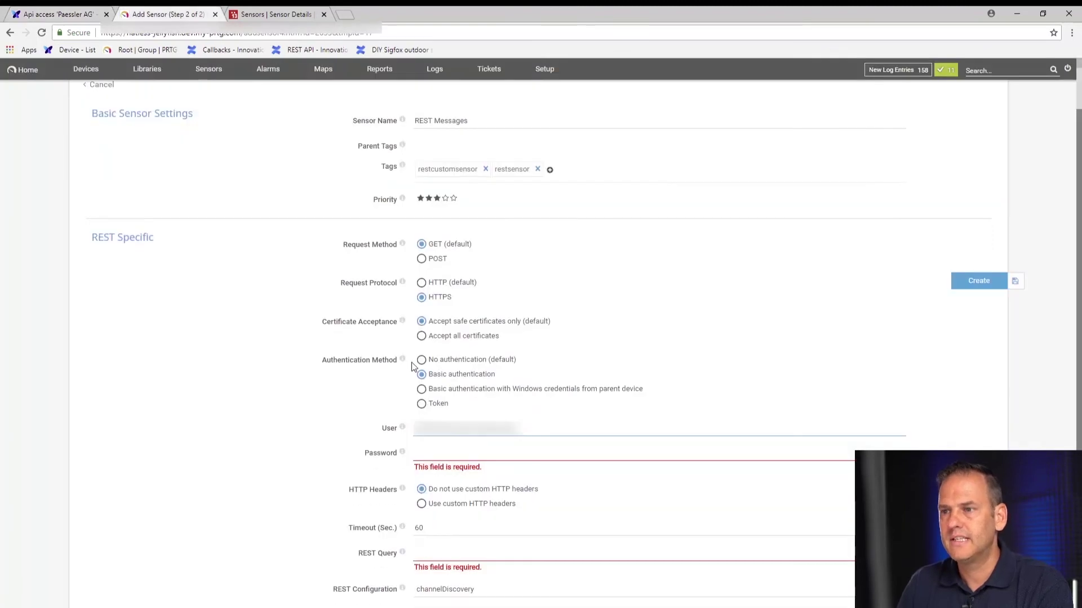
{"action": "right_click", "coordinate": [448, 448]}
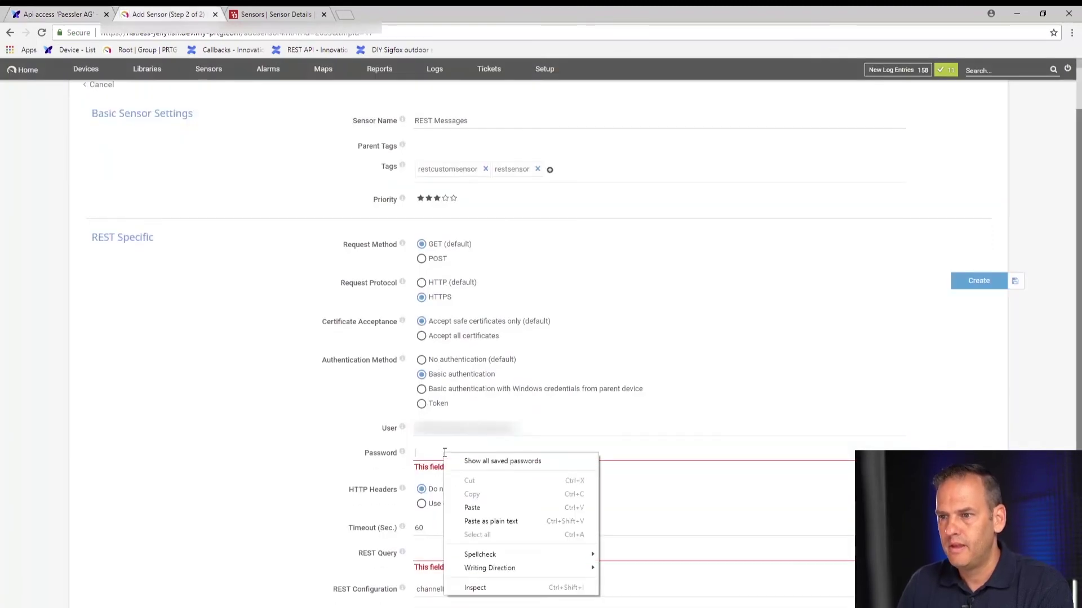
{"action": "left_click", "coordinate": [489, 507]}
- Set the sensor's REST query to /devices/1D25CA/messages/metric by pasting the copied query path
{"action": "scroll", "coordinate": [640, 483], "scroll_direction": "down", "scroll_amount": 1}
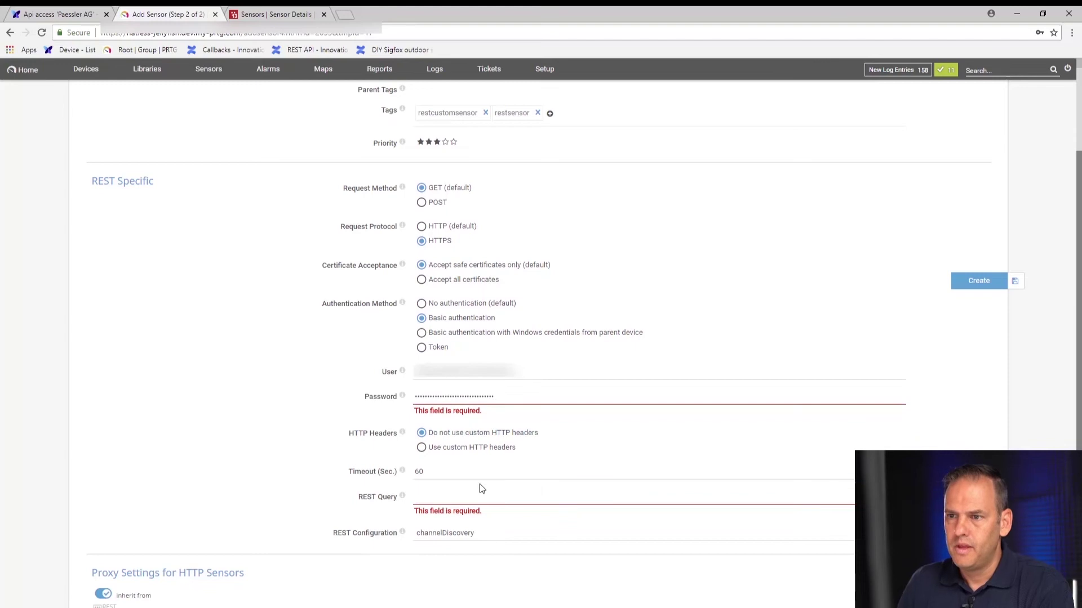
{"action": "left_click", "coordinate": [442, 493]}
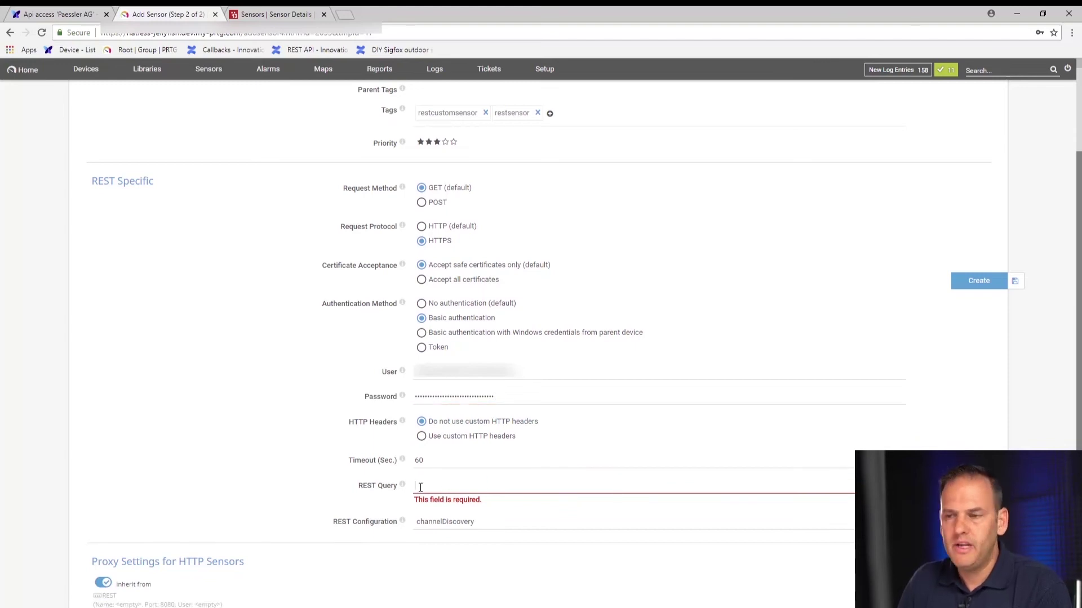
{"action": "right_click", "coordinate": [420, 488]}
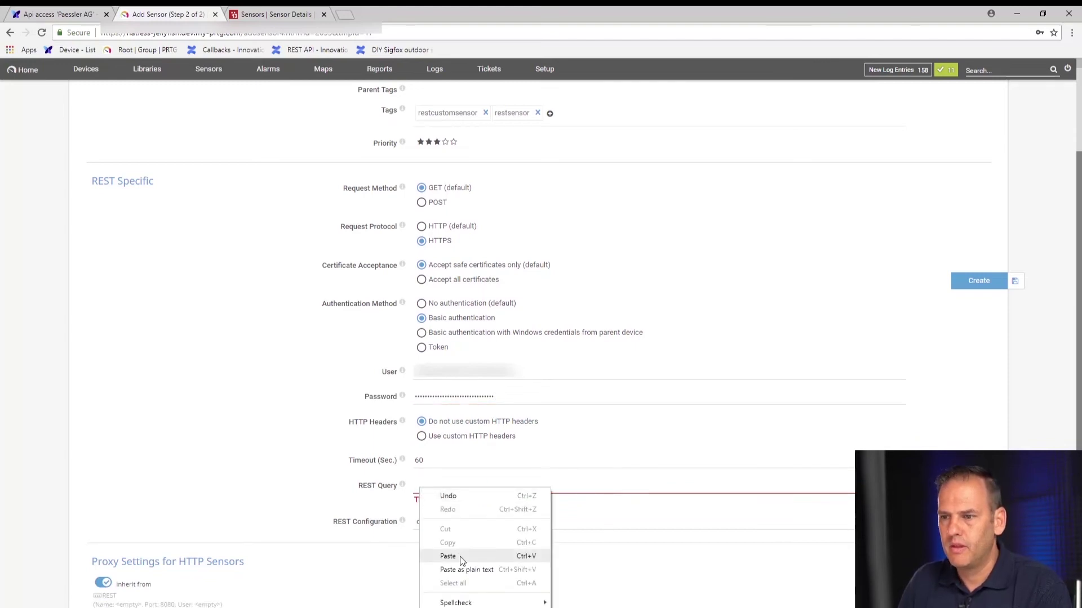
{"action": "left_click", "coordinate": [459, 556]}
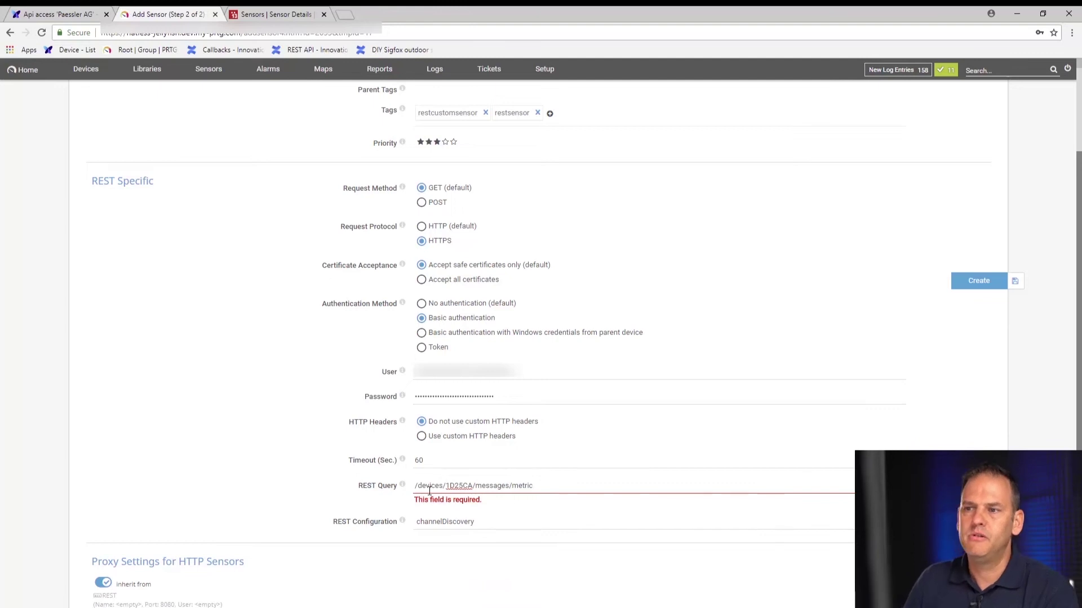
- Compare the device ID in the REST query with the Arduino_DevKit_2 entry in the Sigfox device list, and return to the sensor form
{"action": "left_click_drag", "start_coordinate": [446, 486], "coordinate": [472, 486]}
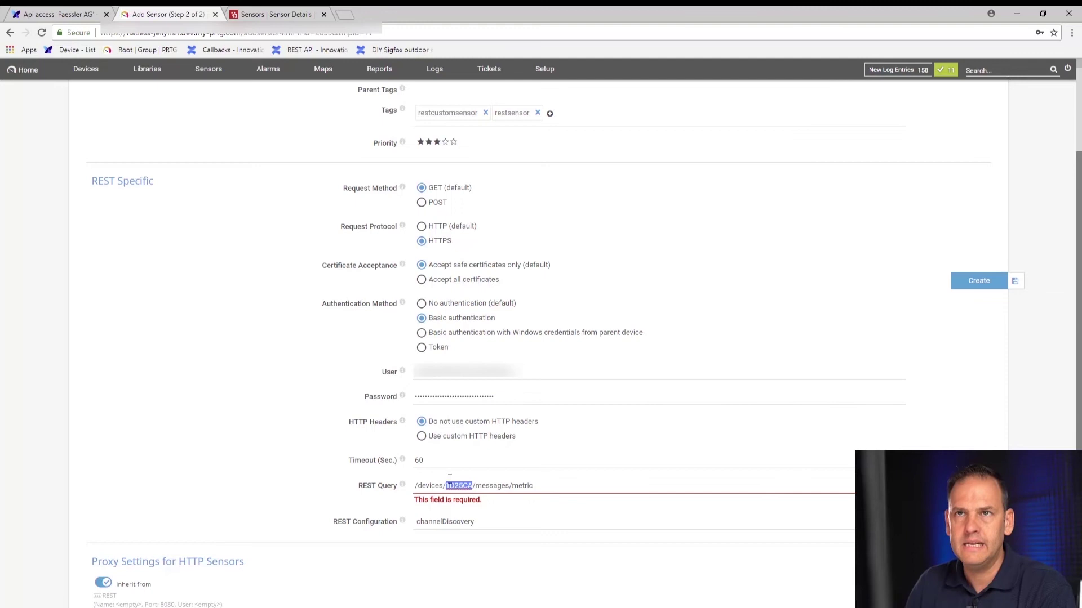
{"action": "left_click", "coordinate": [36, 15]}
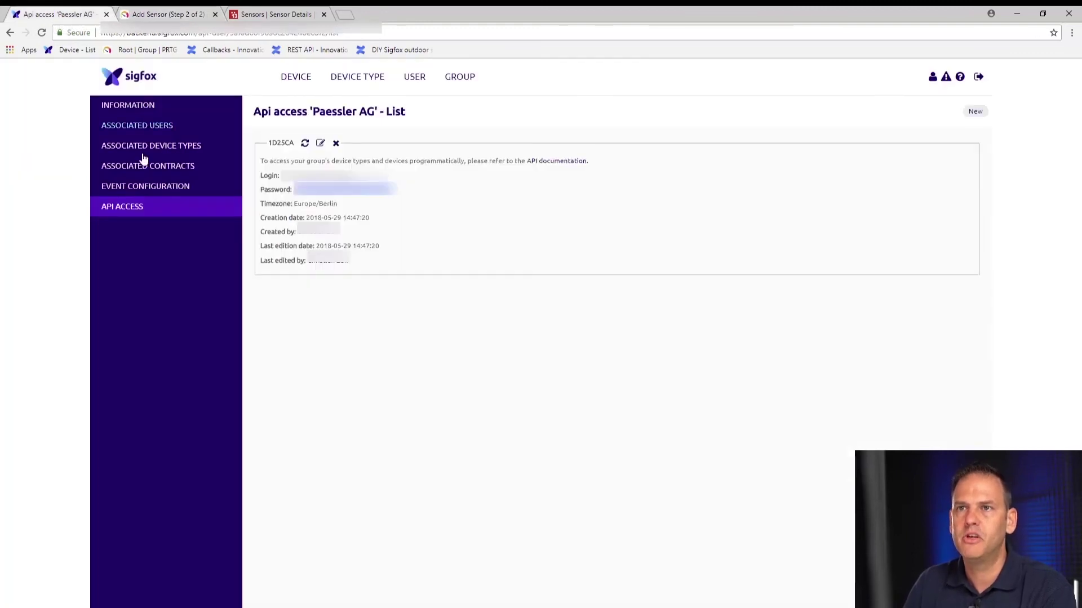
{"action": "left_click", "coordinate": [70, 50]}
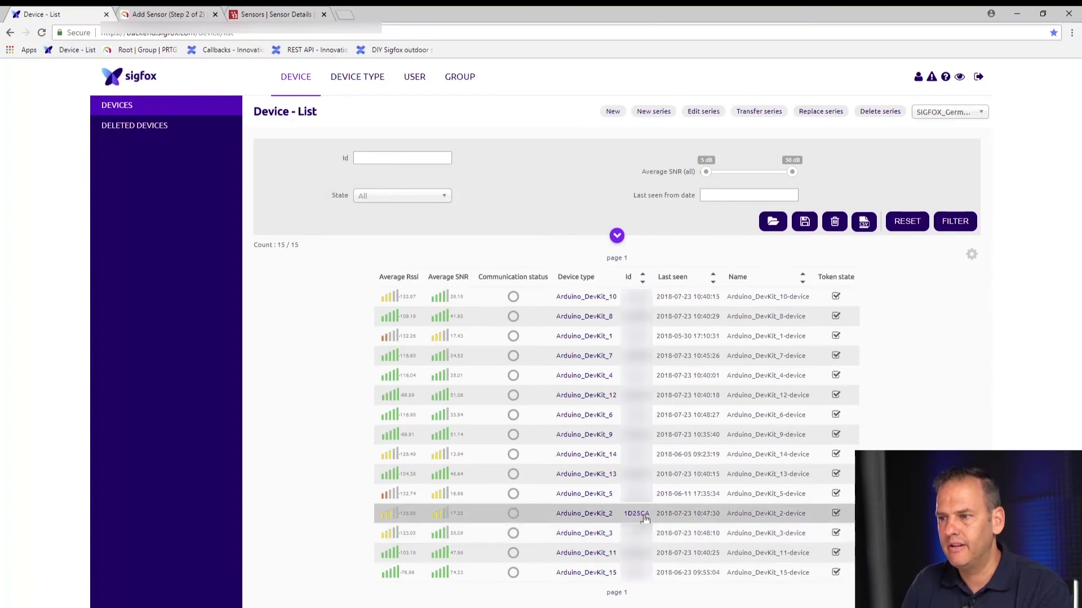
{"action": "left_click", "coordinate": [163, 14]}
{"action": "left_click", "coordinate": [554, 487]}
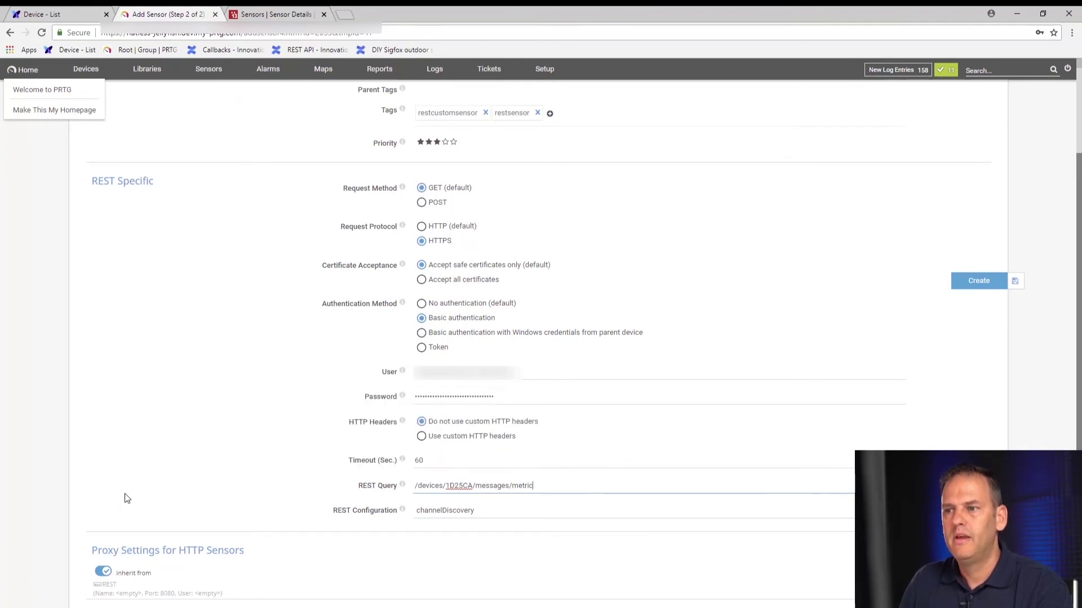
- Set the REST configuration to sigfox.device.message.metric.template, review the sensor settings, and create the sensor
{"action": "left_click", "coordinate": [472, 513]}
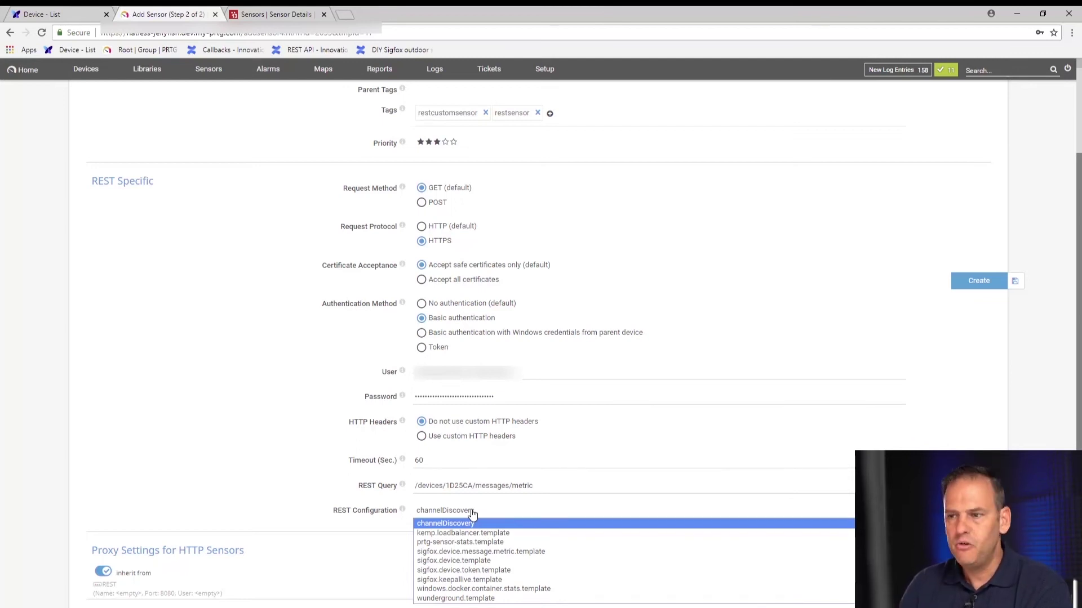
{"action": "left_click", "coordinate": [478, 552]}
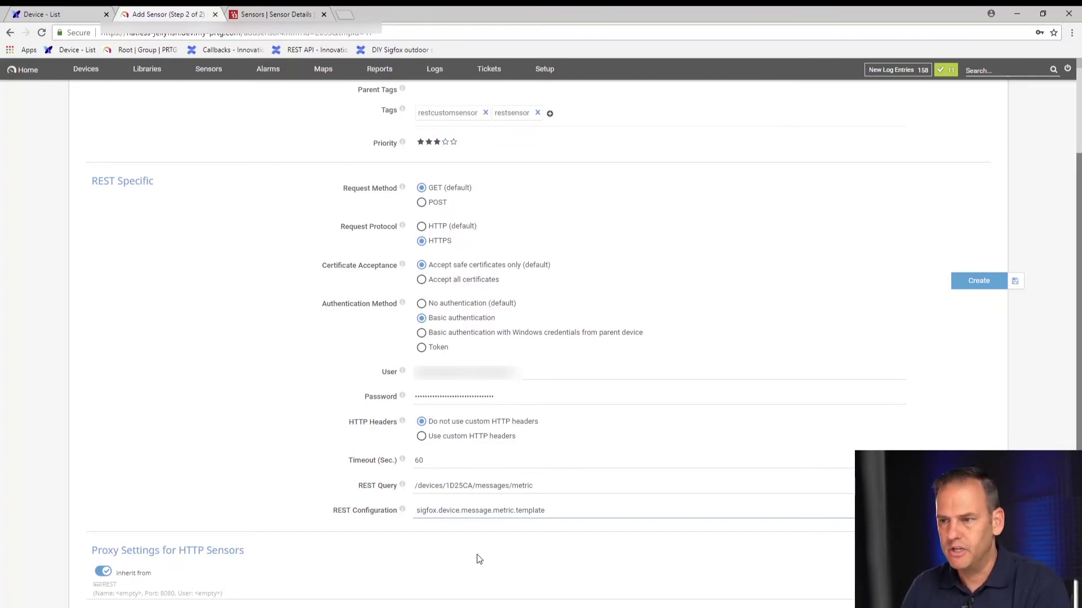
{"action": "scroll", "coordinate": [355, 426], "scroll_direction": "down", "scroll_amount": 1}
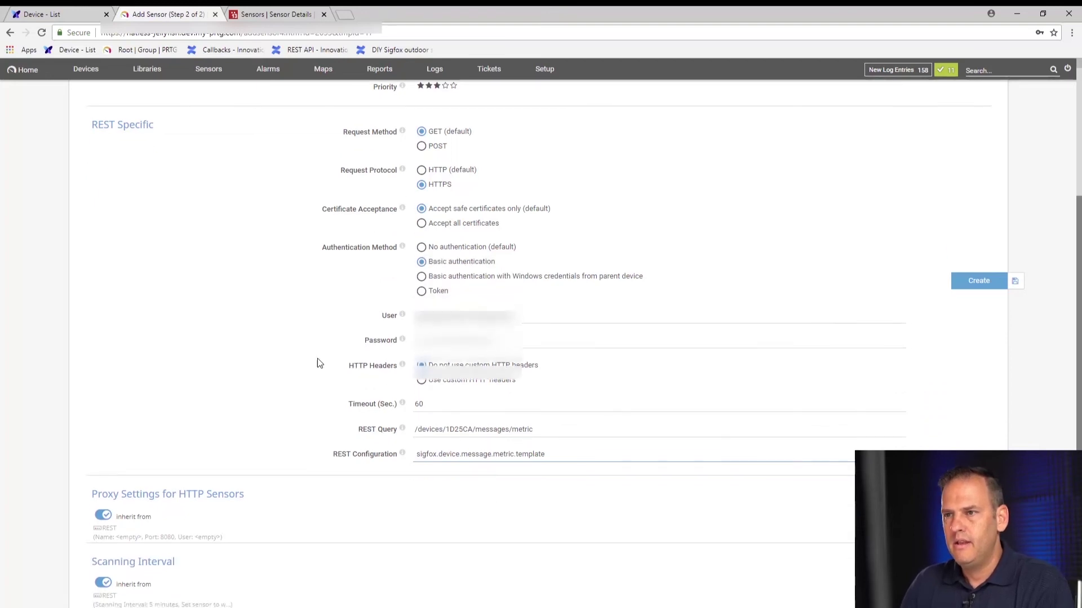
{"action": "scroll", "coordinate": [317, 360], "scroll_direction": "up", "scroll_amount": 2}
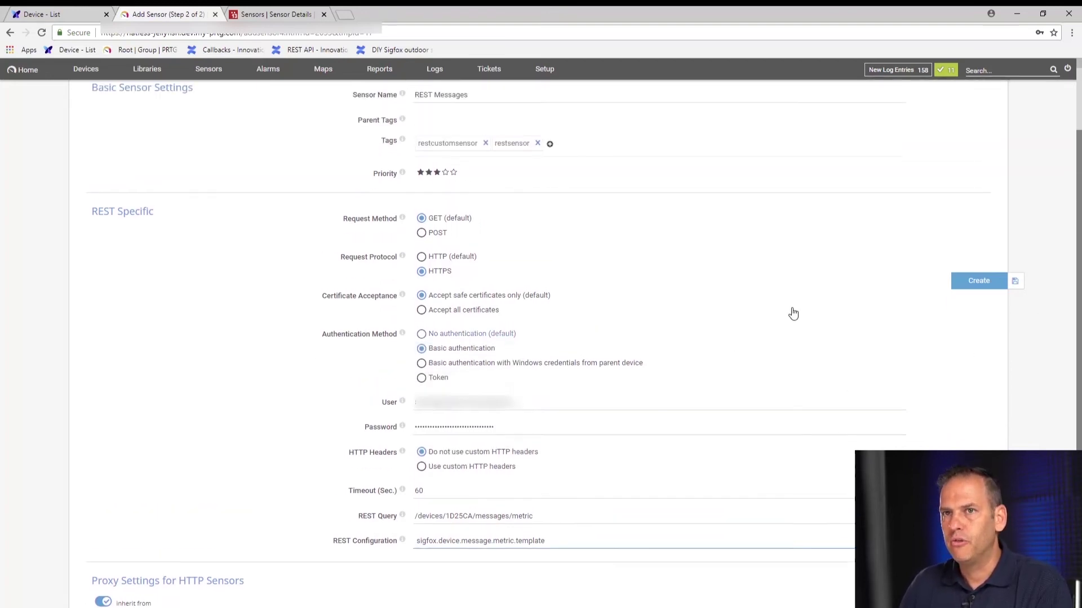
{"action": "scroll", "coordinate": [783, 313], "scroll_direction": "up", "scroll_amount": 1}
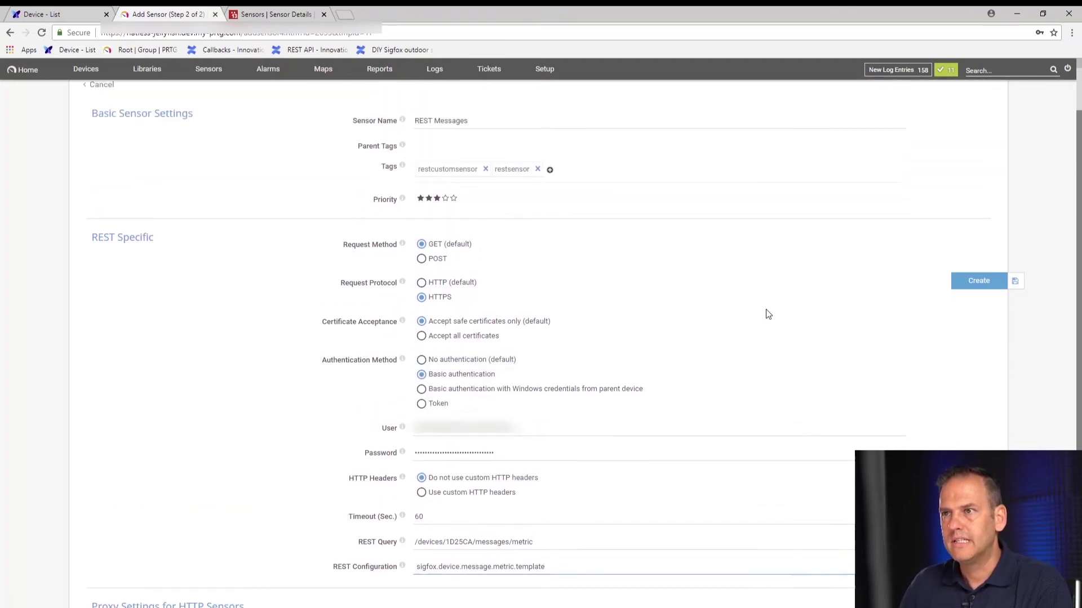
{"action": "left_click", "coordinate": [972, 288]}
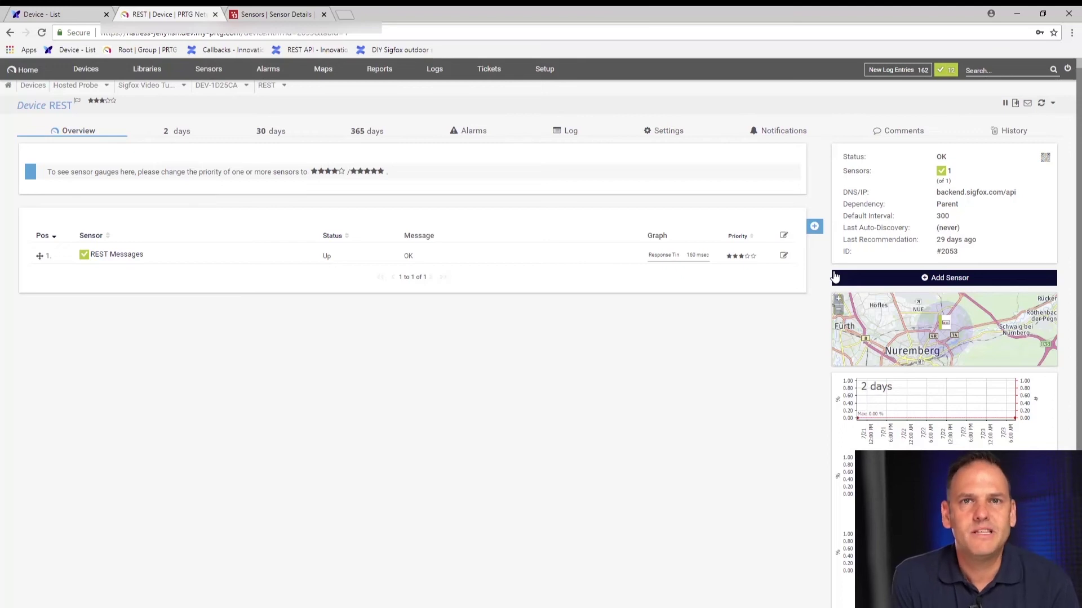
- Examine the message channels of the REST Messages sensor and return to the full device tree
{"action": "left_click", "coordinate": [114, 257]}
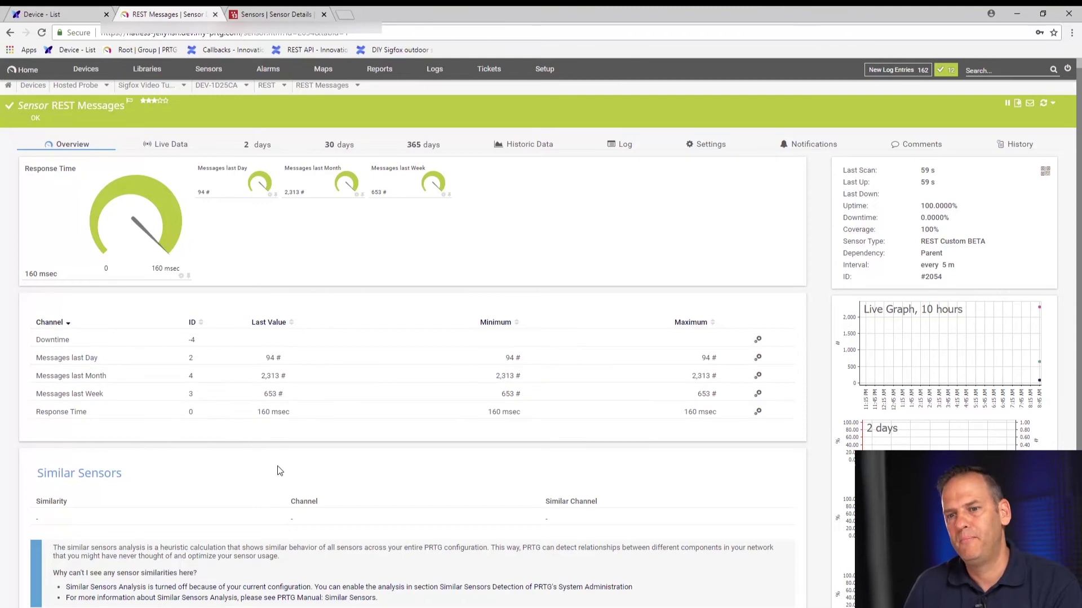
{"action": "left_click", "coordinate": [86, 71]}
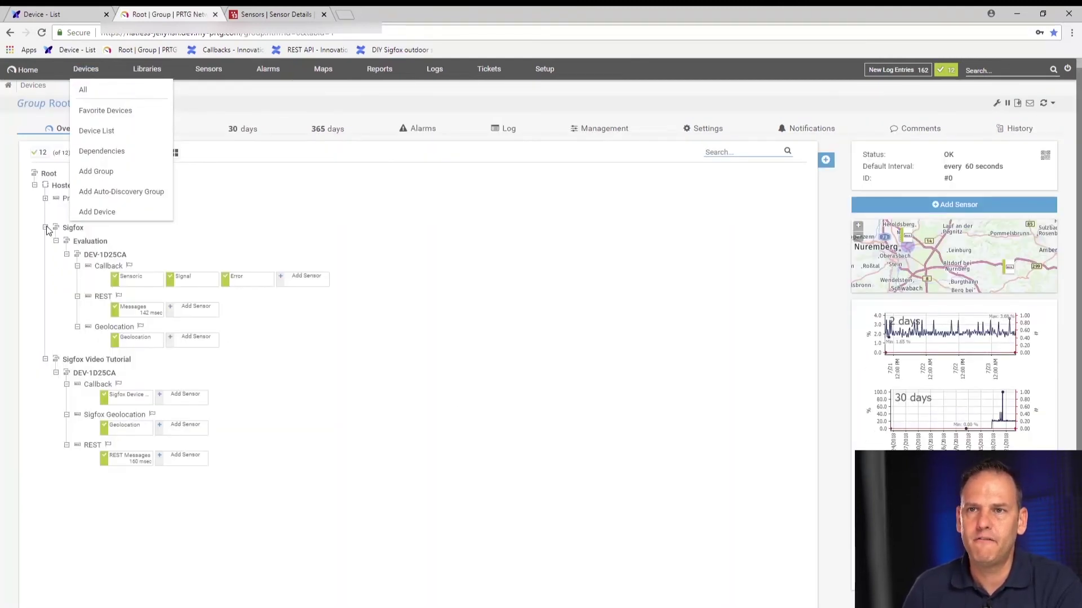
- Clone the DEV-1D25CA group within the Sigfox Video Tutorial group, keeping the default name Clone of DEV-1D25CA
{"action": "left_click", "coordinate": [45, 227]}
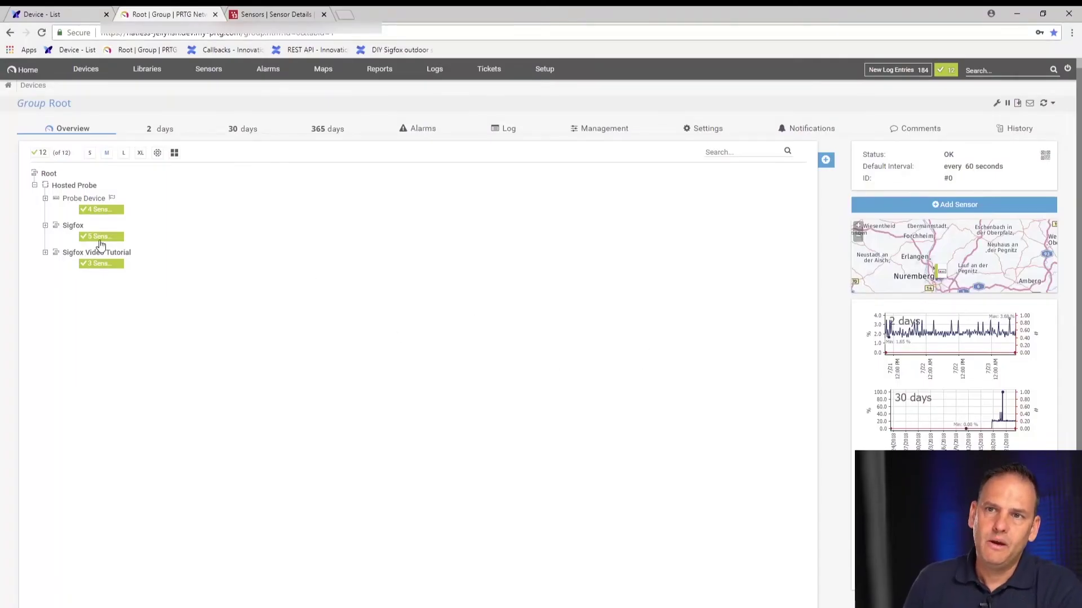
{"action": "left_click", "coordinate": [45, 254]}
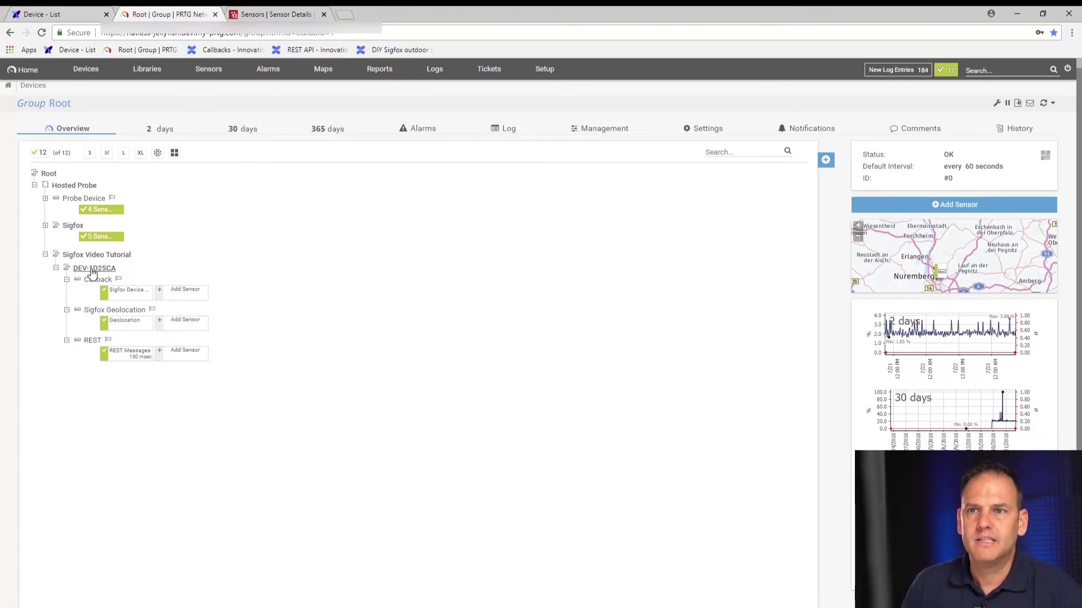
{"action": "right_click", "coordinate": [91, 272]}
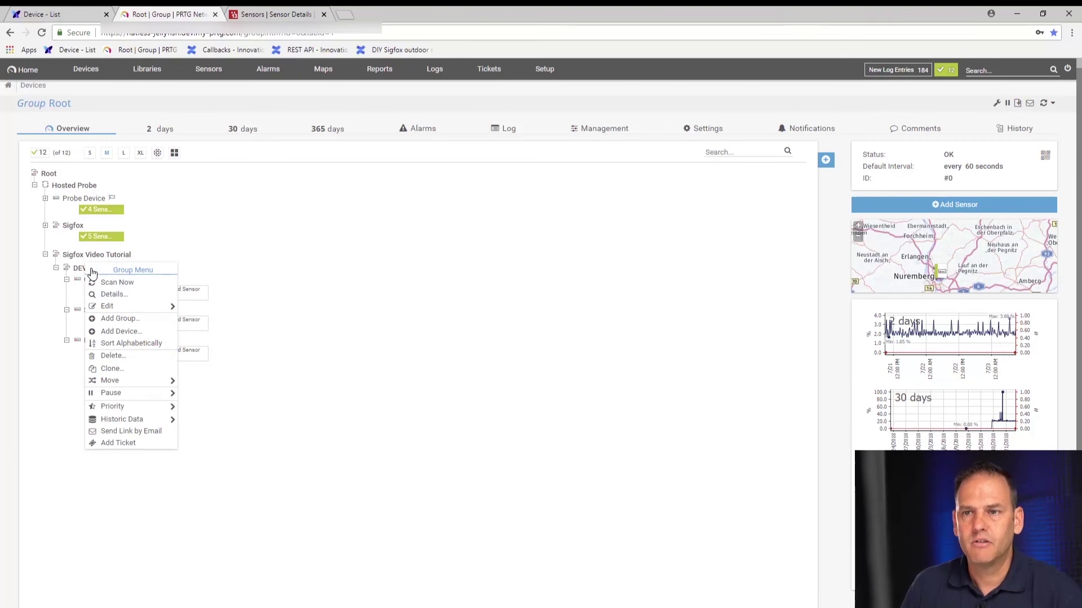
{"action": "left_click", "coordinate": [113, 369]}
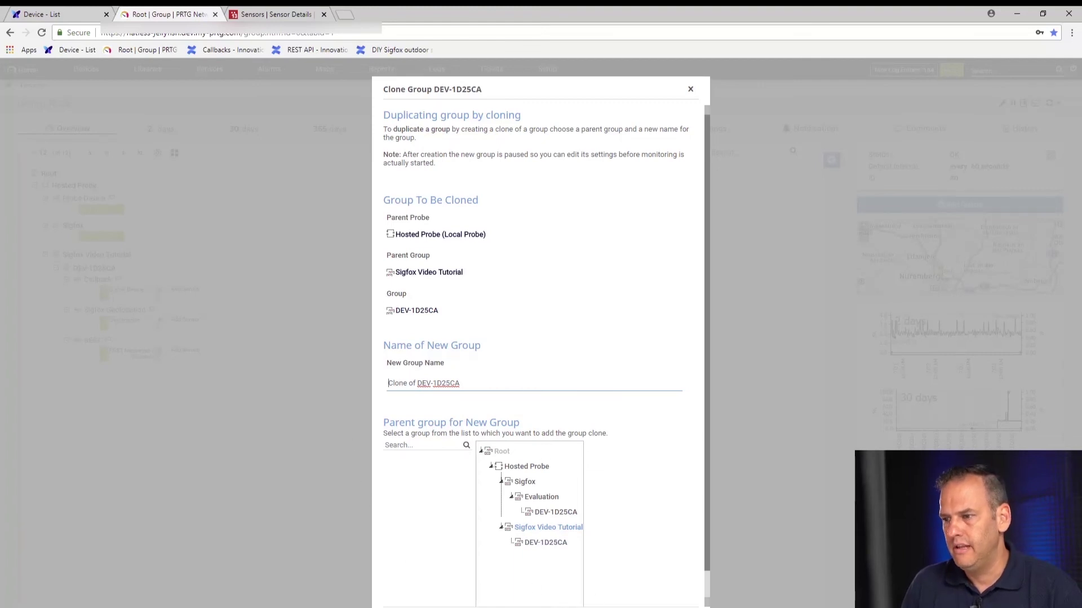
{"action": "key", "text": "Return"}
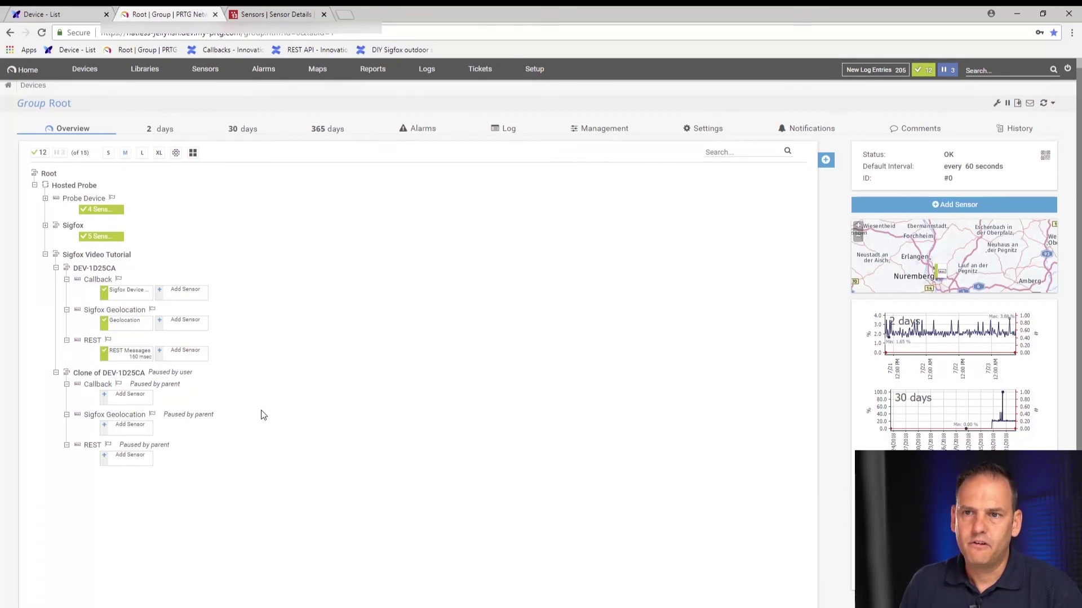
- Open the settings of the cloned Callback device's Sigfox Device Data sensor and select its identification token
{"action": "left_click", "coordinate": [97, 385]}
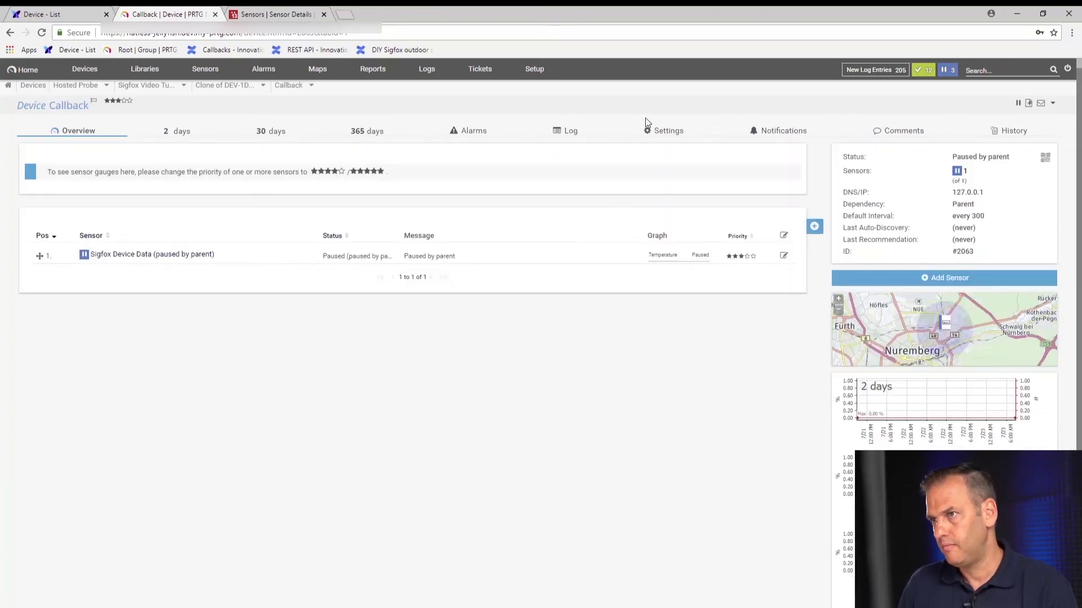
{"action": "left_click", "coordinate": [173, 256]}
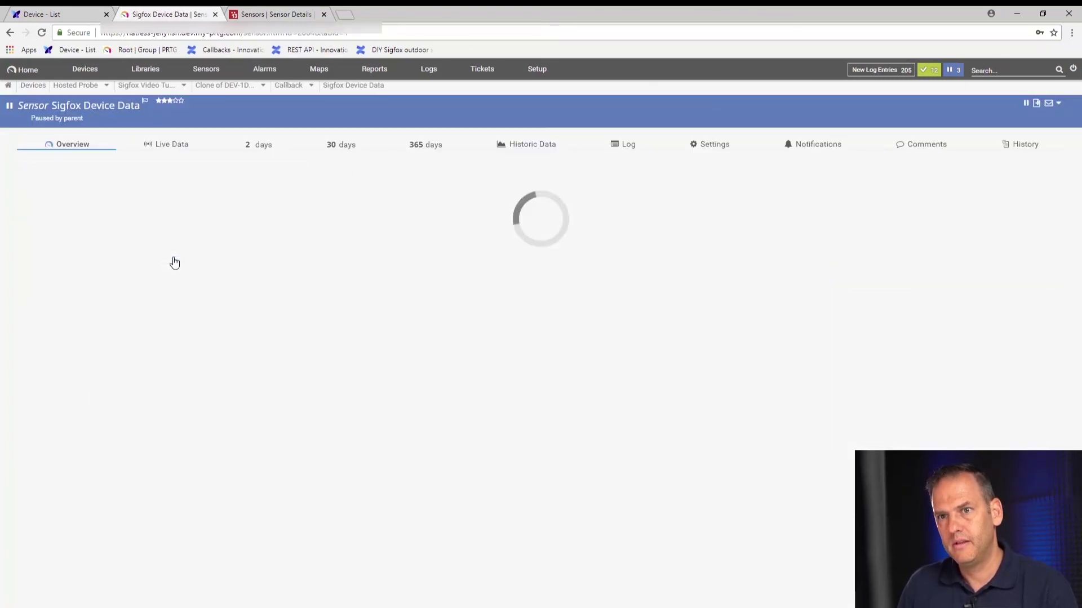
{"action": "left_click", "coordinate": [711, 145]}
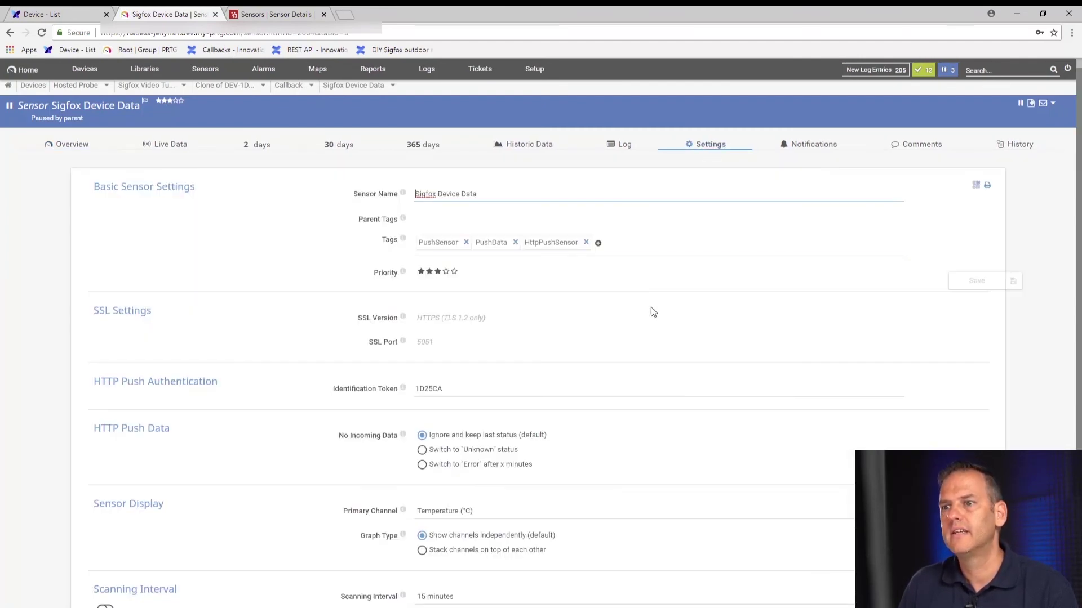
{"action": "left_click_drag", "start_coordinate": [450, 389], "coordinate": [416, 389]}
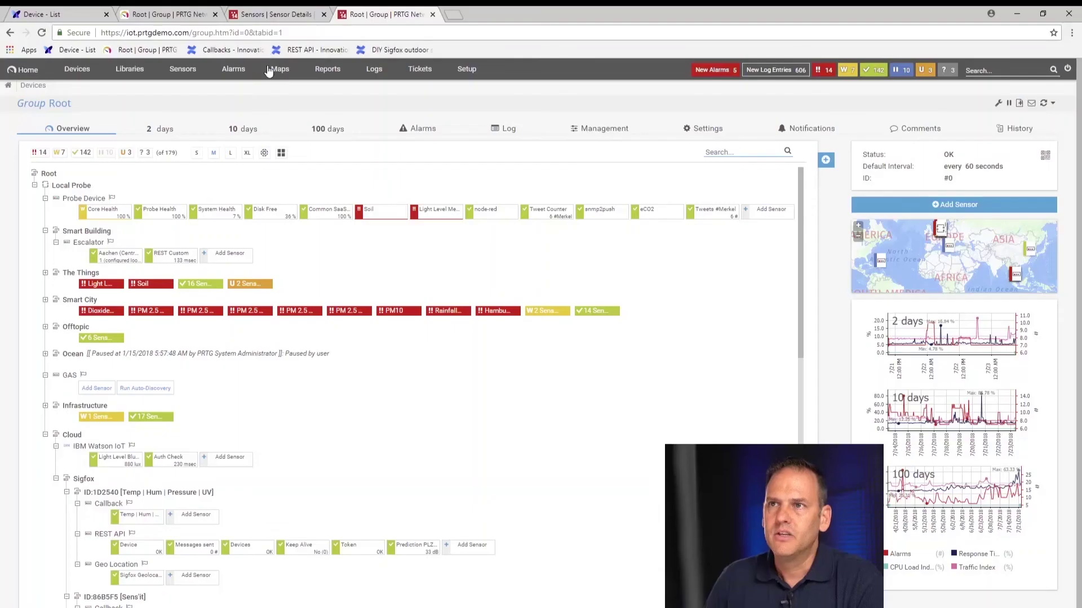
- On the iot.prtgdemo.com PRTG site, start a new map and name it Sigfox Video Tutorial Map
{"action": "mouse_move", "coordinate": [280, 74]}
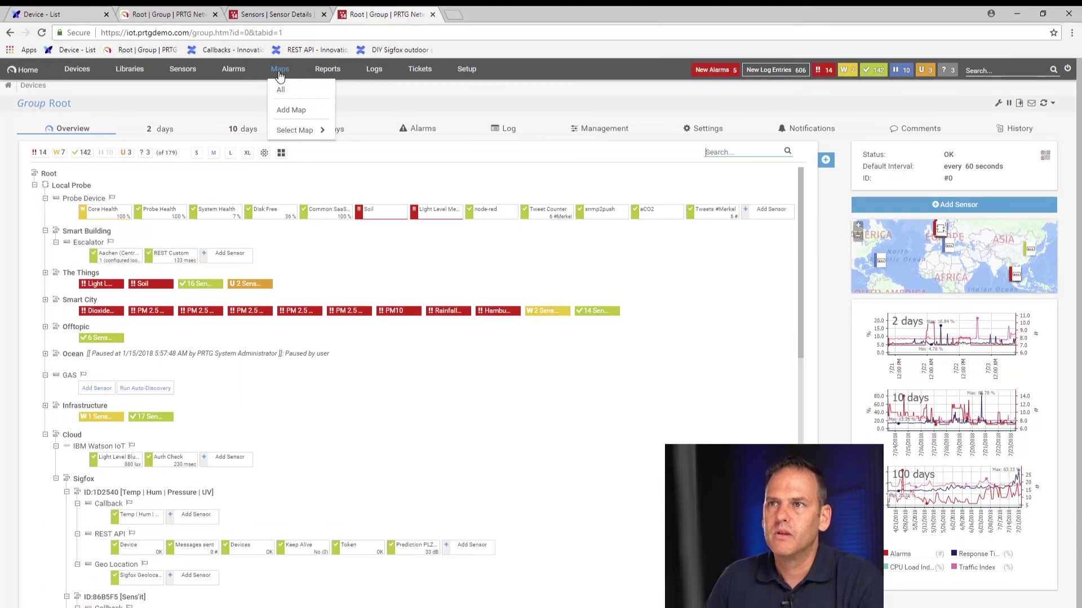
{"action": "left_click", "coordinate": [288, 113]}
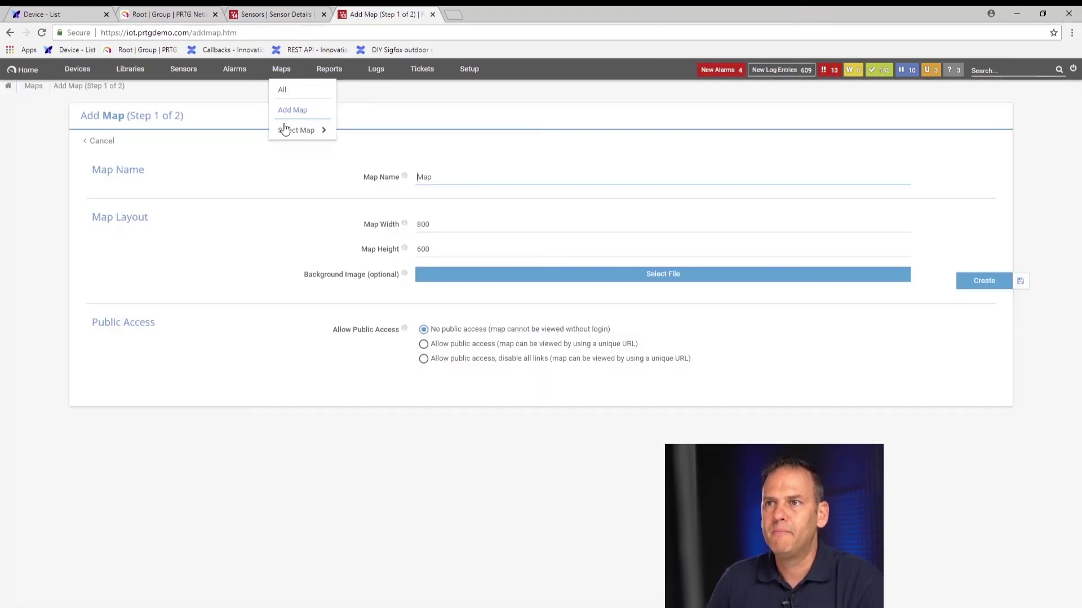
{"action": "double_click", "coordinate": [427, 176]}
{"action": "type", "text": "Sigfox Video Tutorial"}
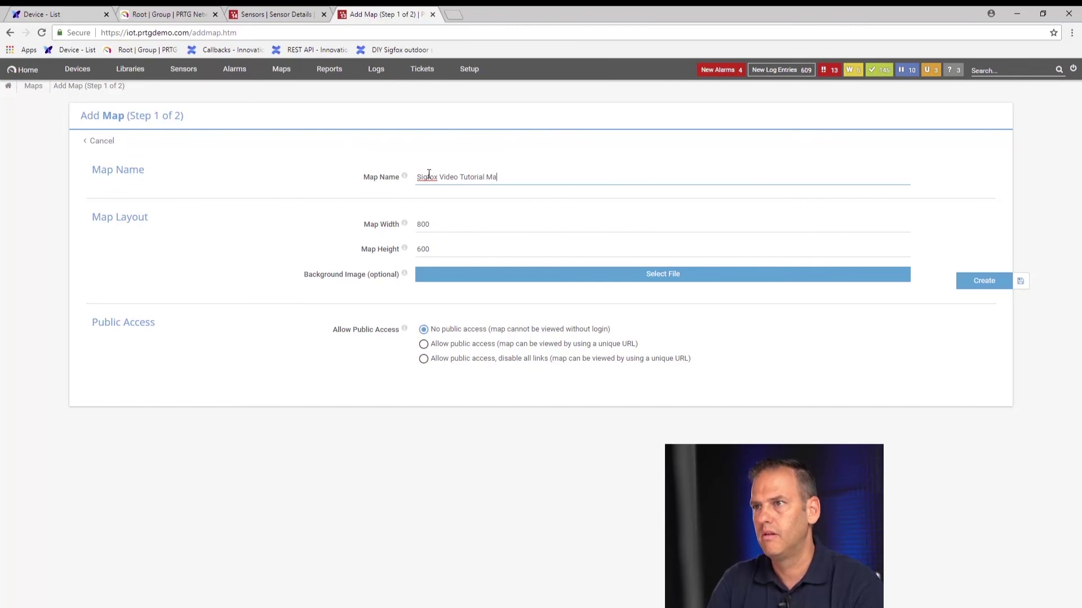
- Set the map's width to 1920, change its height, and create the map
{"action": "double_click", "coordinate": [423, 224]}
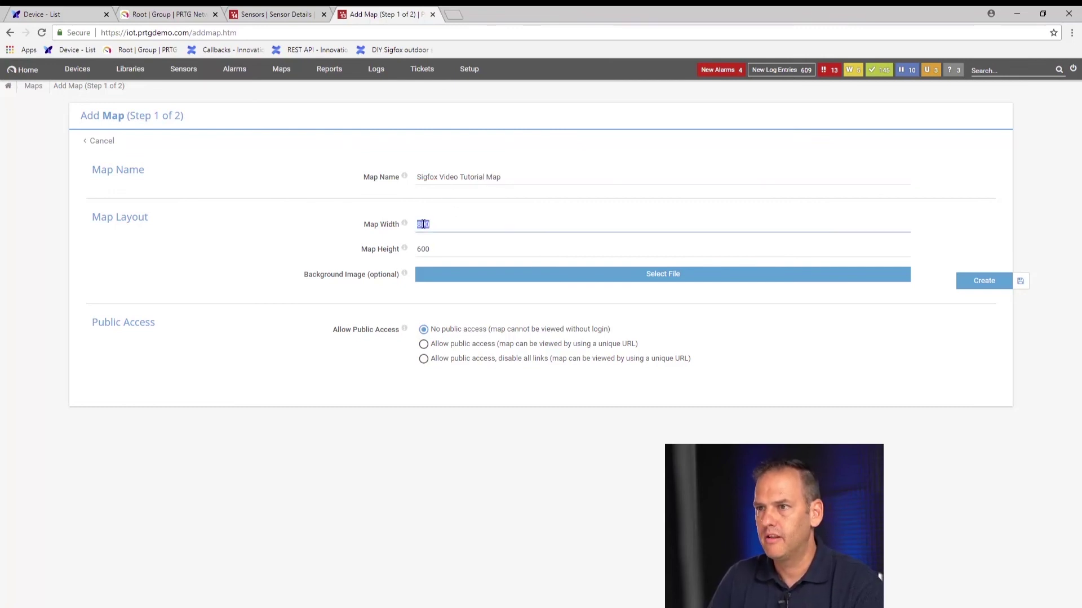
{"action": "key", "text": "Tab"}
{"action": "type", "text": "1"}
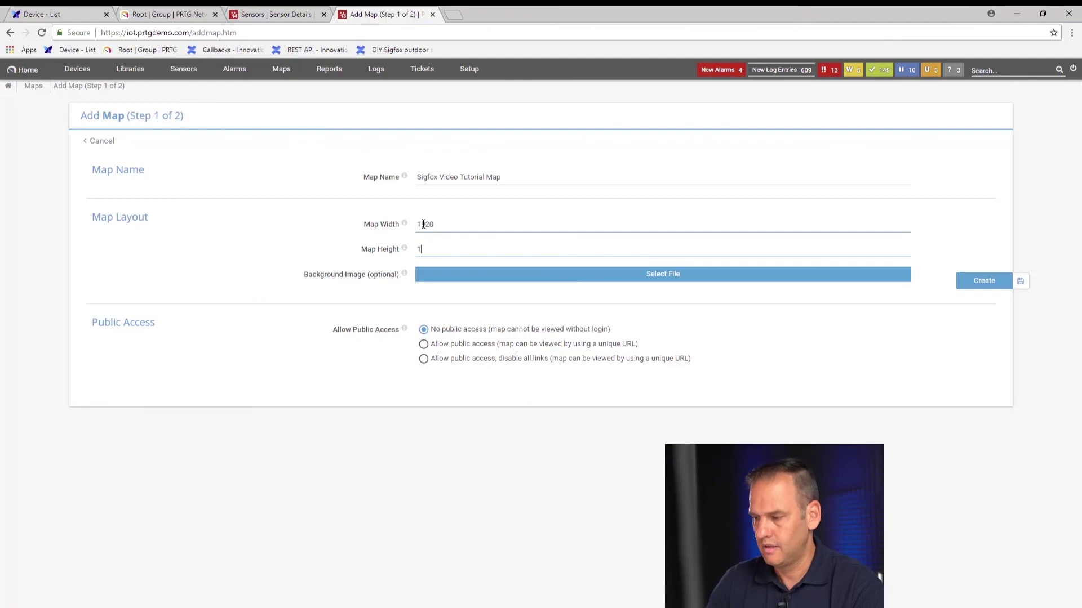
{"action": "left_click", "coordinate": [981, 288]}
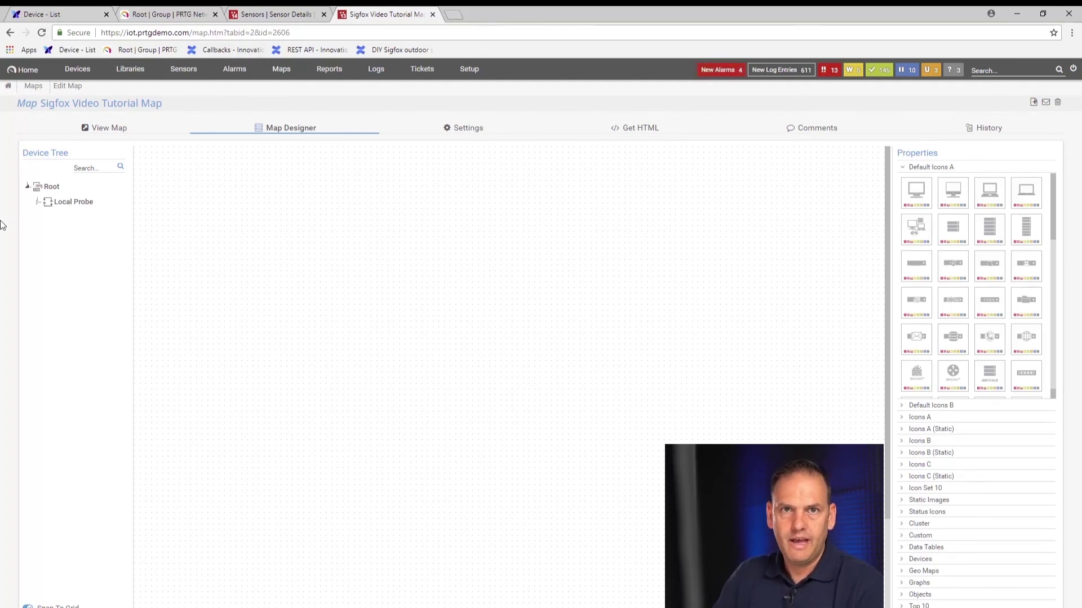
- Expand the device tree through Local Probe, Cloud, Sigfox and Museum to Room 01's devices, and widen the tree area
{"action": "left_click", "coordinate": [37, 202]}
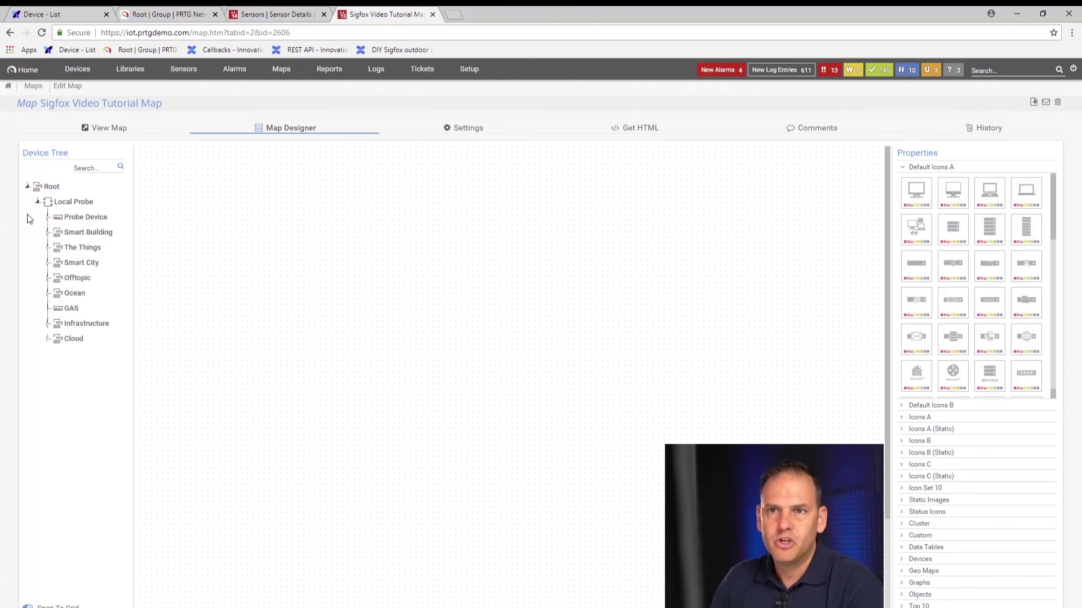
{"action": "left_click", "coordinate": [47, 339]}
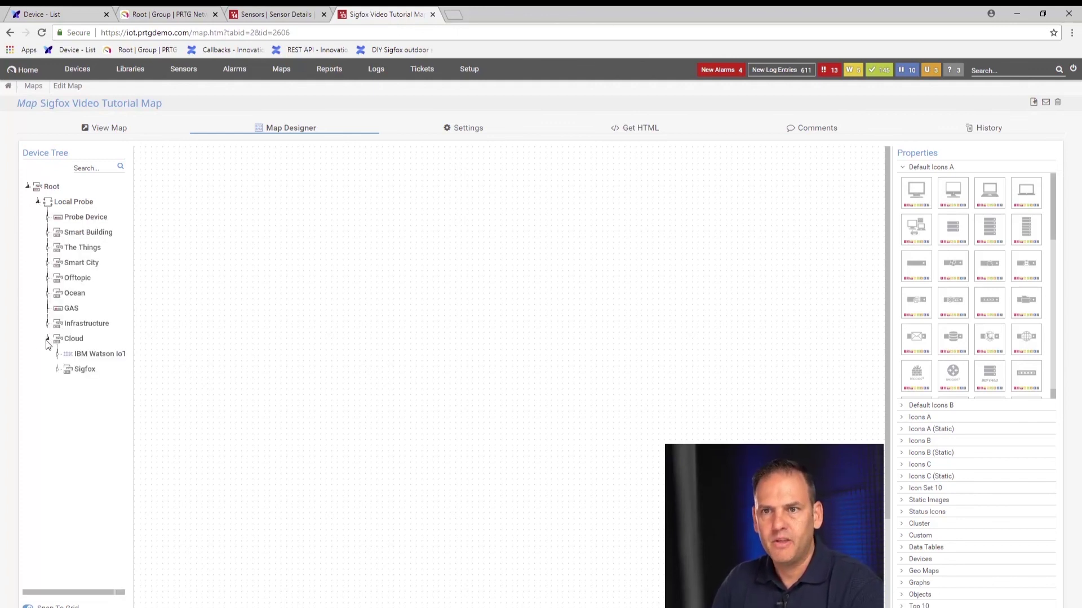
{"action": "left_click", "coordinate": [58, 370]}
{"action": "left_click_drag", "start_coordinate": [133, 445], "coordinate": [226, 445]}
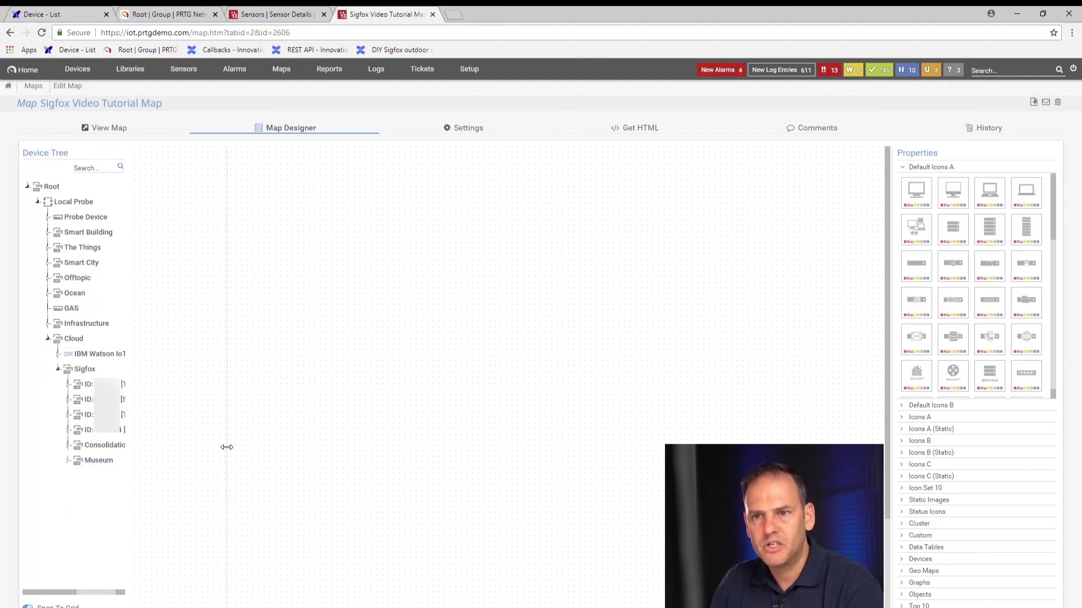
{"action": "left_click", "coordinate": [68, 461]}
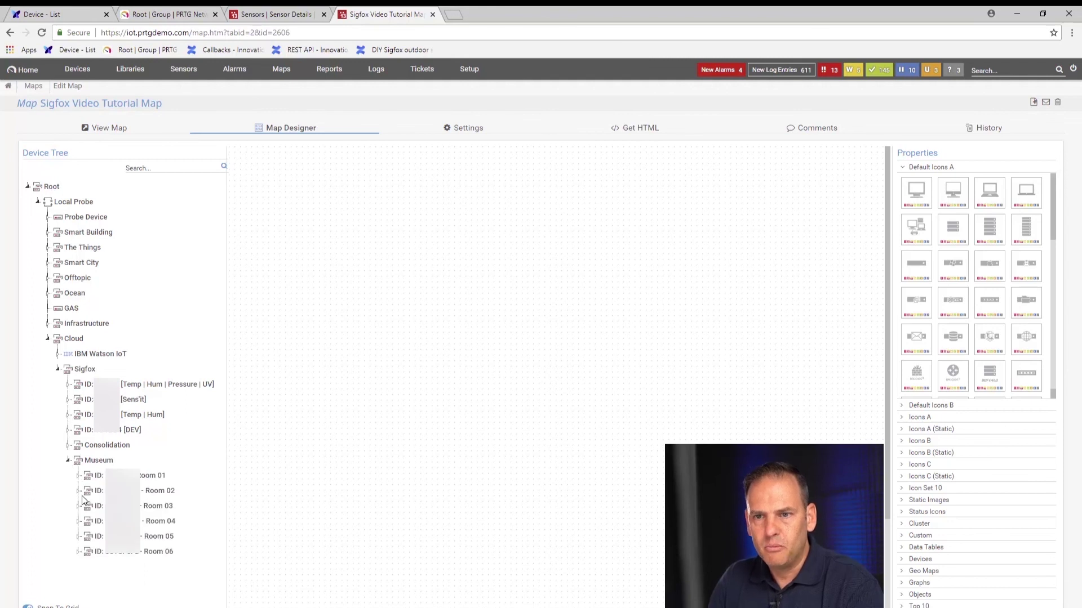
{"action": "left_click", "coordinate": [78, 477]}
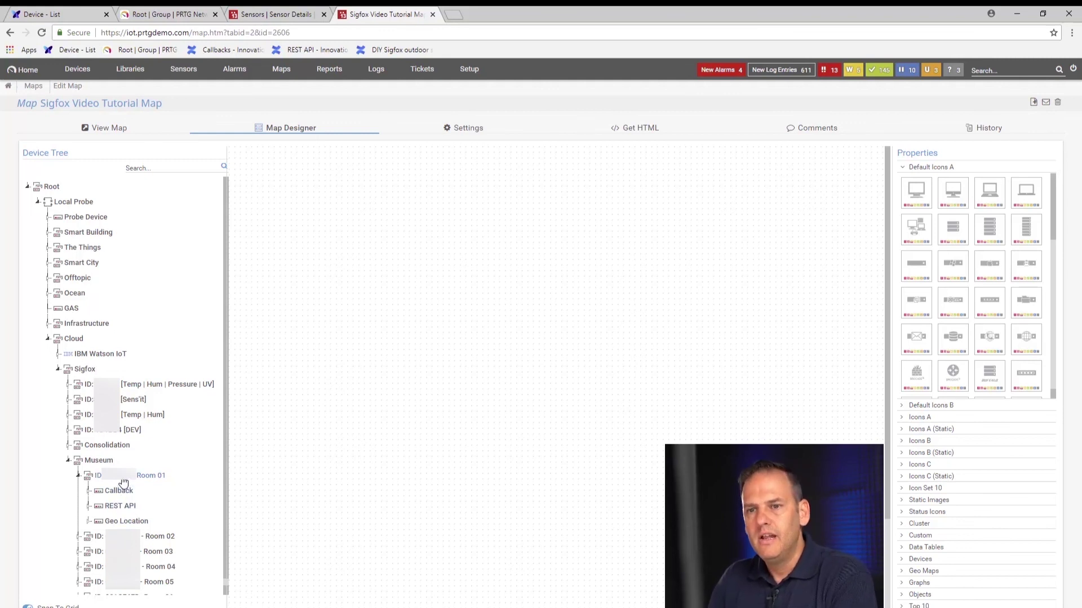
- Place the Museum group's Room 01 on the map and display it as a Sunburst hide paused chart
{"action": "left_click_drag", "start_coordinate": [123, 483], "coordinate": [302, 179]}
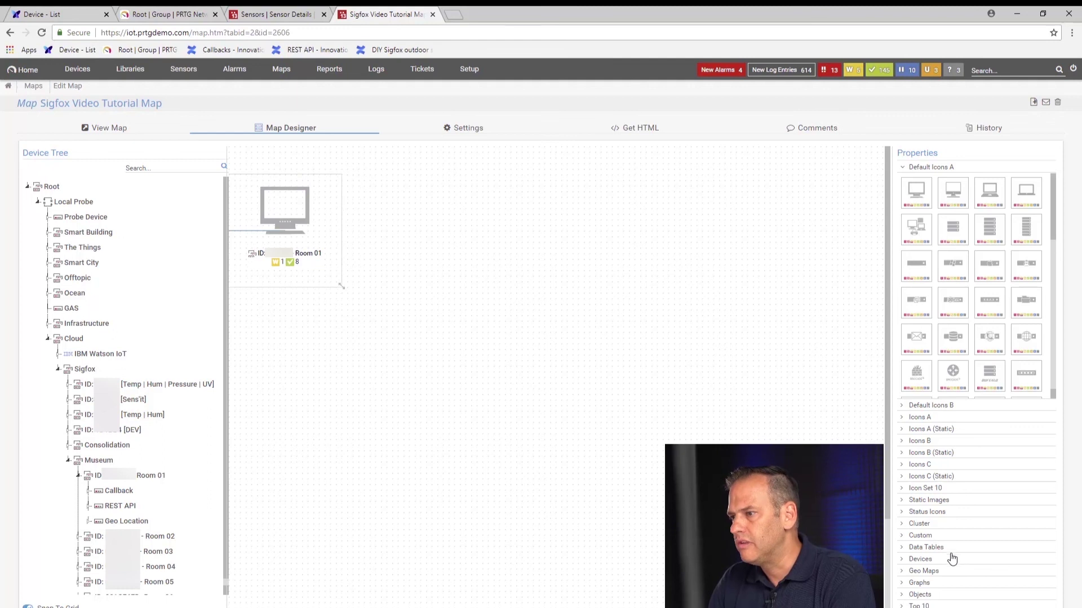
{"action": "left_click", "coordinate": [904, 561]}
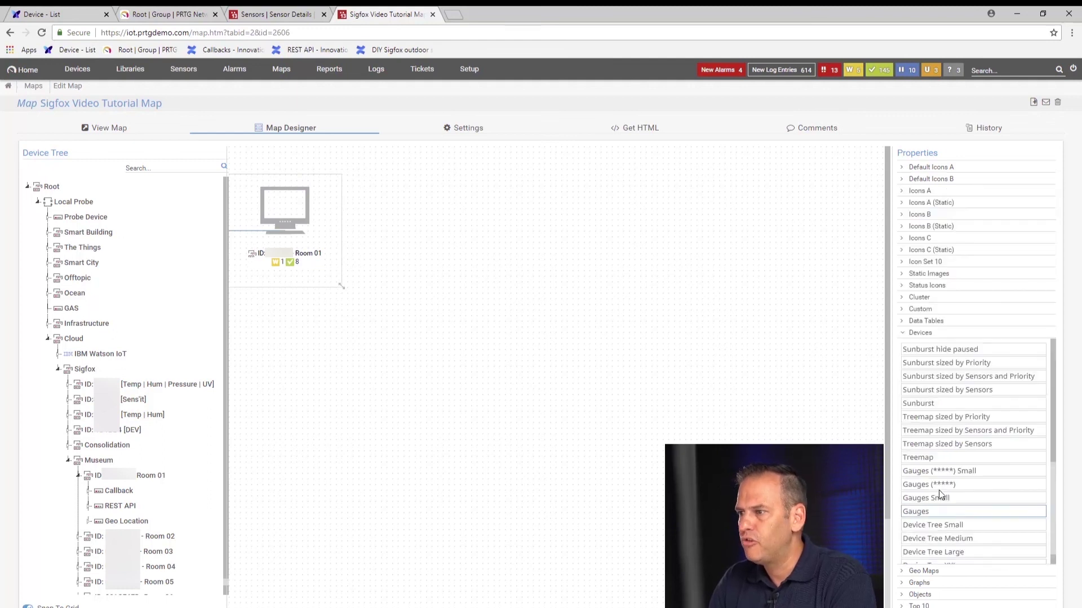
{"action": "left_click_drag", "start_coordinate": [936, 348], "coordinate": [314, 232]}
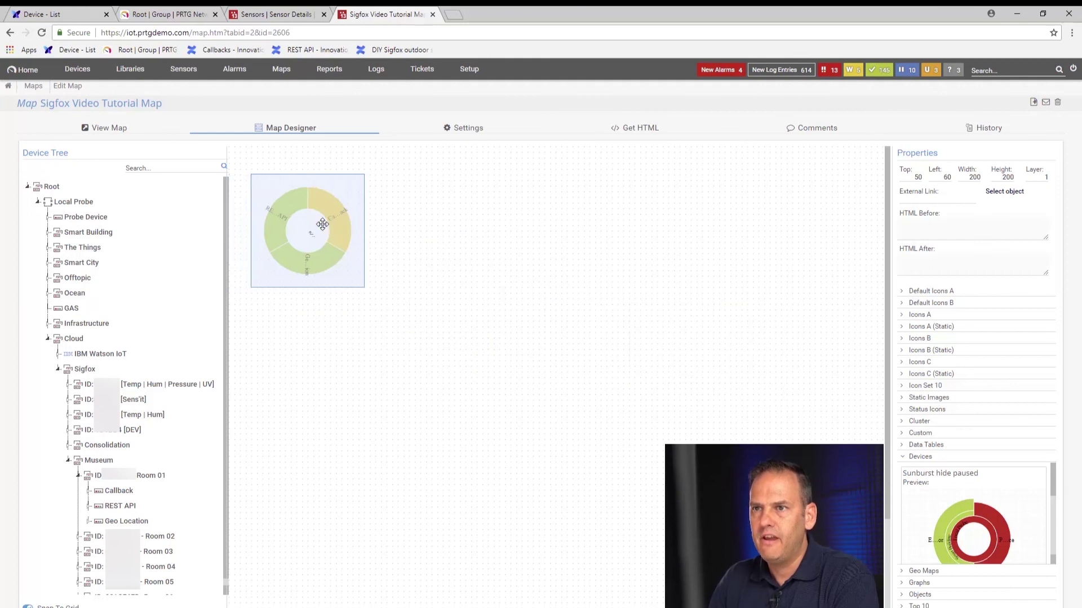
{"action": "left_click", "coordinate": [427, 302]}
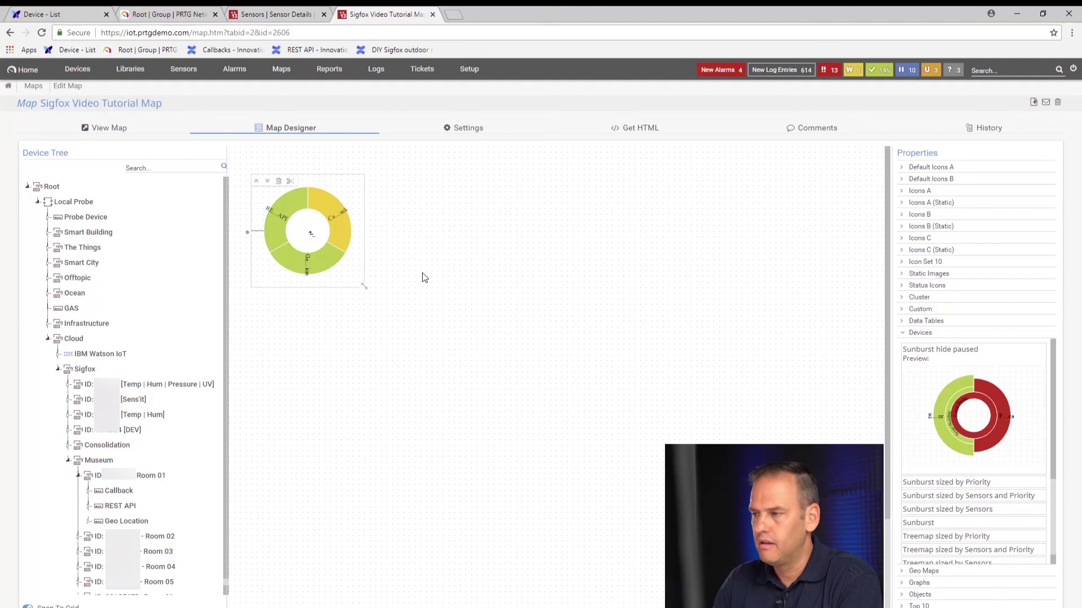
- Place Room 01 again beside the sunburst, display it as a Geo Map, and enlarge it to 350 by 290
{"action": "left_click_drag", "start_coordinate": [153, 485], "coordinate": [452, 189]}
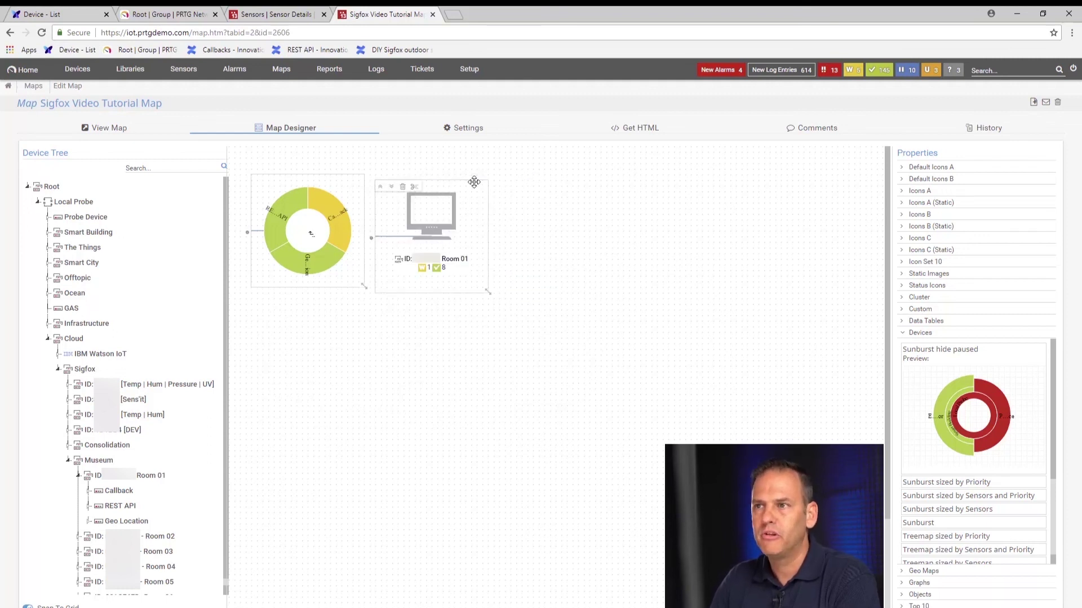
{"action": "left_click", "coordinate": [907, 335]}
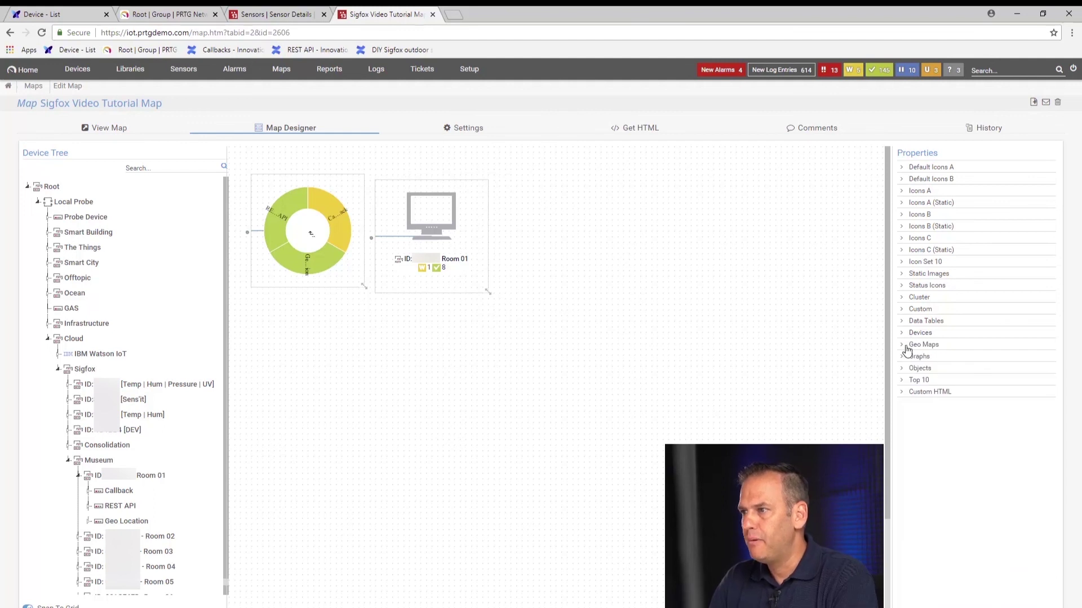
{"action": "left_click", "coordinate": [905, 346]}
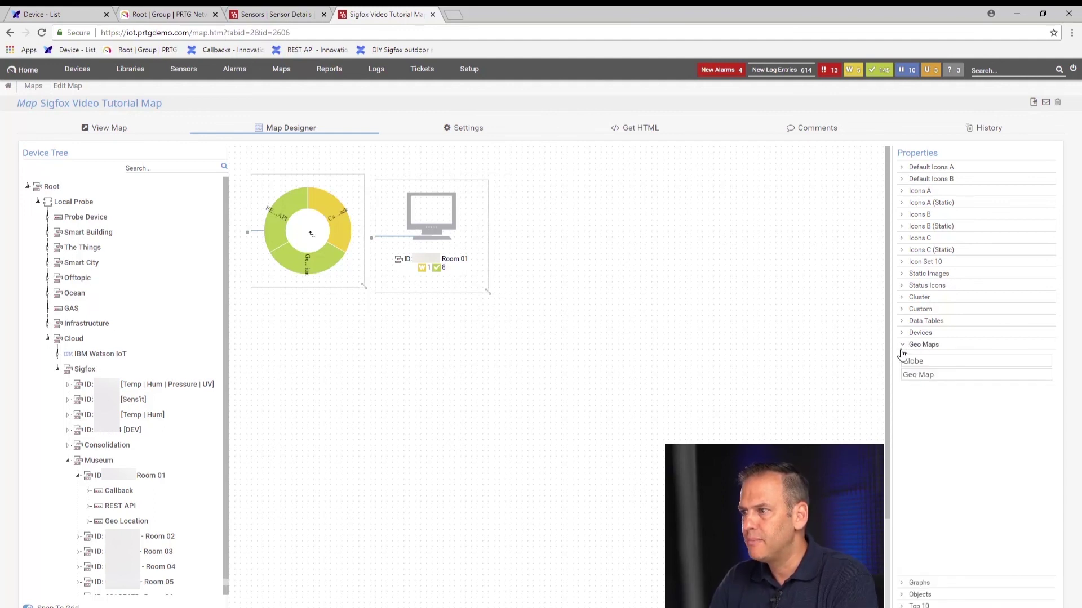
{"action": "left_click_drag", "start_coordinate": [918, 374], "coordinate": [419, 207]}
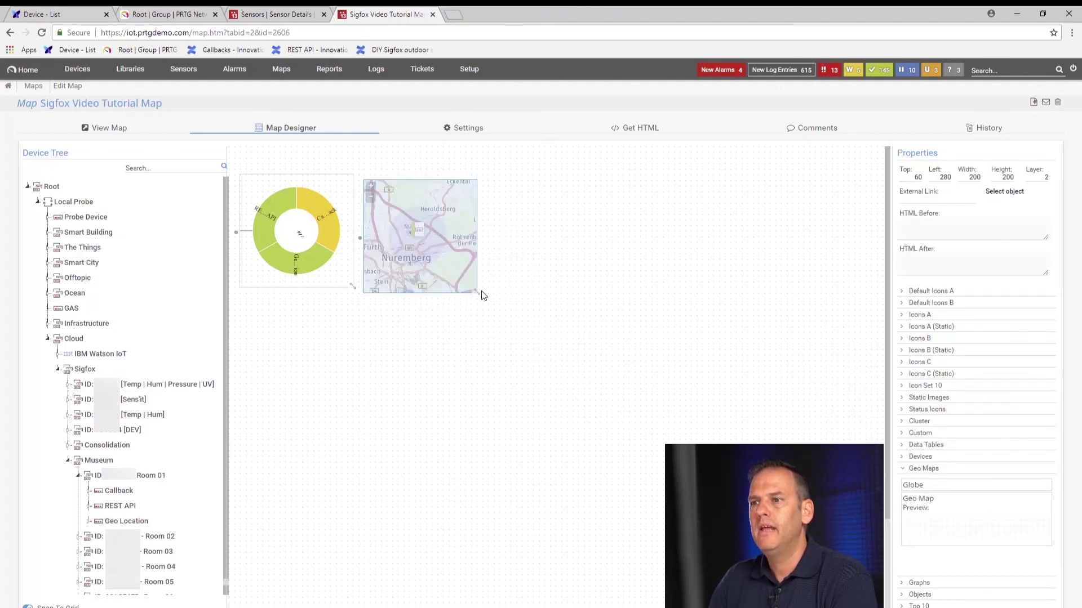
{"action": "left_click_drag", "start_coordinate": [476, 291], "coordinate": [561, 343]}
{"action": "left_click", "coordinate": [559, 317]}
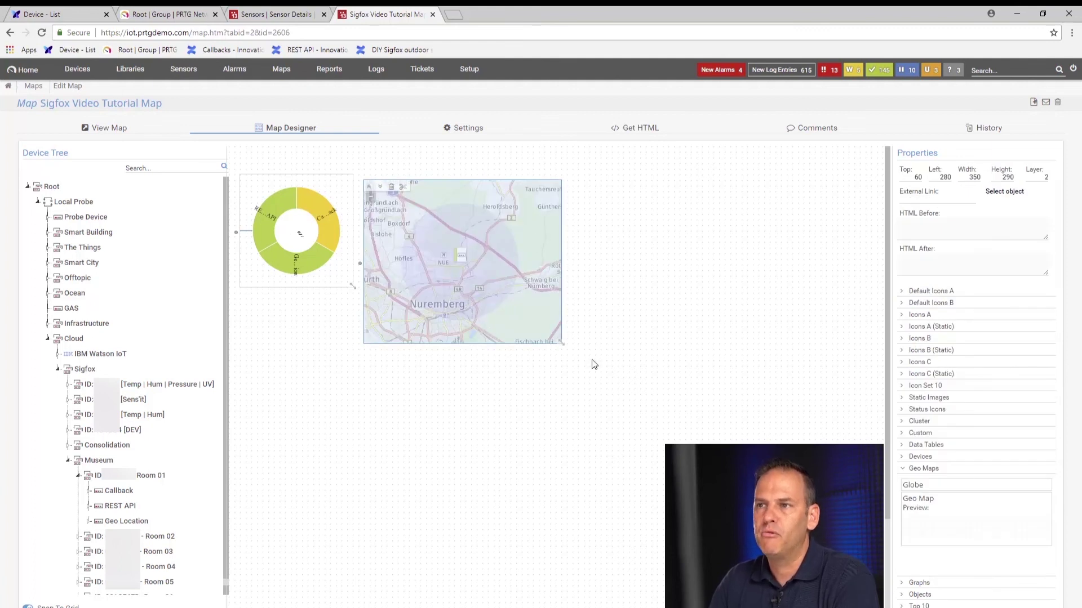
{"action": "left_click", "coordinate": [527, 391]}
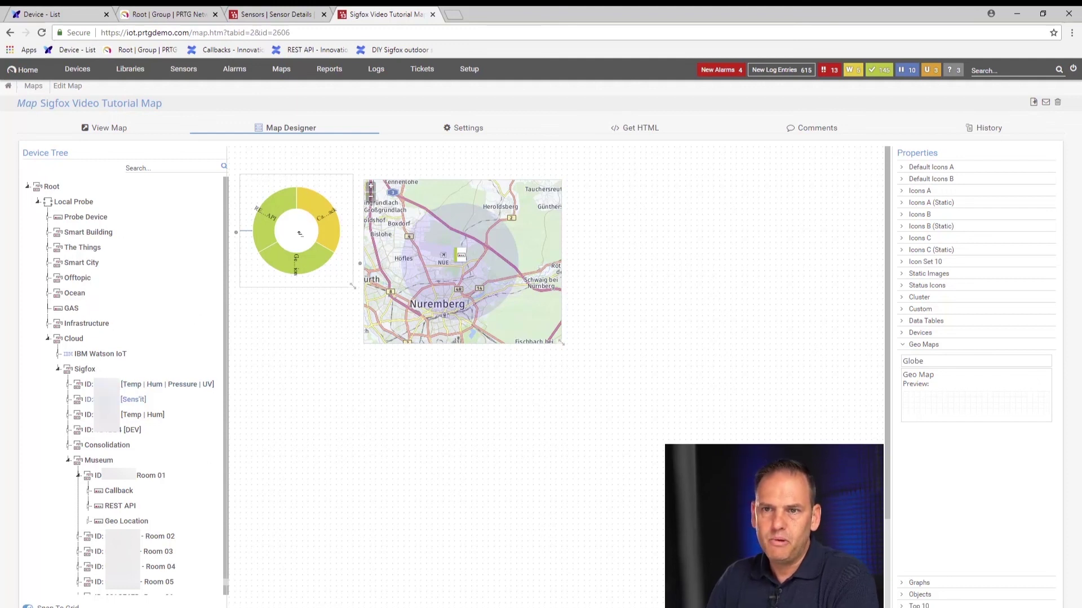
- Place Room 01 a third time beside the geo map and display it as a Trafficlight status icon
{"action": "mouse_move", "coordinate": [113, 491]}
{"action": "left_mouse_down"}
{"action": "mouse_move", "coordinate": [498, 352]}
{"action": "mouse_move", "coordinate": [652, 205]}
{"action": "mouse_move", "coordinate": [652, 186]}
{"action": "mouse_move", "coordinate": [635, 193]}
{"action": "left_mouse_up"}
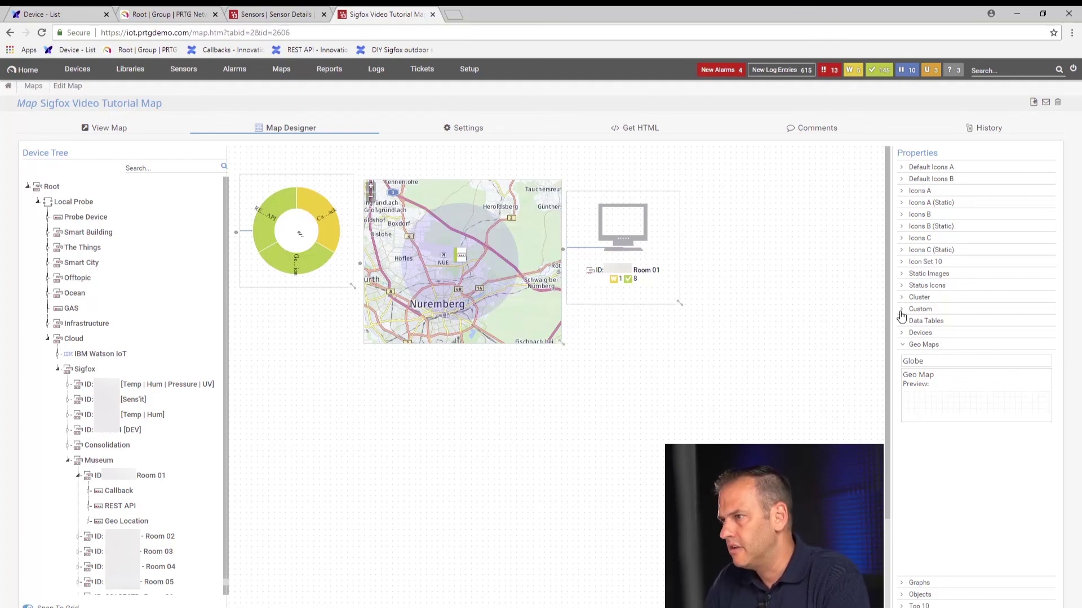
{"action": "left_click", "coordinate": [905, 288]}
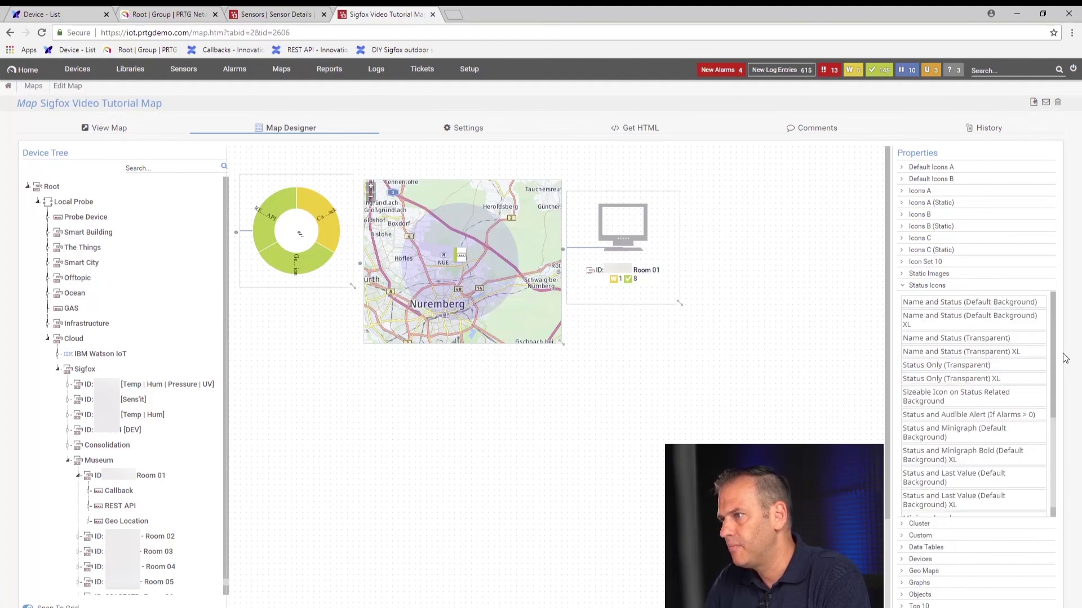
{"action": "left_click_drag", "start_coordinate": [1056, 350], "coordinate": [1060, 450]}
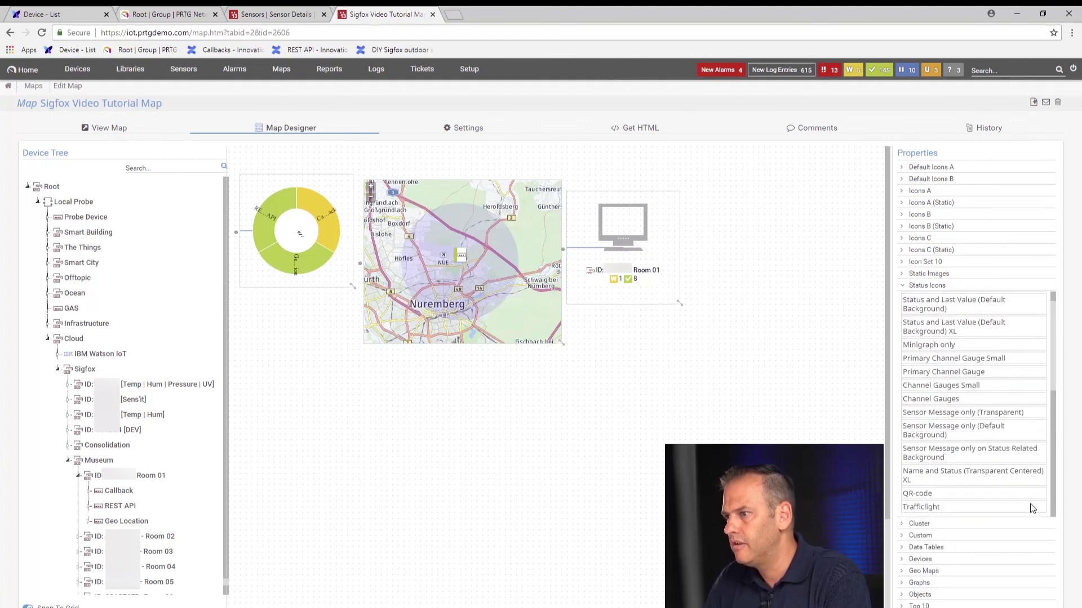
{"action": "left_click_drag", "start_coordinate": [938, 516], "coordinate": [617, 203]}
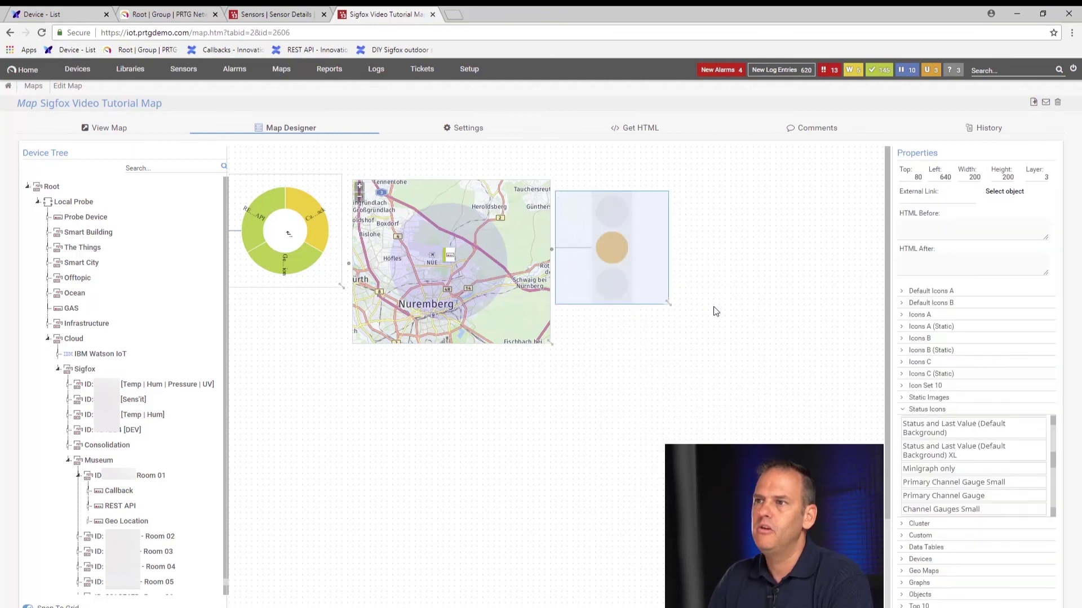
{"action": "mouse_move", "coordinate": [653, 287]}
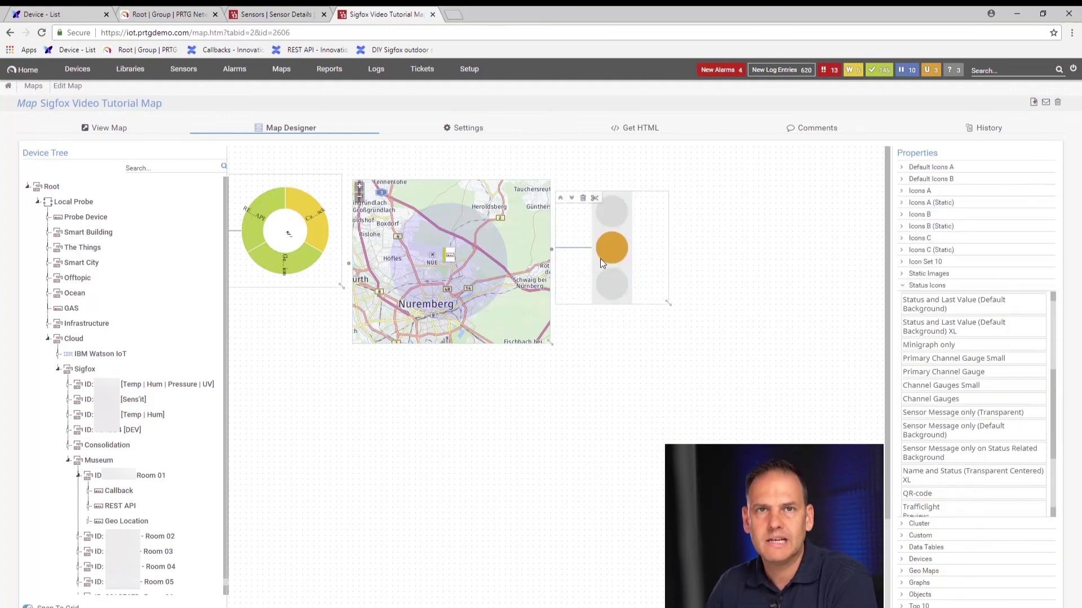
{"action": "mouse_move", "coordinate": [314, 200]}
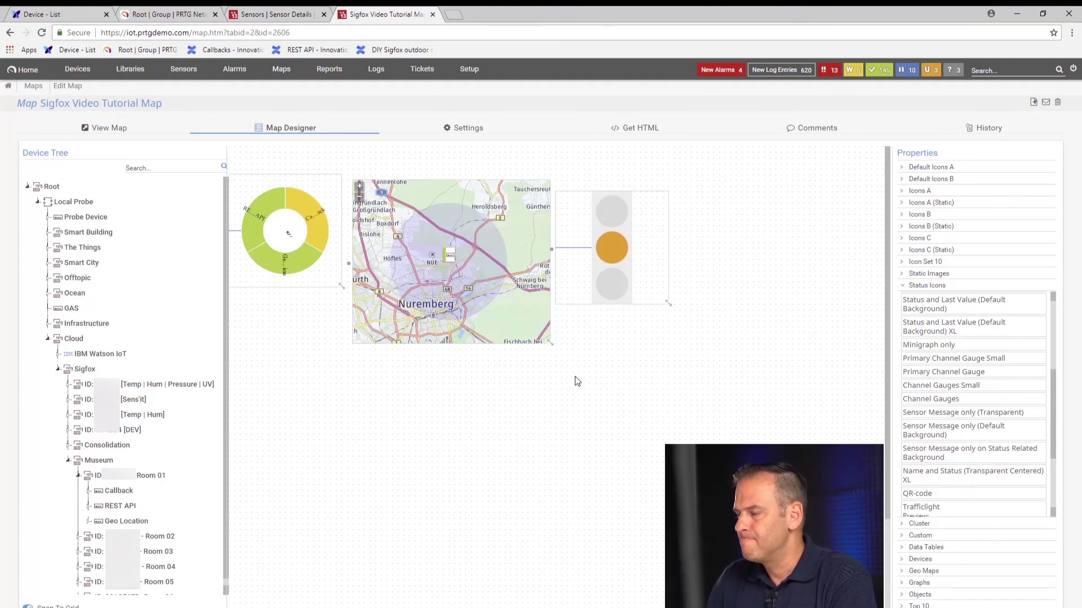
- Place the Callback device's Sensors sensor below the sunburst as a Live Graph (Large Fonts) and widen it to span the objects above
{"action": "left_click", "coordinate": [89, 492]}
{"action": "left_click_drag", "start_coordinate": [126, 509], "coordinate": [287, 384]}
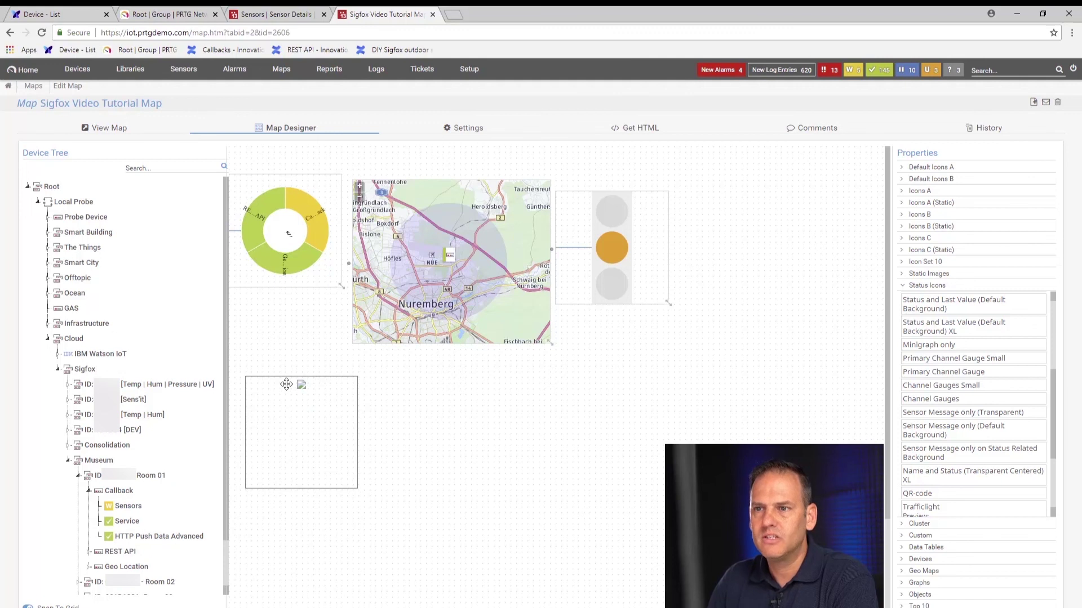
{"action": "left_click", "coordinate": [908, 286]}
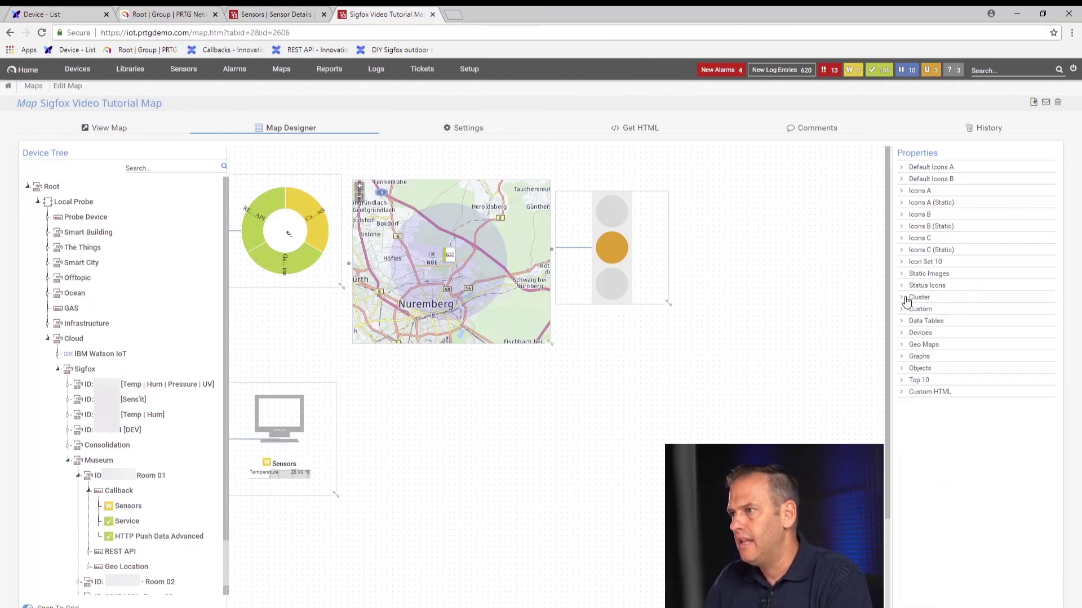
{"action": "left_click", "coordinate": [902, 357]}
{"action": "left_click_drag", "start_coordinate": [943, 377], "coordinate": [241, 417]}
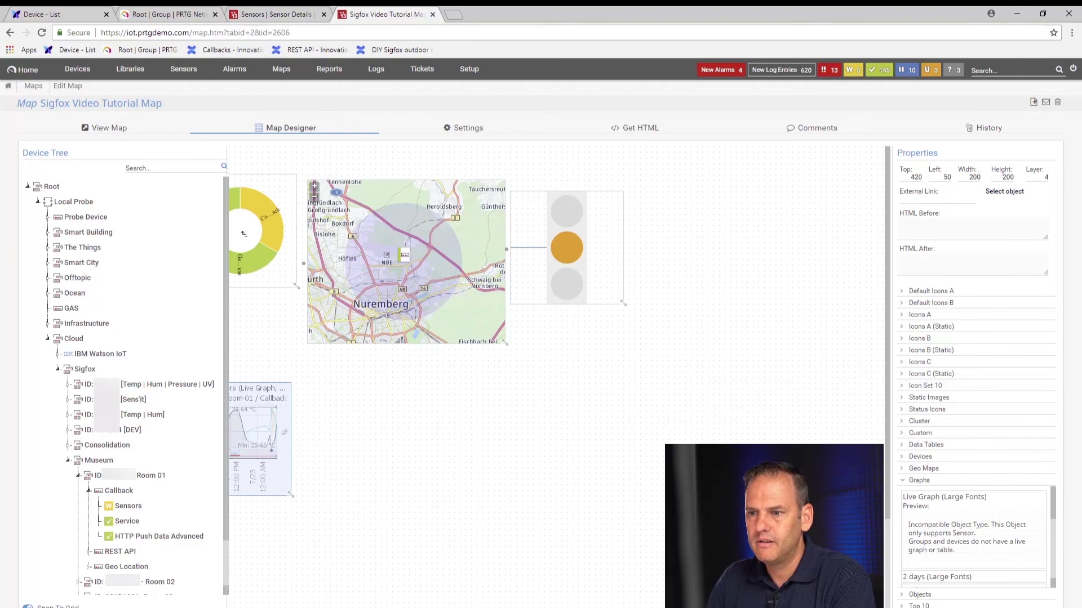
{"action": "left_click_drag", "start_coordinate": [370, 495], "coordinate": [702, 501]}
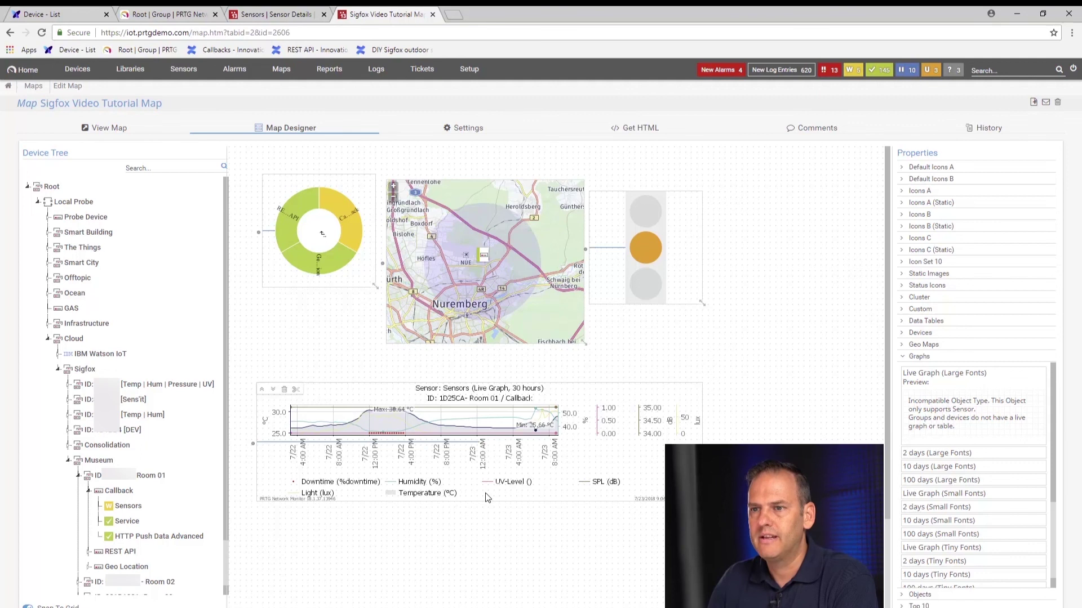
- Place the Callback device's Service sensor below the first graph as a Live Graph (Large Fonts) and widen it to 840
{"action": "scroll", "coordinate": [485, 493], "scroll_direction": "down", "scroll_amount": 1}
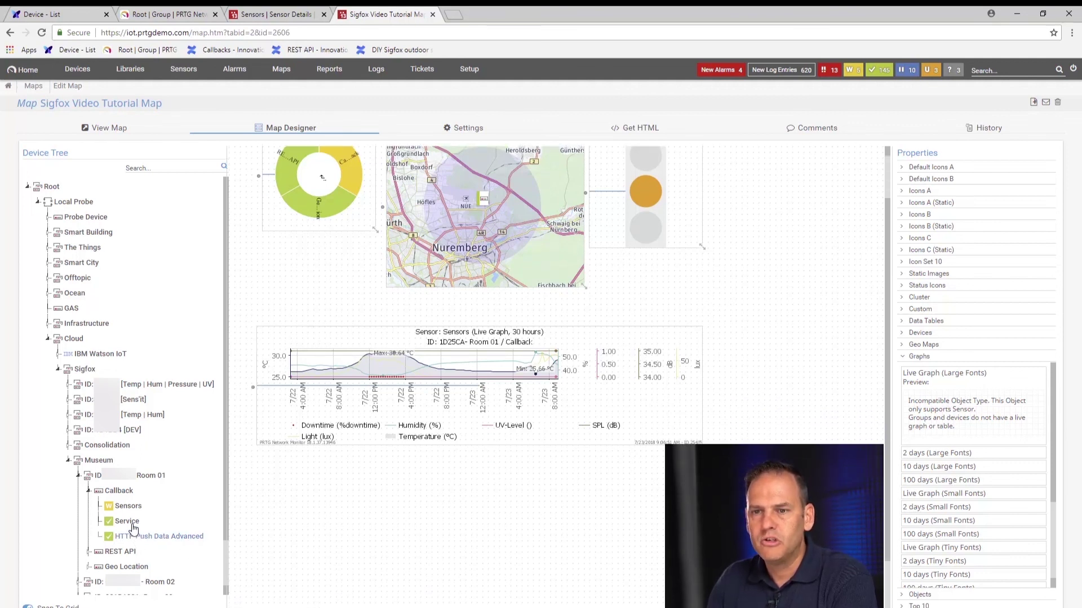
{"action": "left_click_drag", "start_coordinate": [128, 525], "coordinate": [288, 480]}
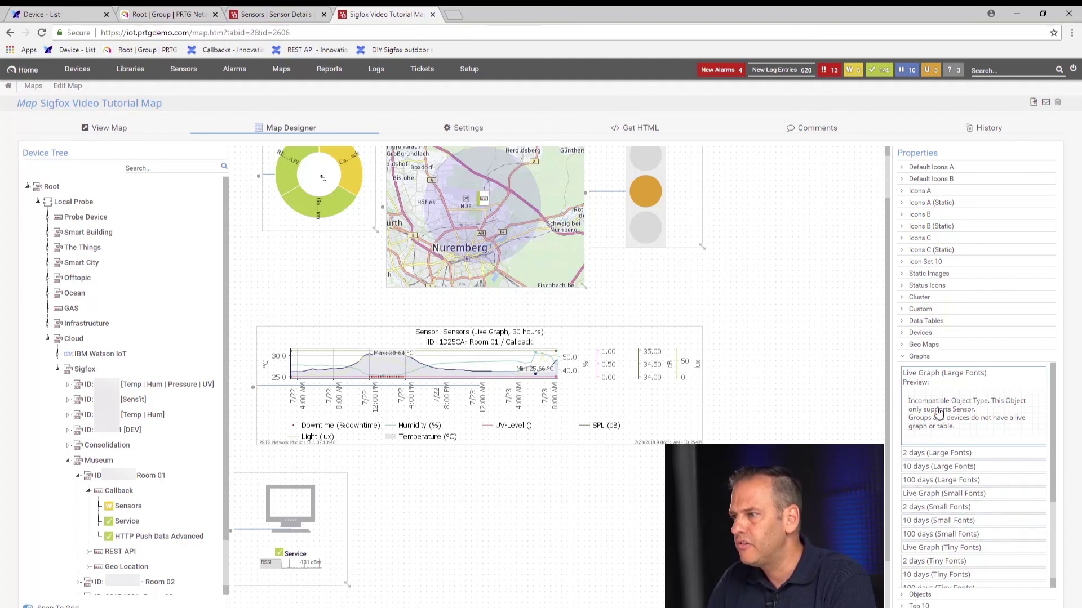
{"action": "left_click_drag", "start_coordinate": [921, 389], "coordinate": [351, 528]}
{"action": "left_click_drag", "start_coordinate": [337, 583], "coordinate": [682, 584]}
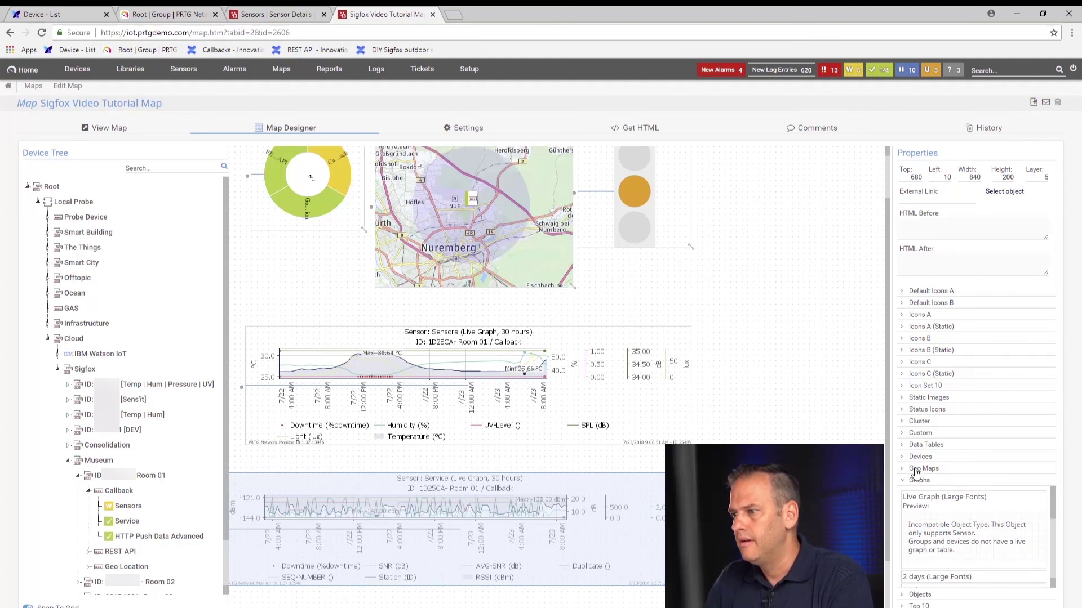
- Add the Sigfox logo from Icon Set 10 to the map beside the traffic light
{"action": "left_click", "coordinate": [912, 388]}
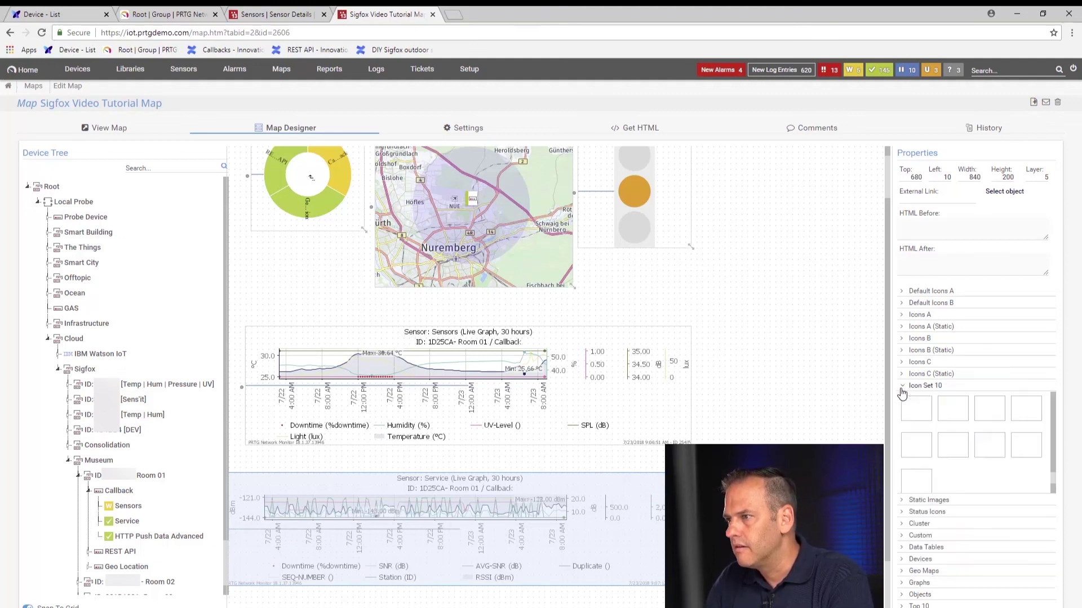
{"action": "left_click_drag", "start_coordinate": [916, 454], "coordinate": [752, 217]}
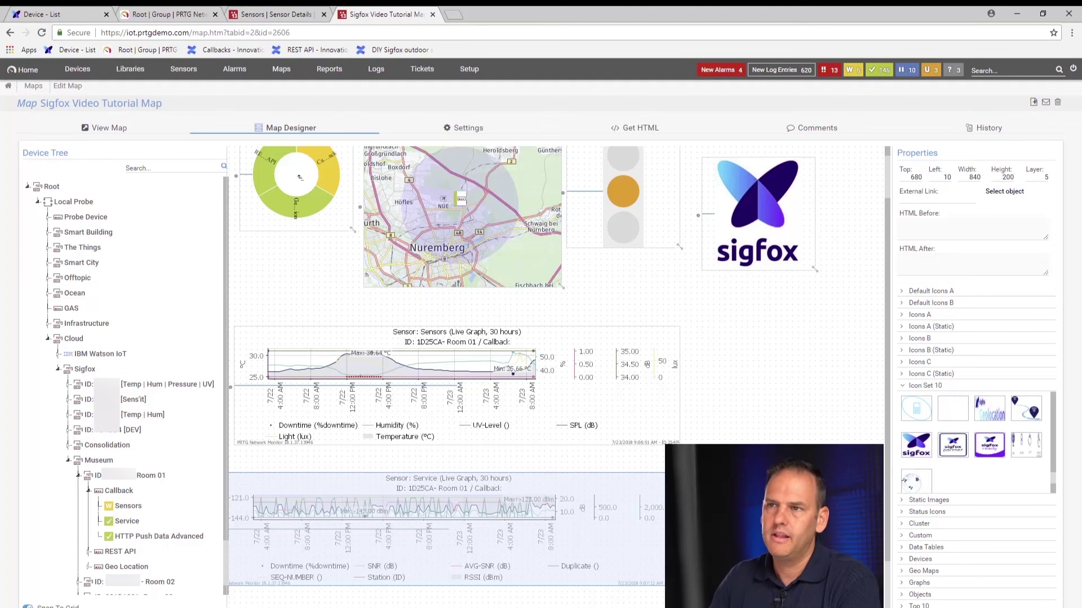
{"action": "scroll", "coordinate": [654, 451], "scroll_direction": "up", "scroll_amount": 1}
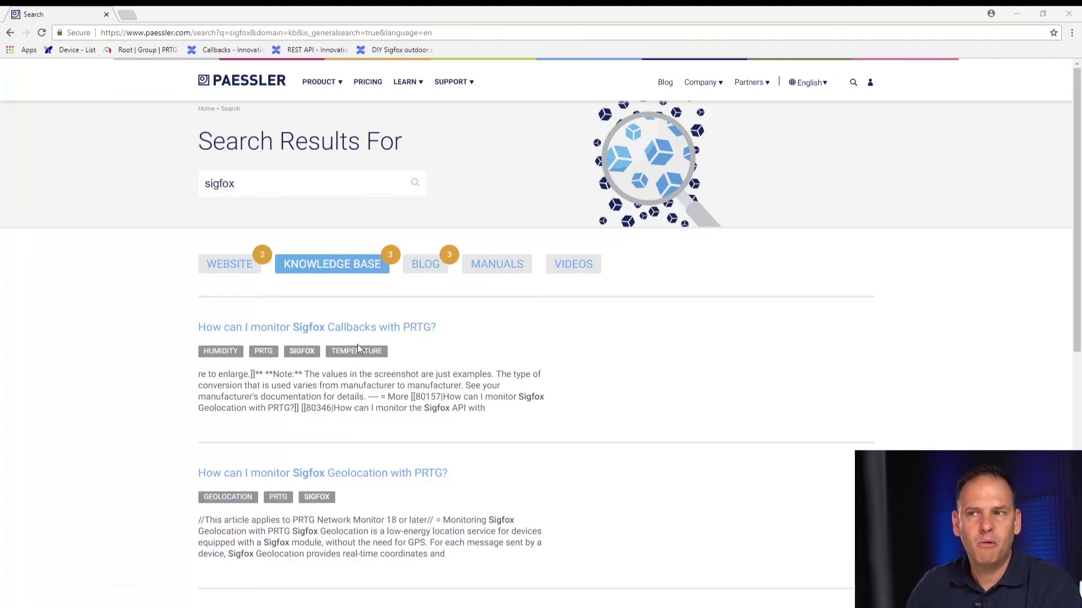
- Review Paessler's knowledge base search results for sigfox and open the article How can I monitor Sigfox Callbacks with PRTG?
{"action": "scroll", "coordinate": [381, 363], "scroll_direction": "down", "scroll_amount": 2}
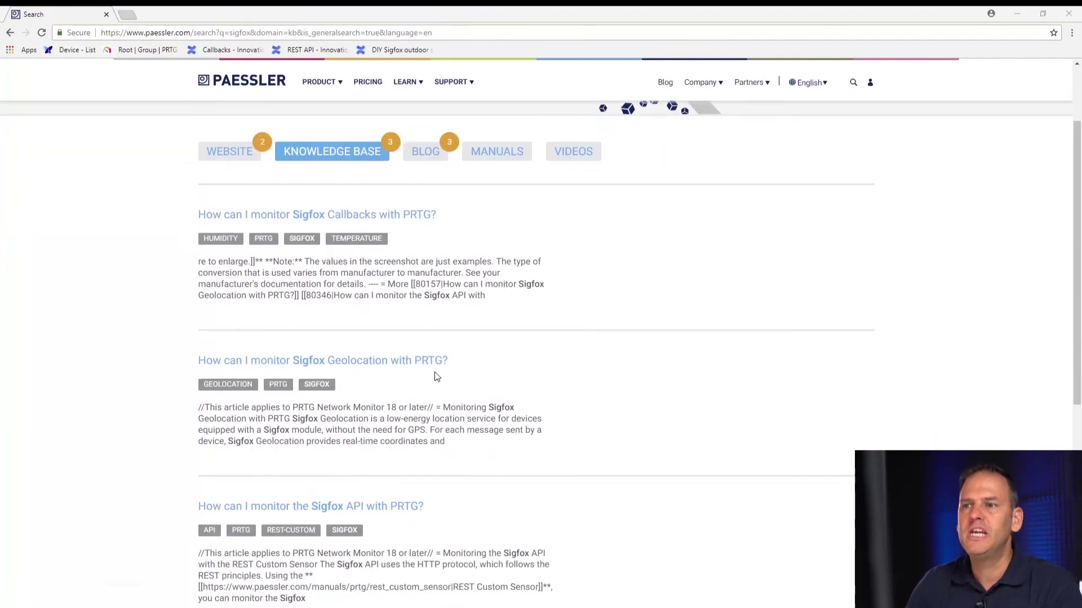
{"action": "scroll", "coordinate": [419, 404], "scroll_direction": "down", "scroll_amount": 1}
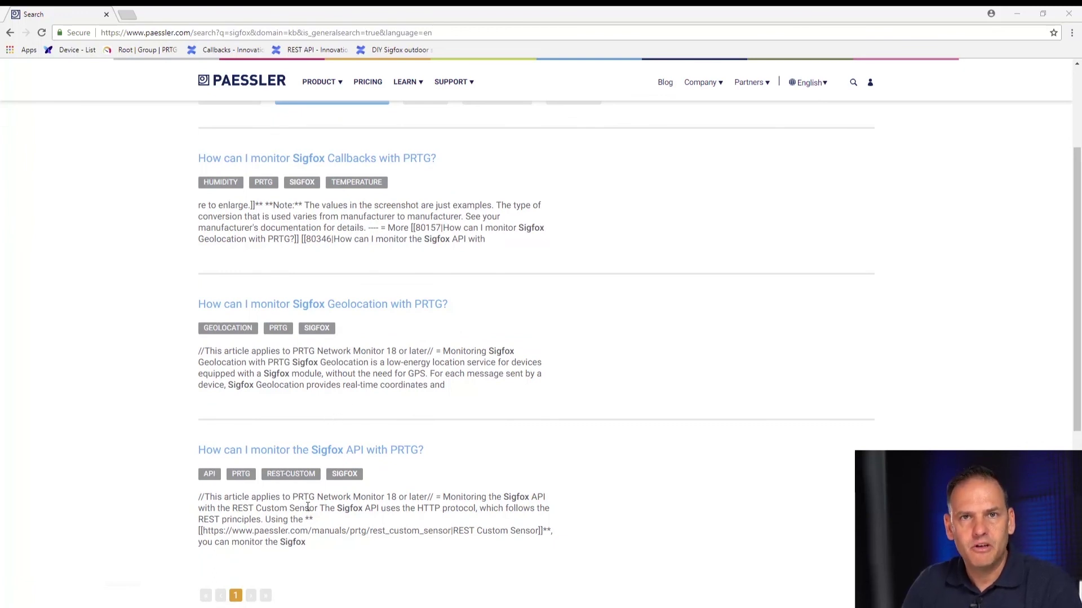
{"action": "scroll", "coordinate": [303, 463], "scroll_direction": "up", "scroll_amount": 3}
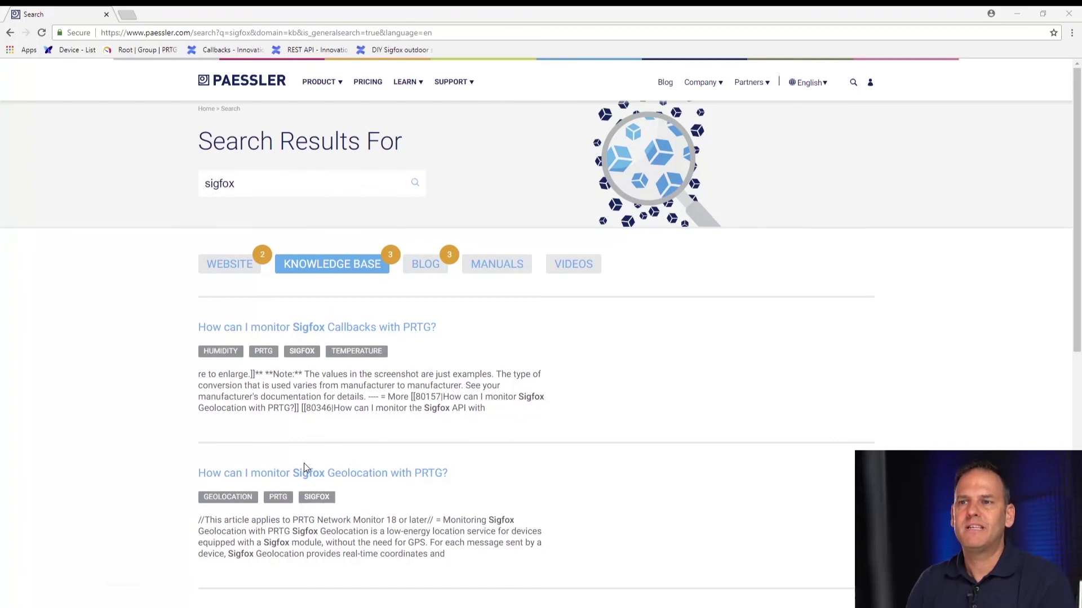
{"action": "left_click", "coordinate": [316, 327]}
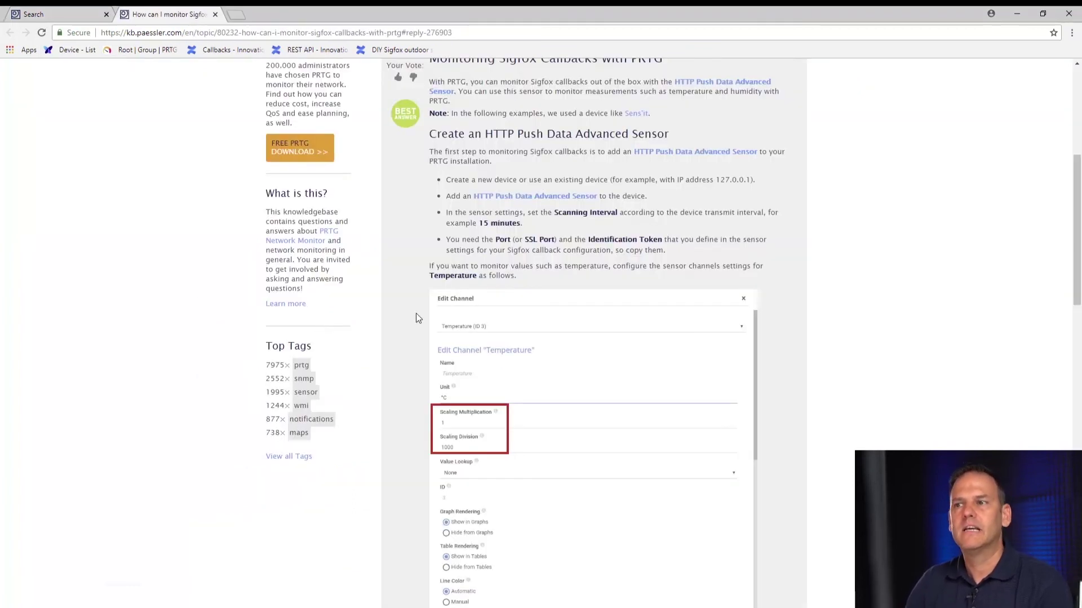
{"action": "scroll", "coordinate": [416, 318], "scroll_direction": "up", "scroll_amount": 6}
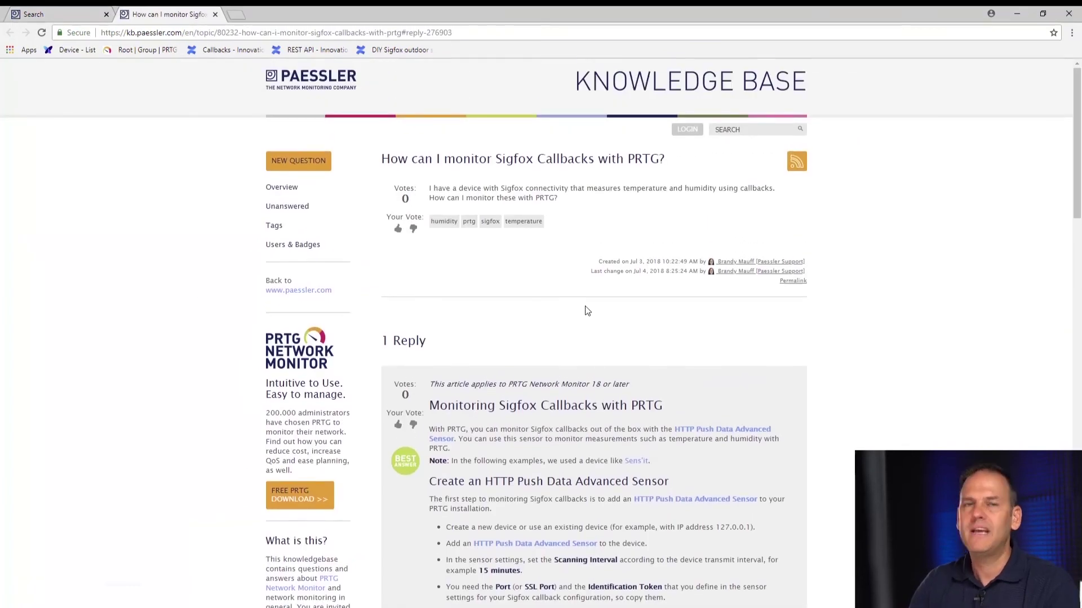